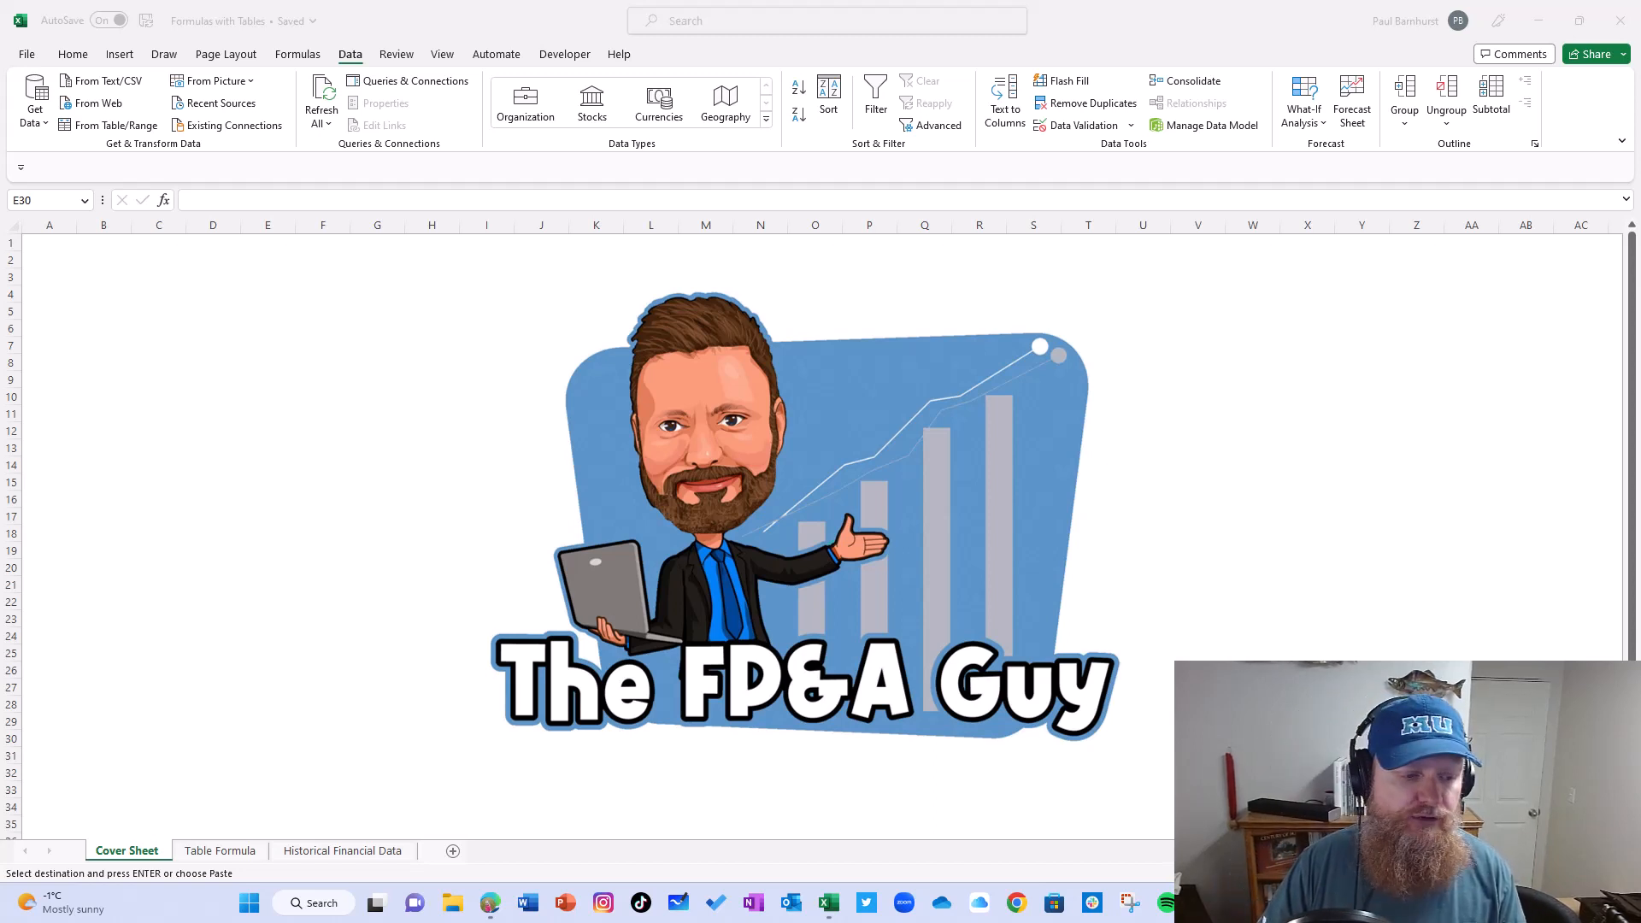
# Step: Review the filtered Bank Service Charges rows on the Historical Financial Data sheet and return to the Table Formula sheet
pyautogui.click(315, 850)
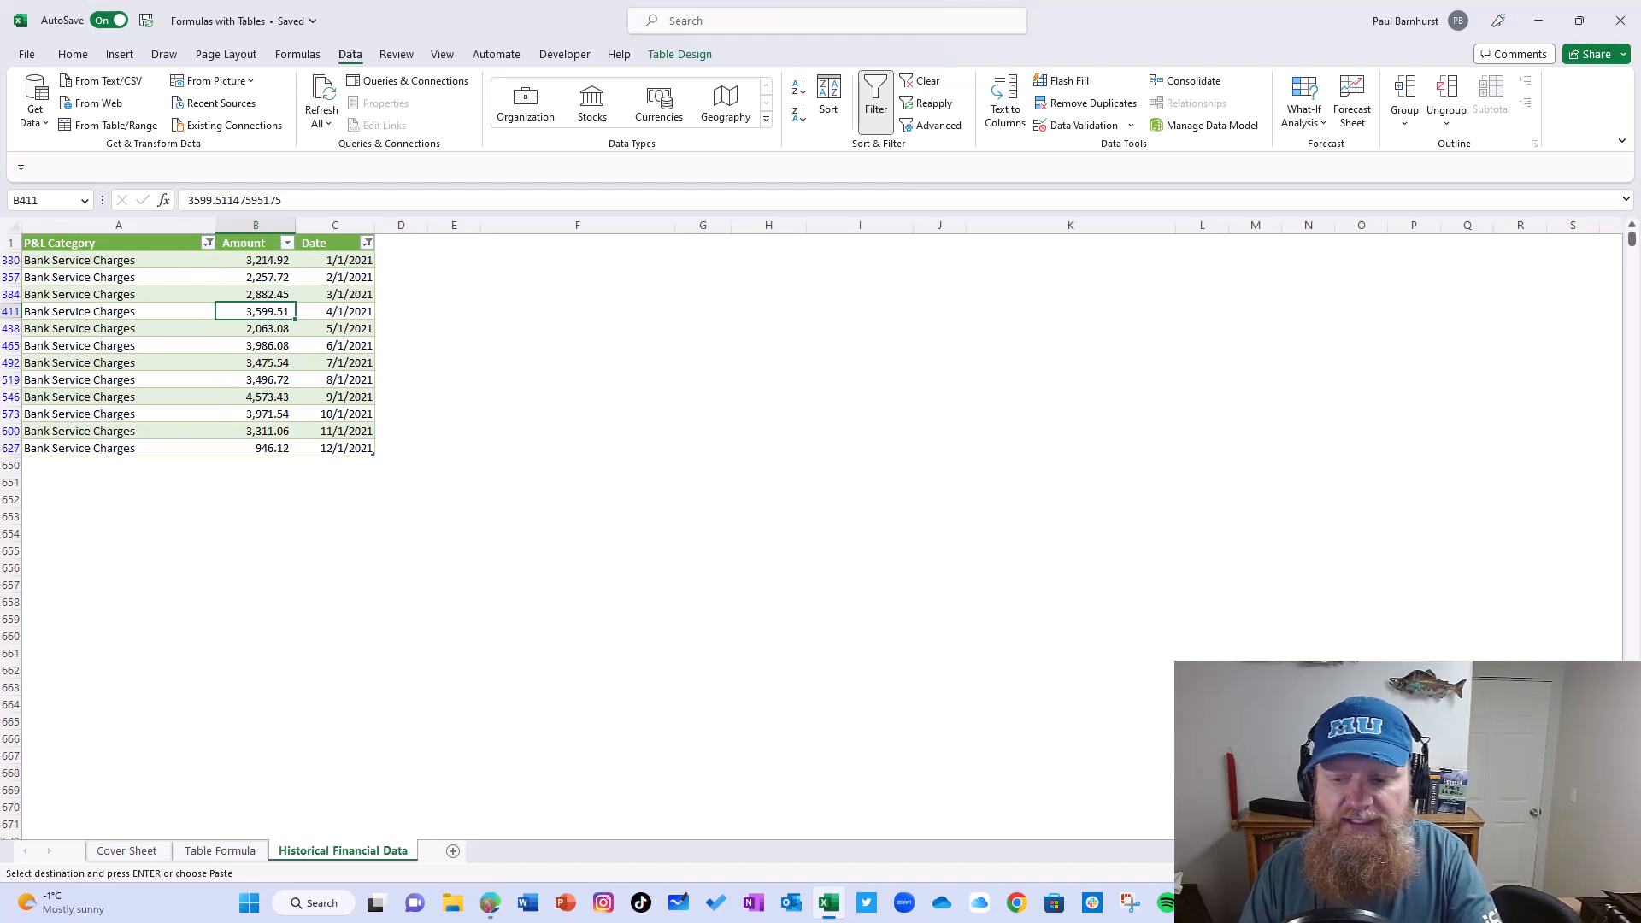
pyautogui.scroll(3, 1088, 685)
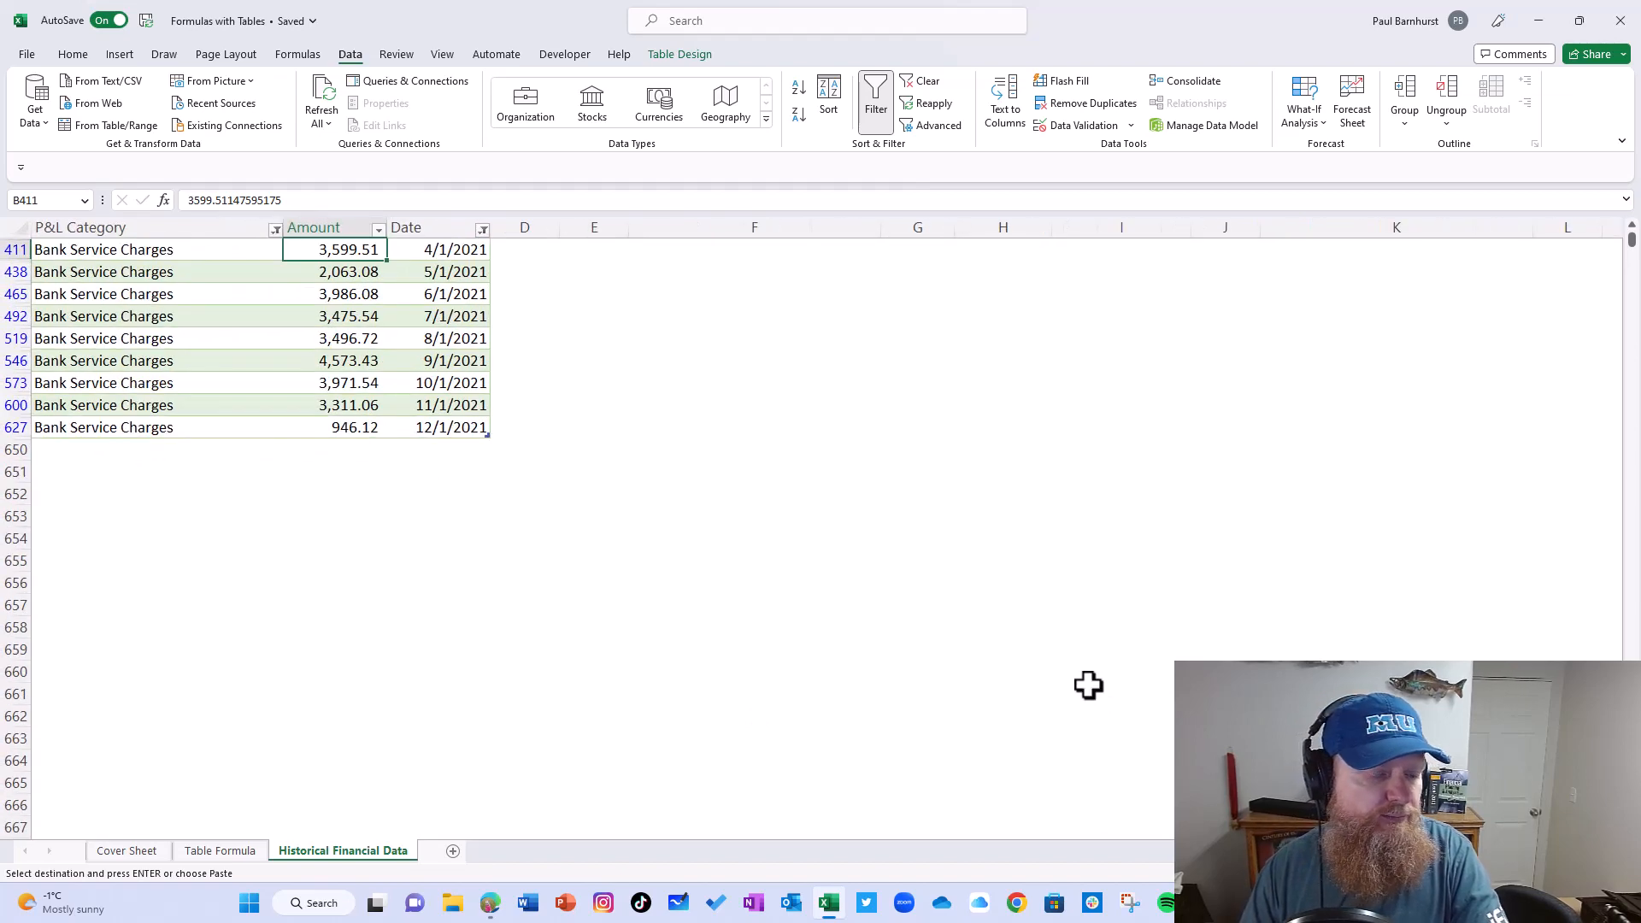
pyautogui.scroll(2, 1060, 693)
pyautogui.click(220, 852)
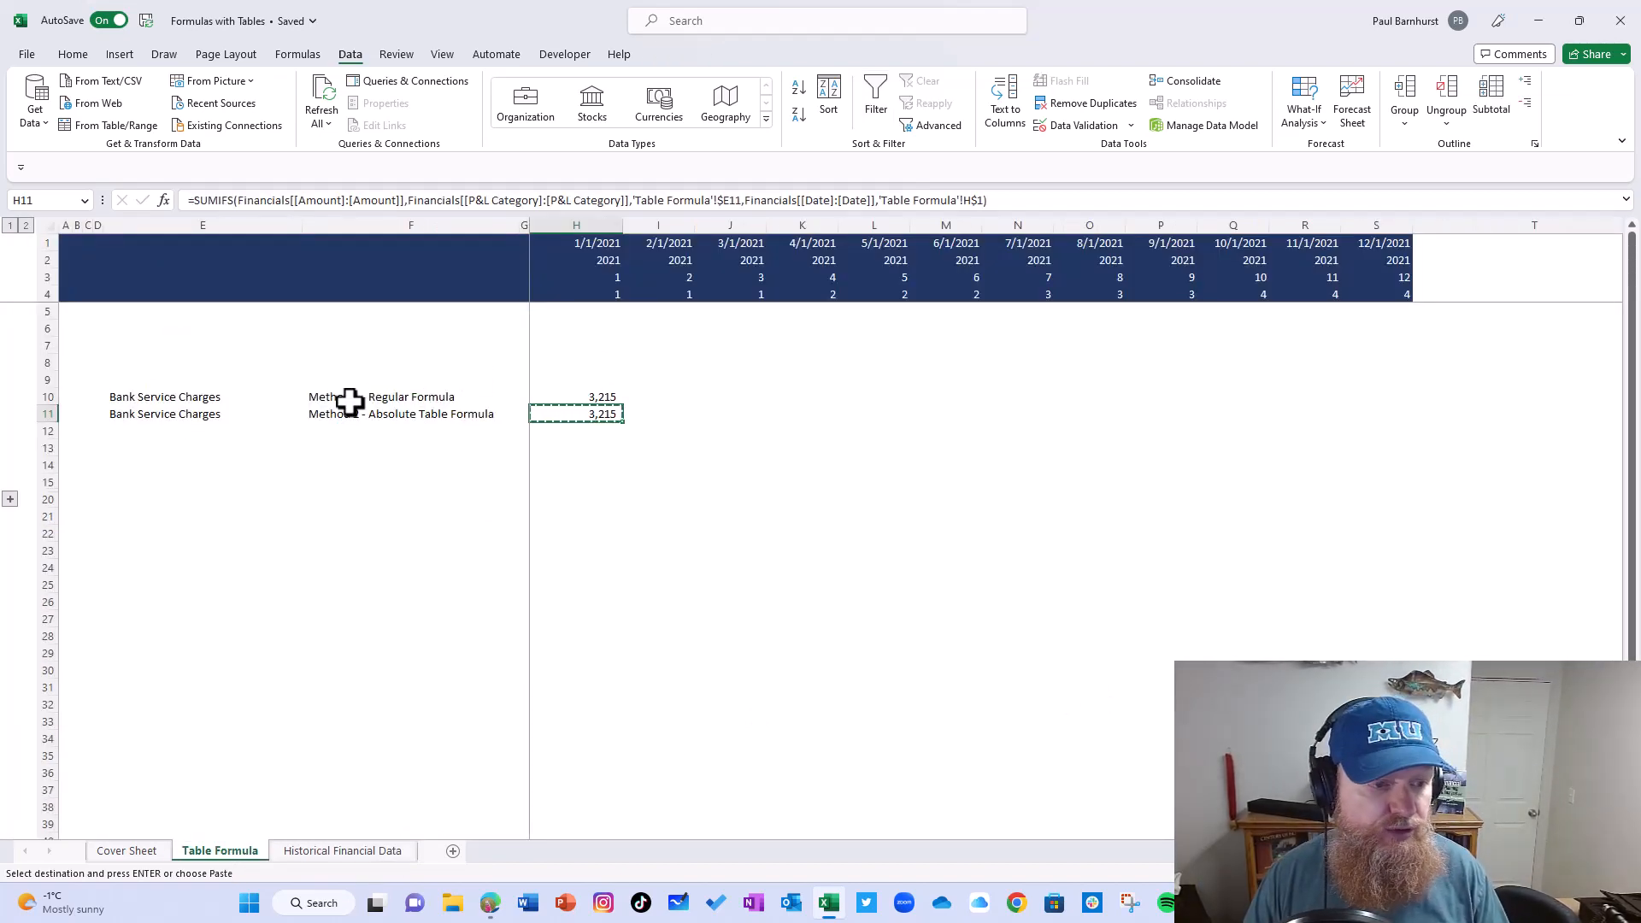
# Step: Examine the arguments of the Method 1 SUMIFS formula in H10, including its table column references, leaving the formula as it is
pyautogui.click(594, 396)
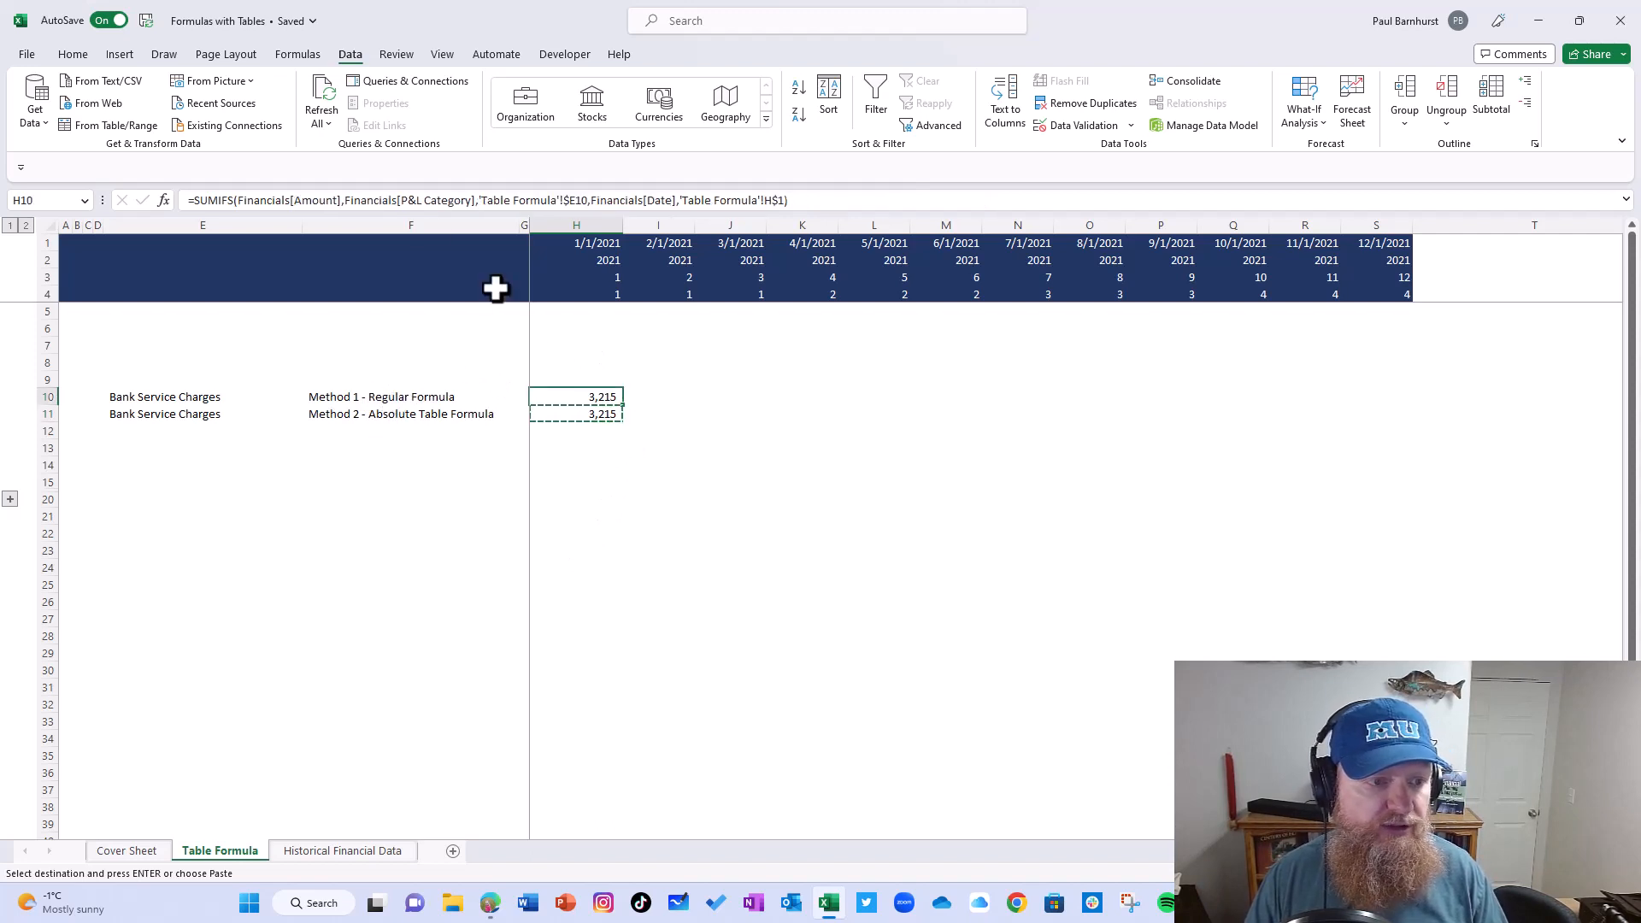
pyautogui.click(202, 201)
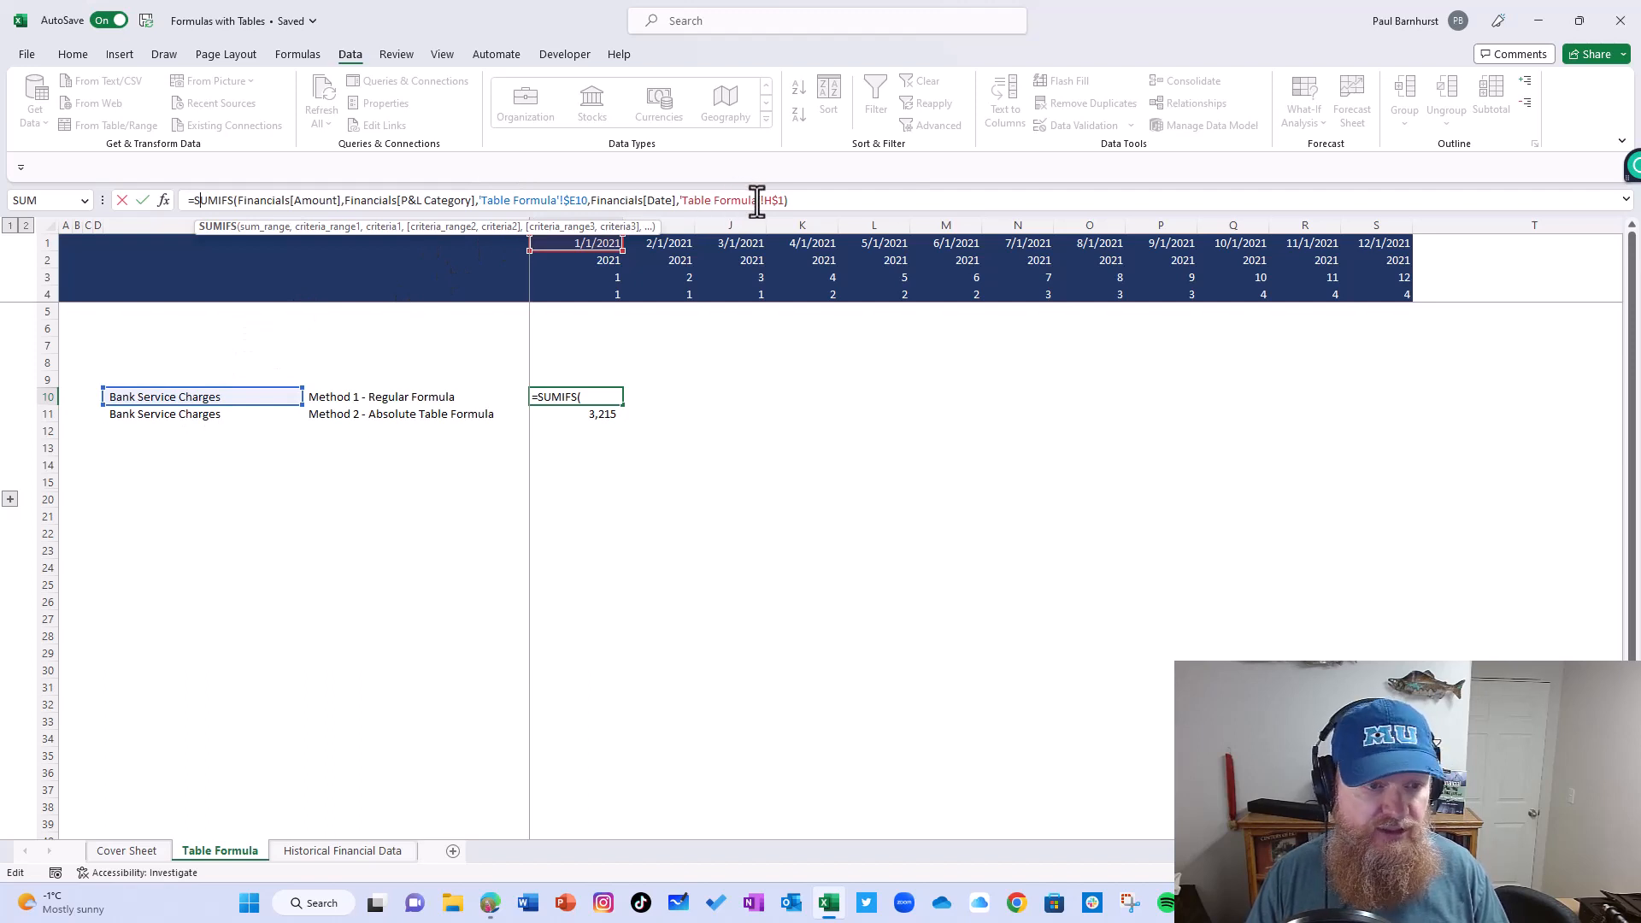
pyautogui.click(340, 227)
pyautogui.click(442, 228)
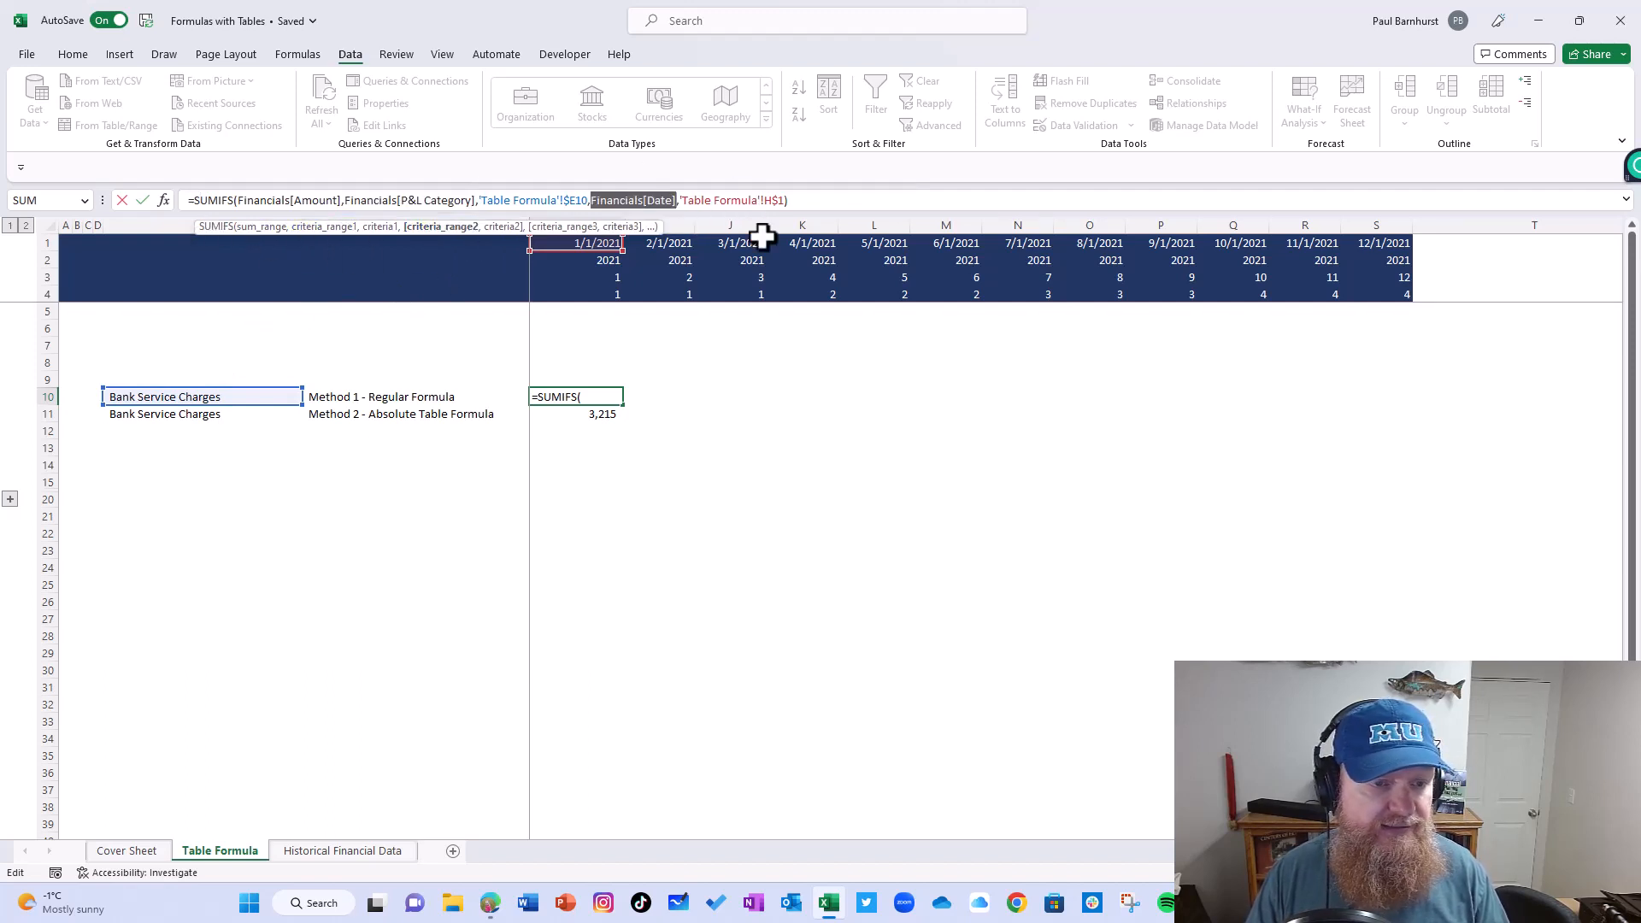
pyautogui.hotkey('ctrl', 'Return')
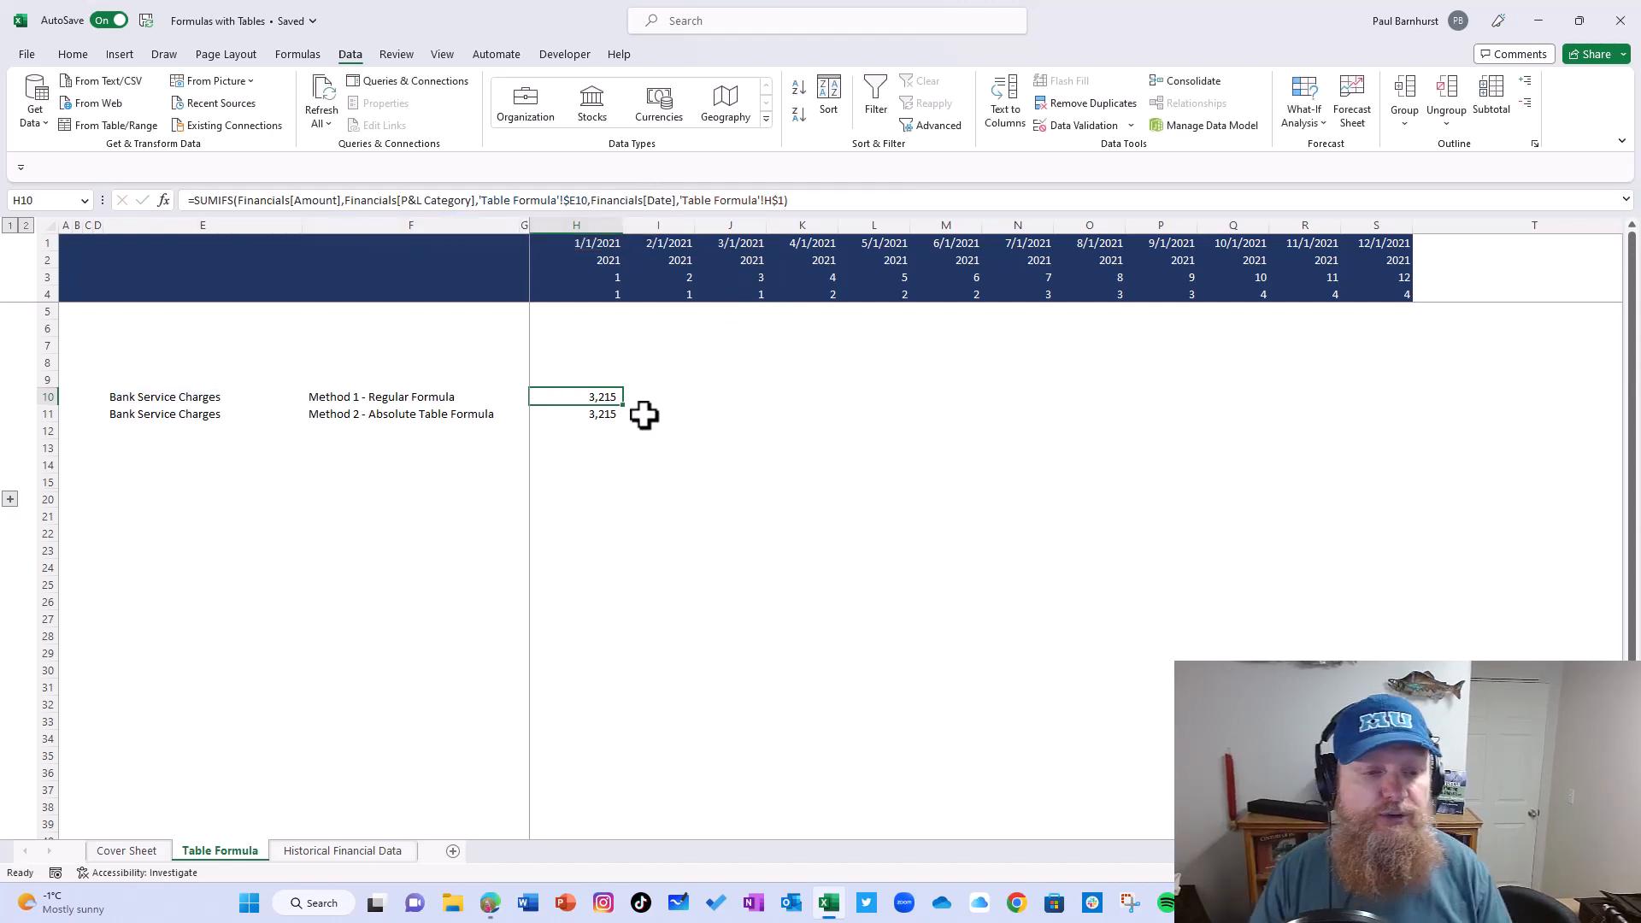
# Step: AutoFill the Method 1 formula from H10 across the months to S10
pyautogui.hotkey('shift', 'Right')
pyautogui.hotkey('shift', 'Right')
pyautogui.hotkey('shift', 'Right')
pyautogui.hotkey('shift', 'Right')
pyautogui.hotkey('shift', 'Right')
pyautogui.hotkey('shift', 'Right')
pyautogui.hotkey('shift', 'Right')
pyautogui.hotkey('shift', 'Right')
pyautogui.hotkey('shift', 'Right')
pyautogui.hotkey('shift', 'Right')
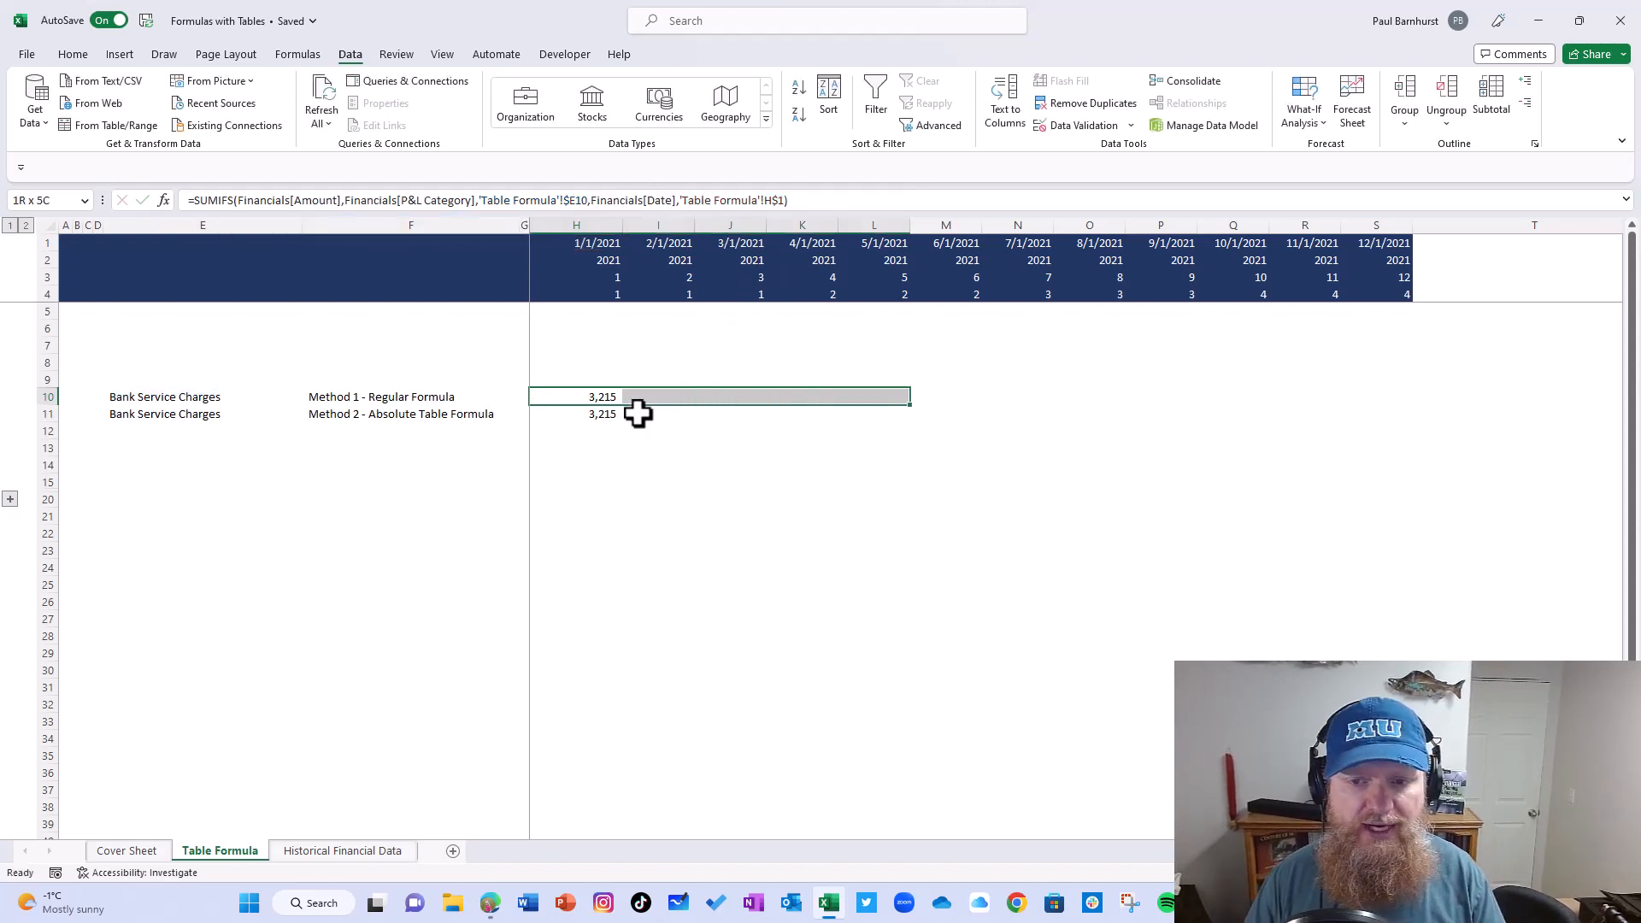
pyautogui.hotkey('shift', 'Right')
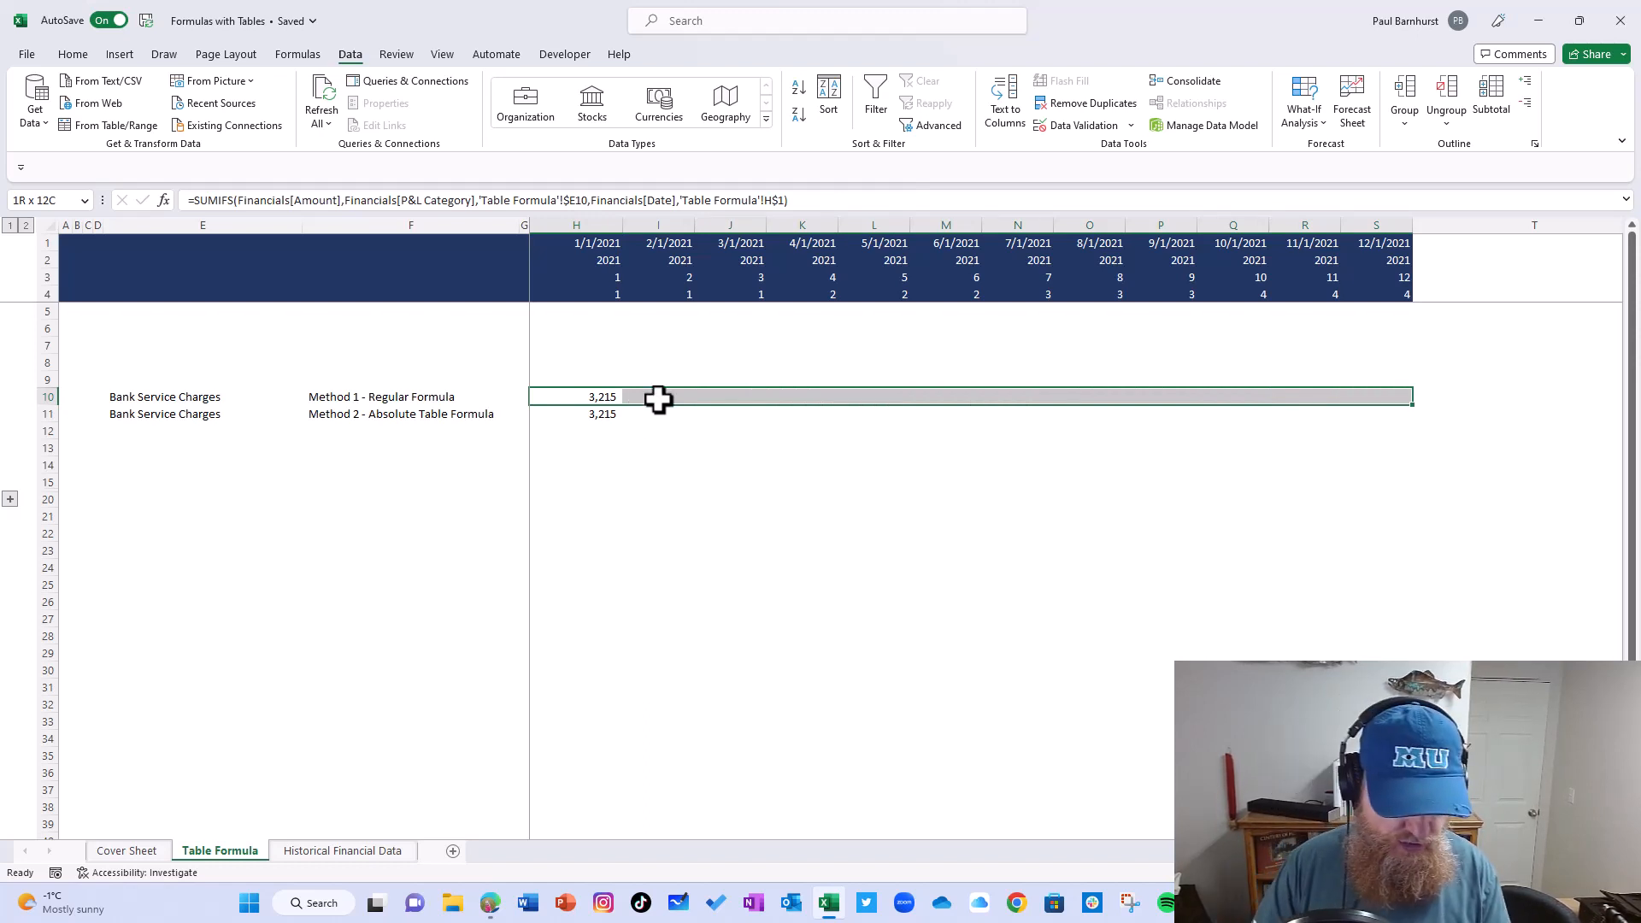
pyautogui.click(605, 396)
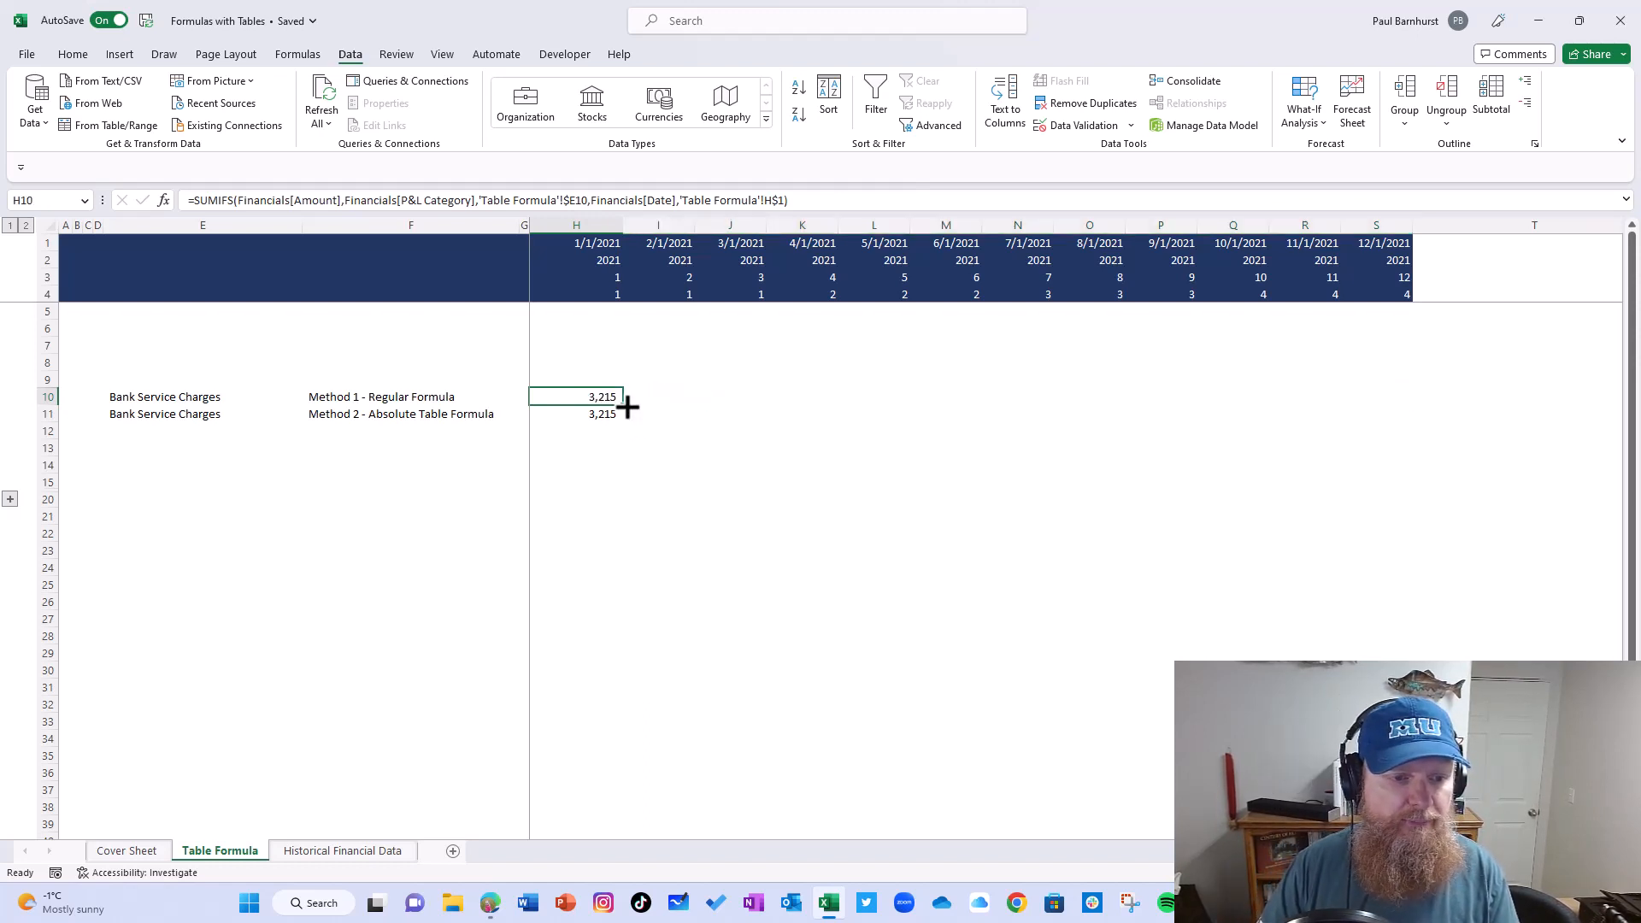
pyautogui.moveTo(627, 408); pyautogui.dragTo(1418, 404)
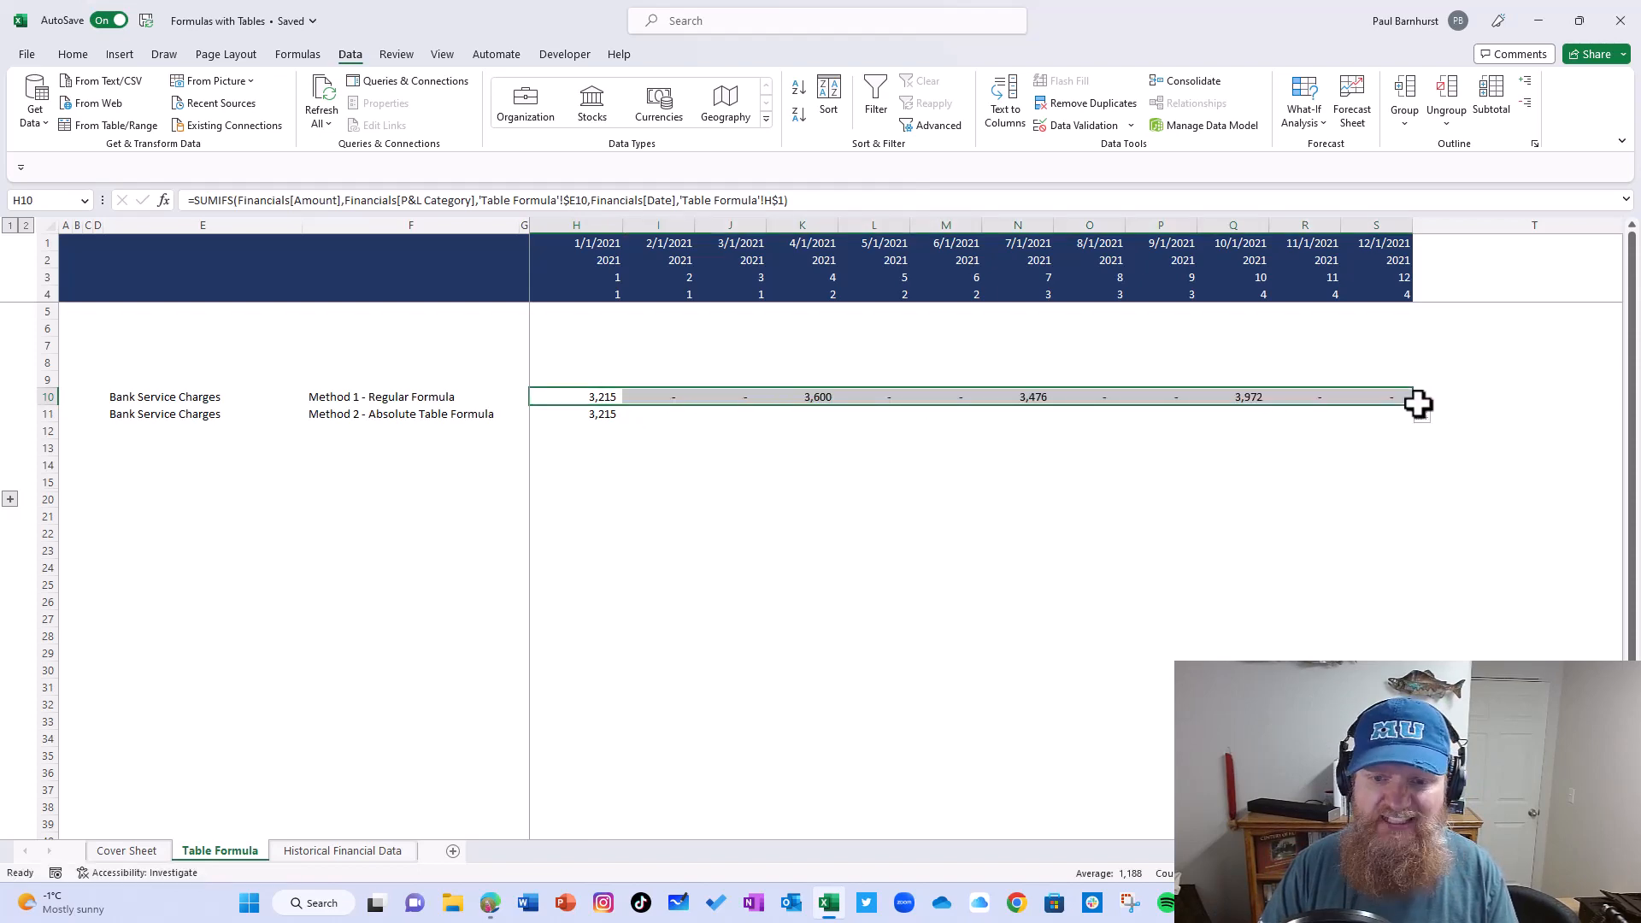
# Step: Check the 2021 Bank Service Charges amounts on the Historical Financial Data sheet against the filled row on Table Formula
pyautogui.click(343, 851)
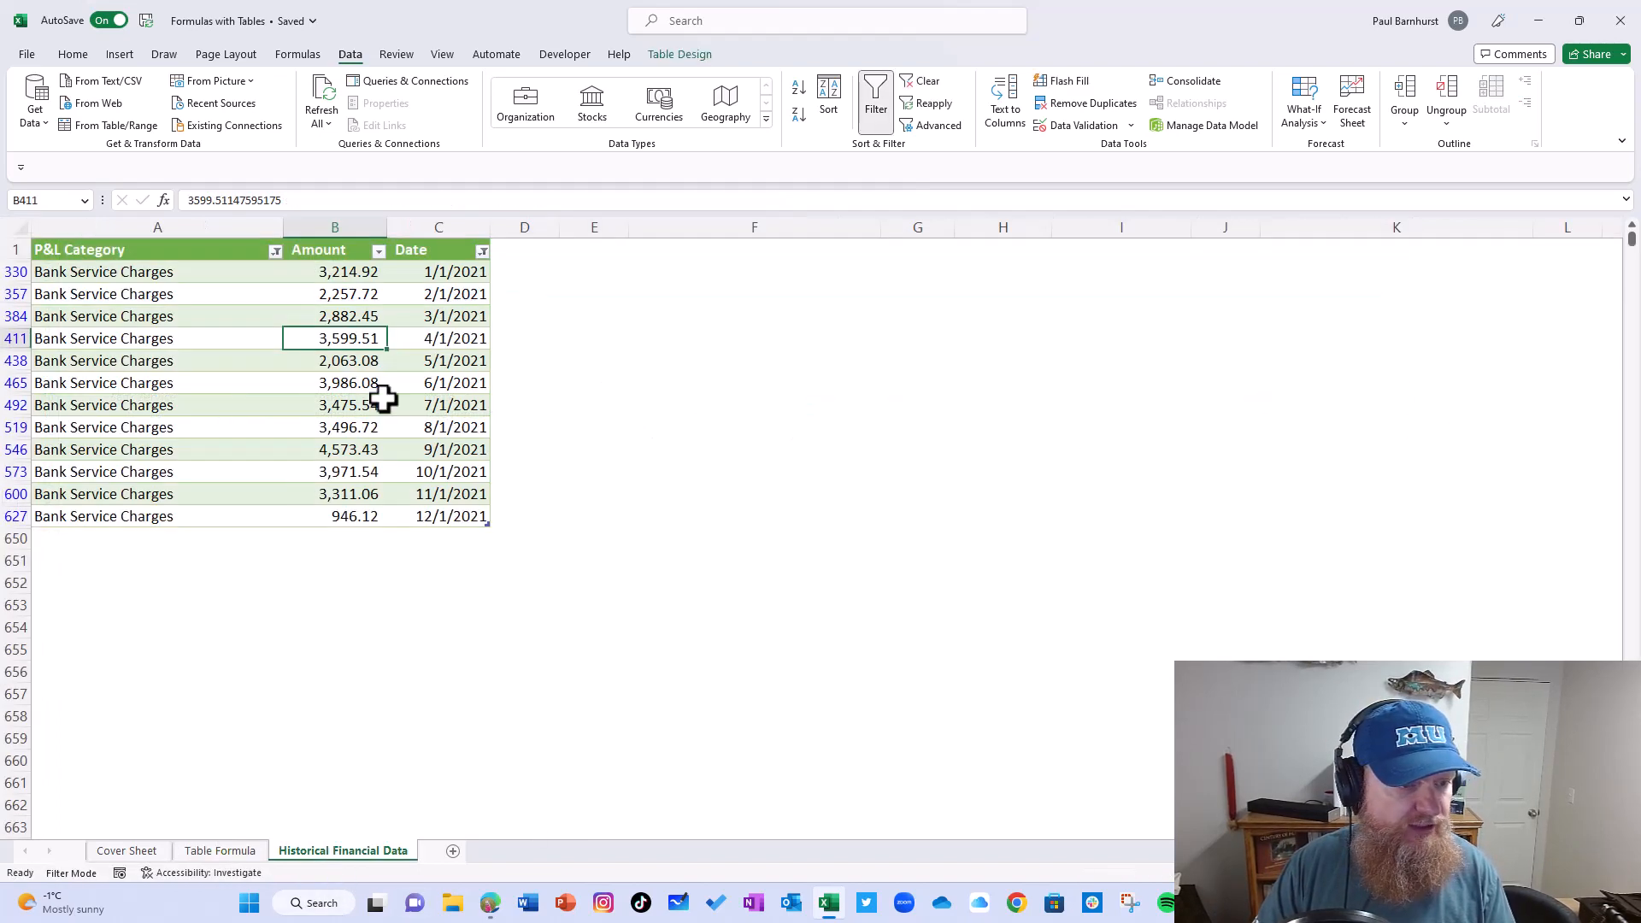
pyautogui.moveTo(357, 276); pyautogui.dragTo(352, 515)
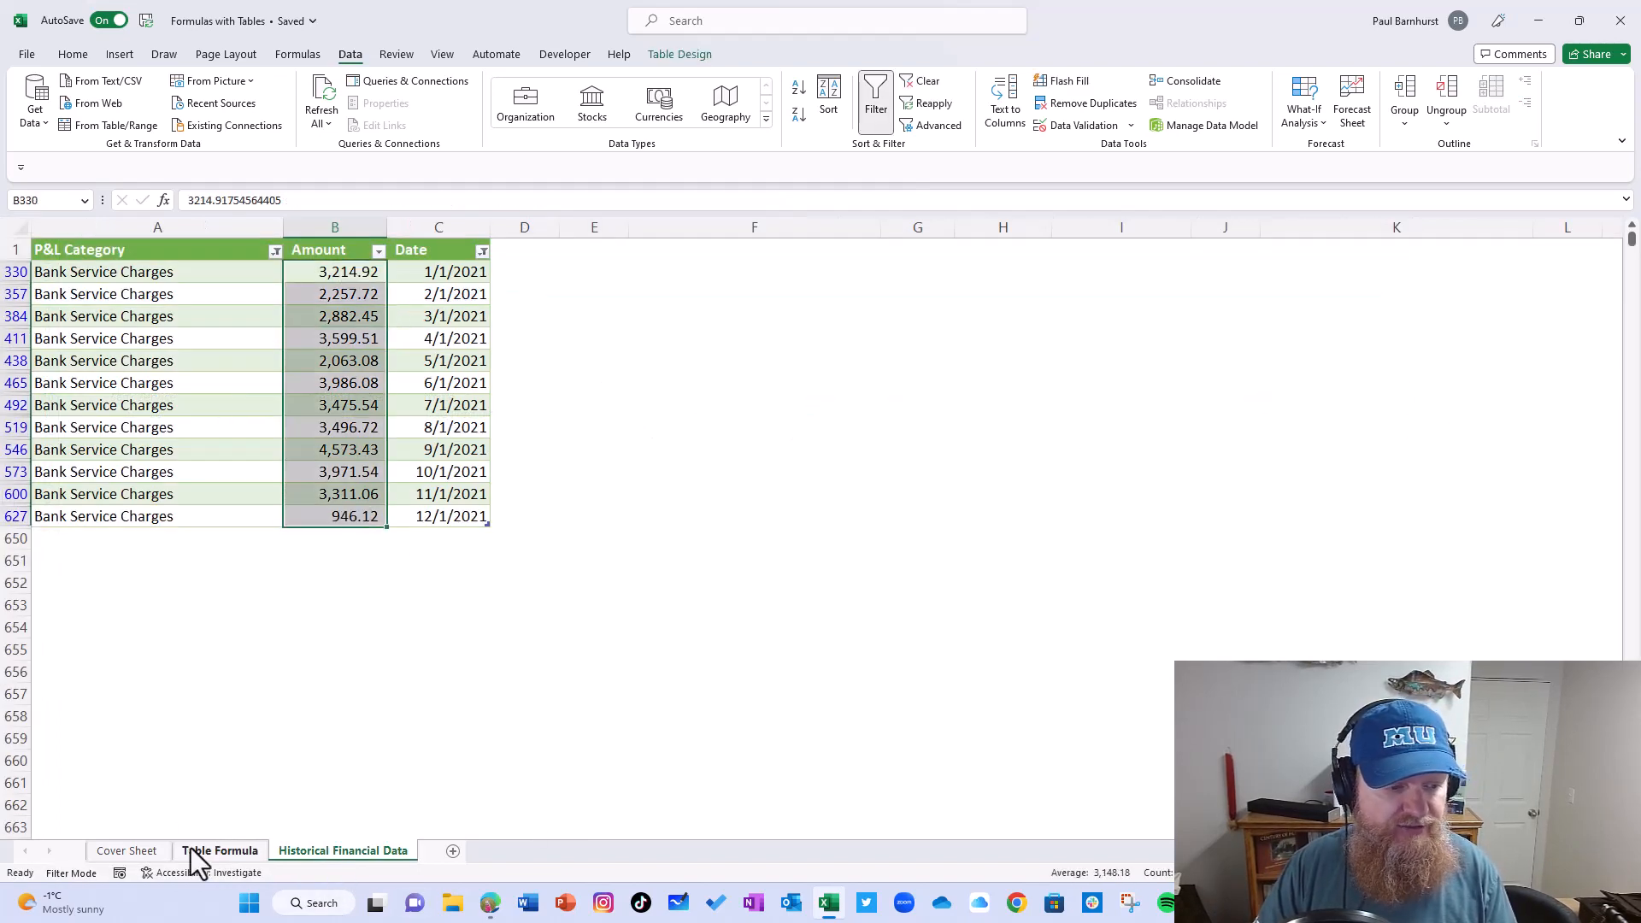
pyautogui.click(206, 851)
# Step: Clear I10:S10 and refill the Method 1 row by copying the H10 formula and pasting it across through S10
pyautogui.moveTo(667, 395); pyautogui.dragTo(1394, 398)
pyautogui.press('Delete')
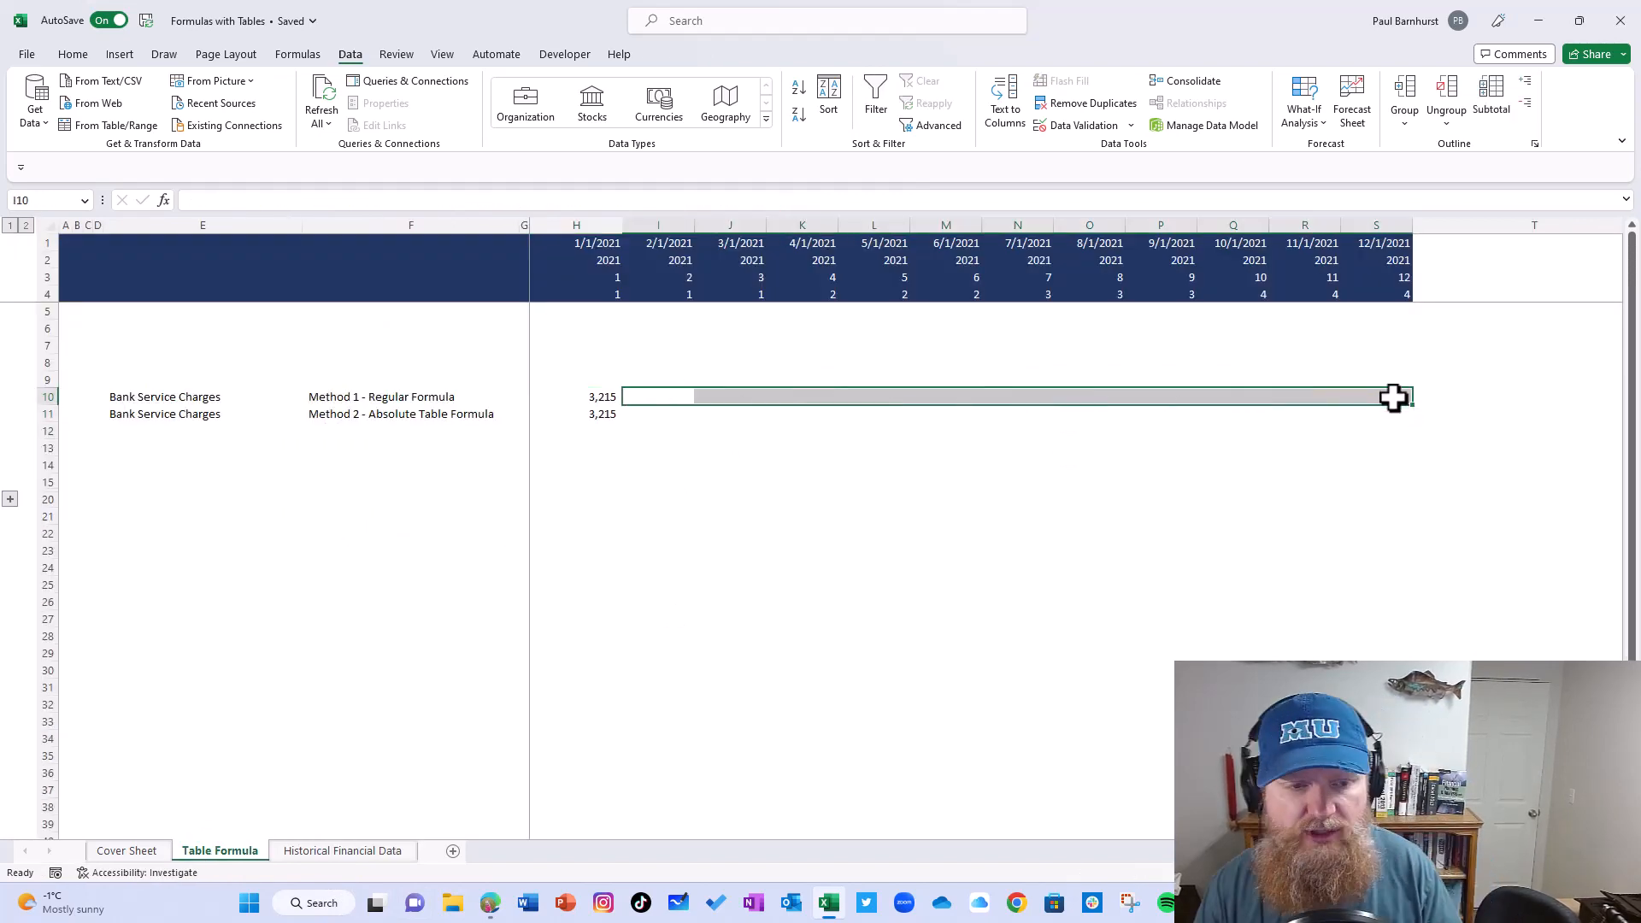
pyautogui.press('Left')
pyautogui.hotkey('ctrl', 'c')
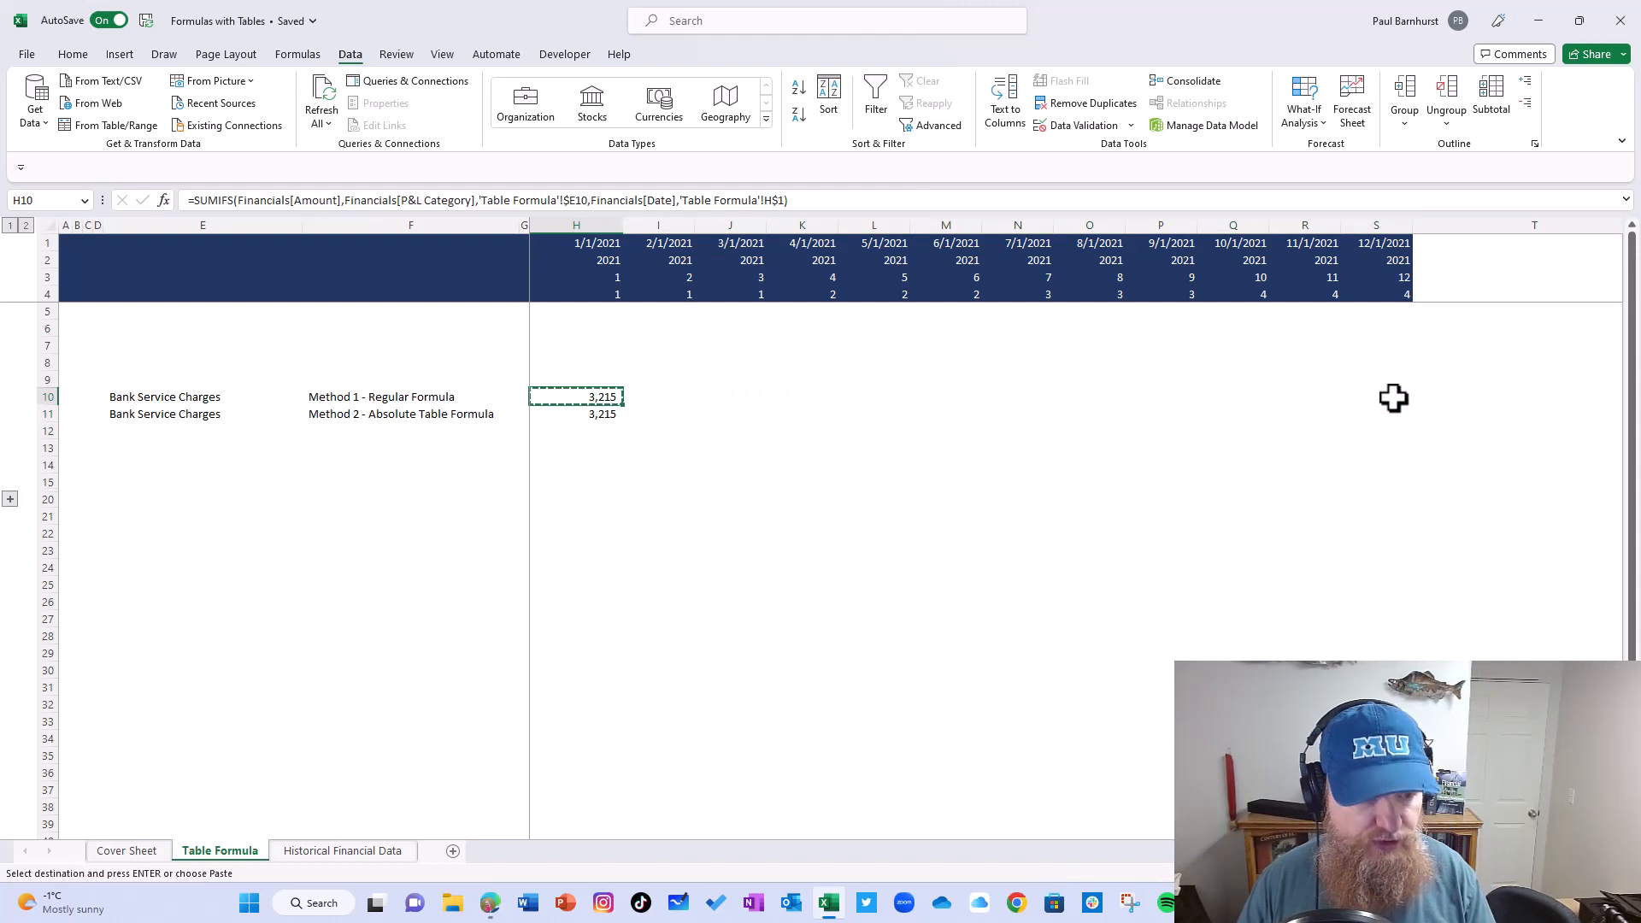
pyautogui.press('Right')
pyautogui.hotkey('shift', 'Right')
pyautogui.hotkey('shift', 'Right')
pyautogui.hotkey('shift', 'Right')
pyautogui.hotkey('shift', 'Right')
pyautogui.hotkey('shift', 'Right')
pyautogui.hotkey('shift', 'Right')
pyautogui.hotkey('shift', 'Right')
pyautogui.hotkey('shift', 'Right')
pyautogui.hotkey('shift', 'Right')
pyautogui.hotkey('shift', 'Right')
pyautogui.hotkey('shift', 'Right')
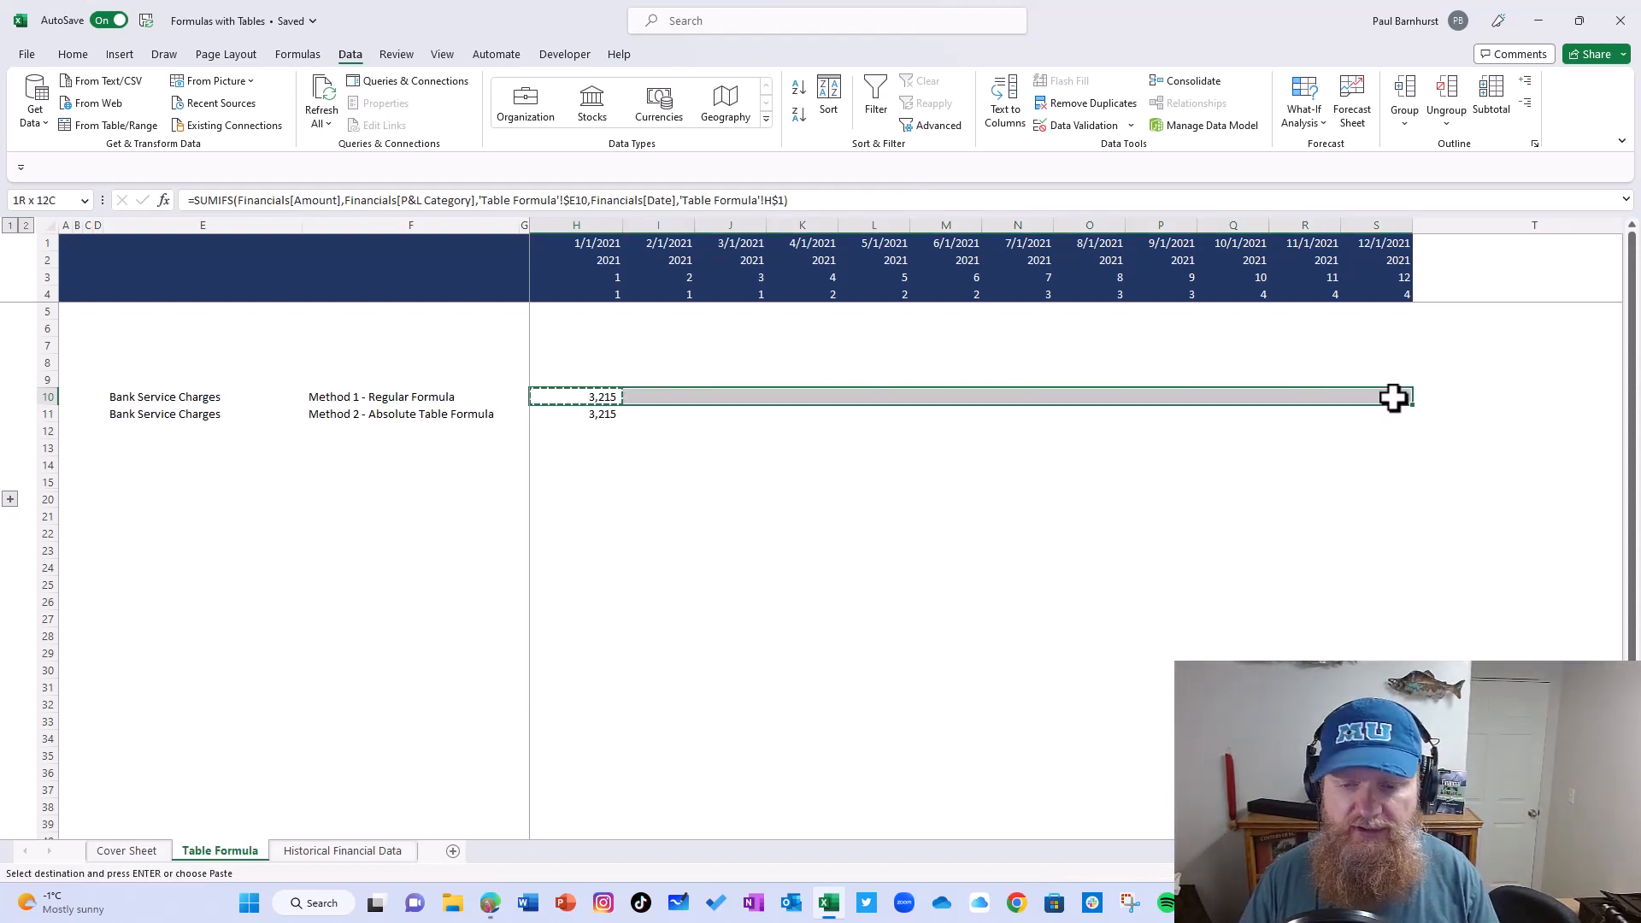
pyautogui.hotkey('ctrl', 'v')
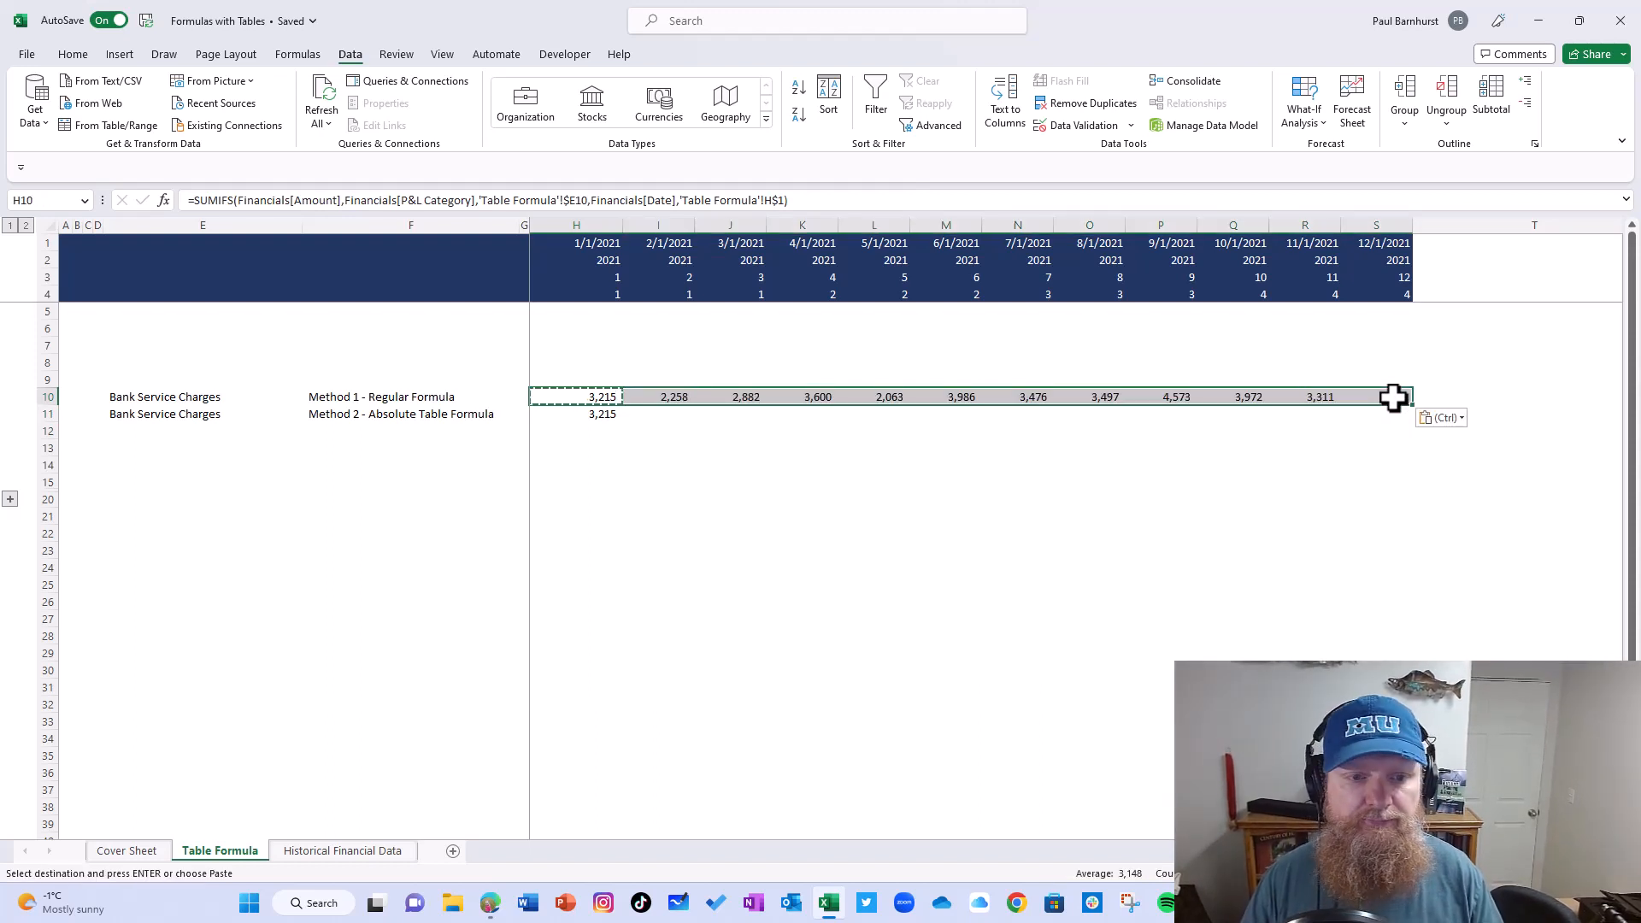
pyautogui.rightClick(1394, 397)
pyautogui.press('Escape')
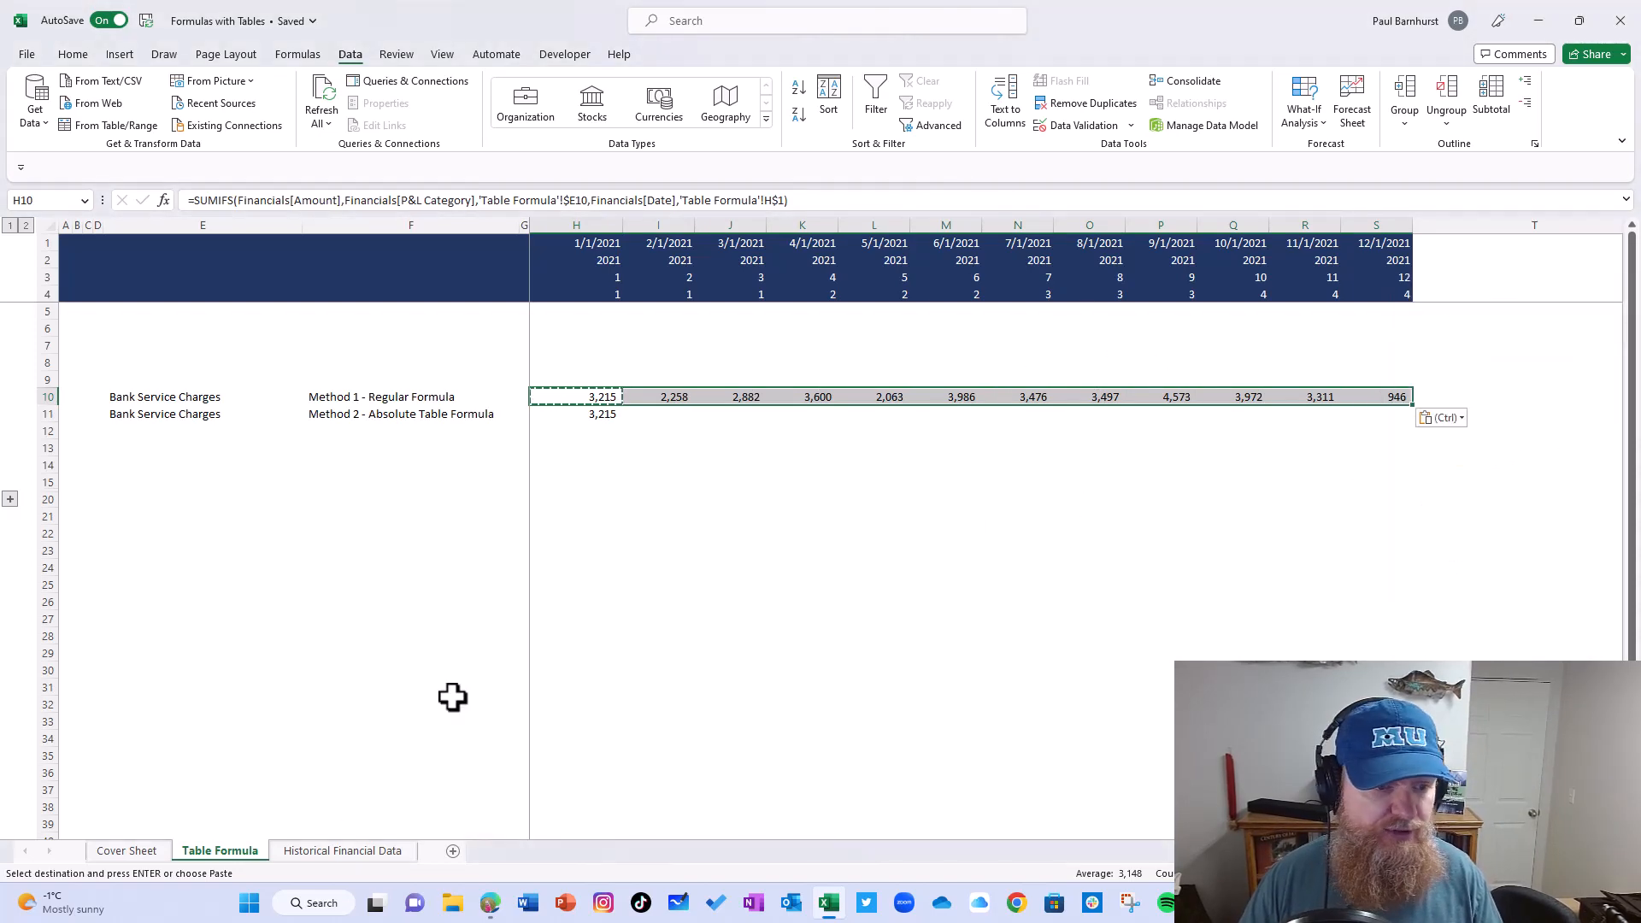
# Step: Compare the pasted monthly values with the February to December 2021 amounts on the Historical Financial Data sheet
pyautogui.click(341, 851)
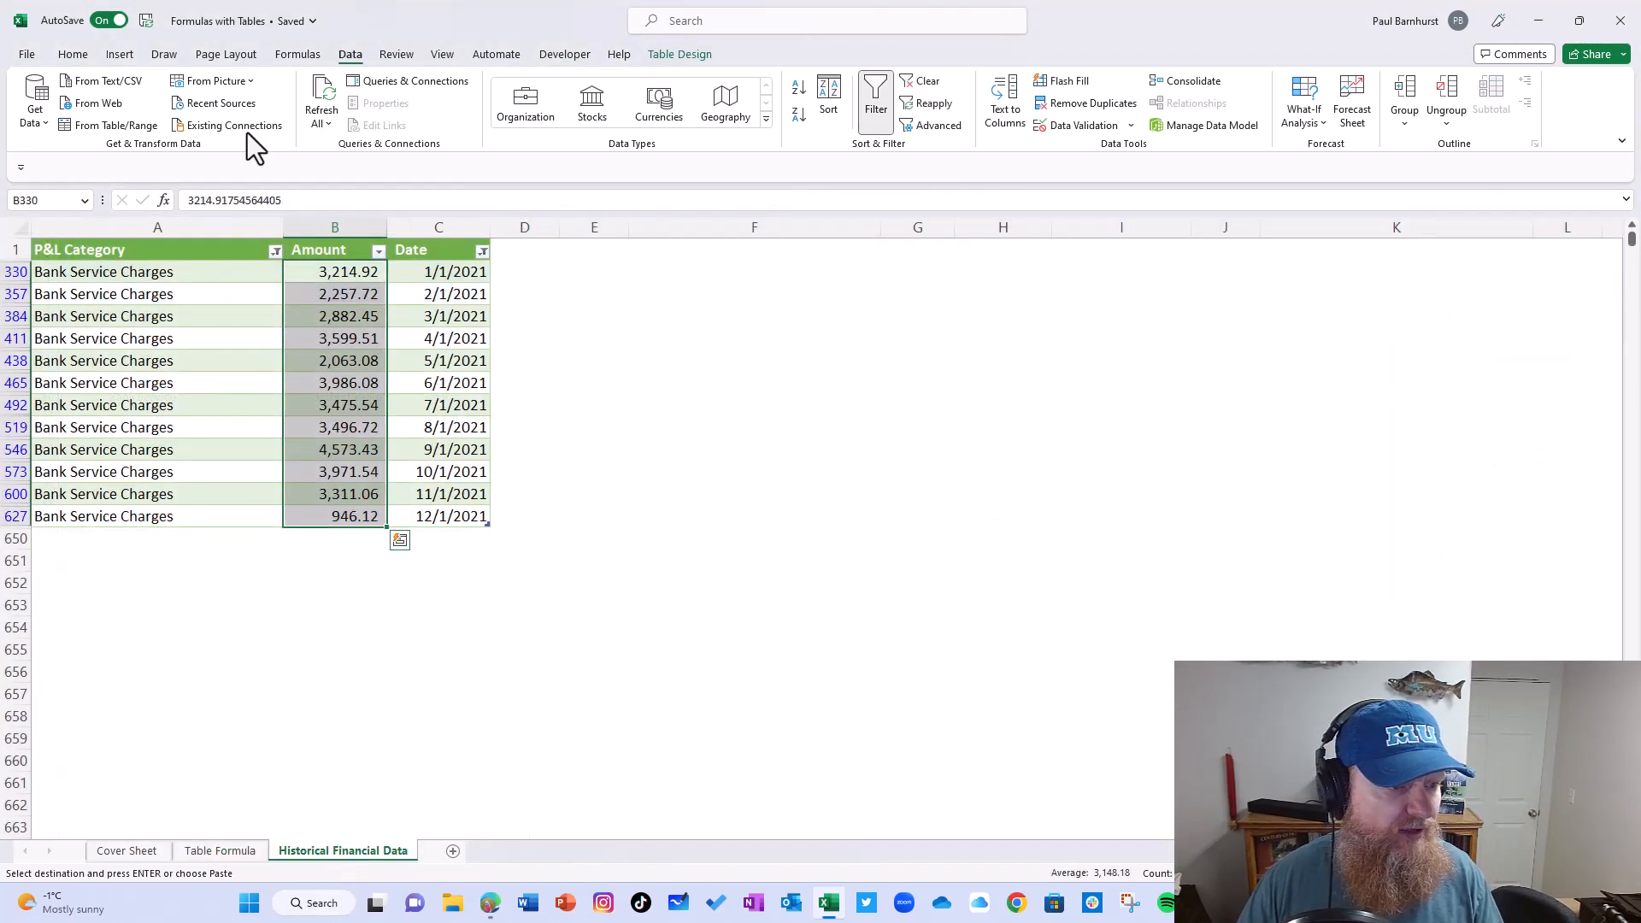
pyautogui.click(346, 294)
pyautogui.click(347, 517)
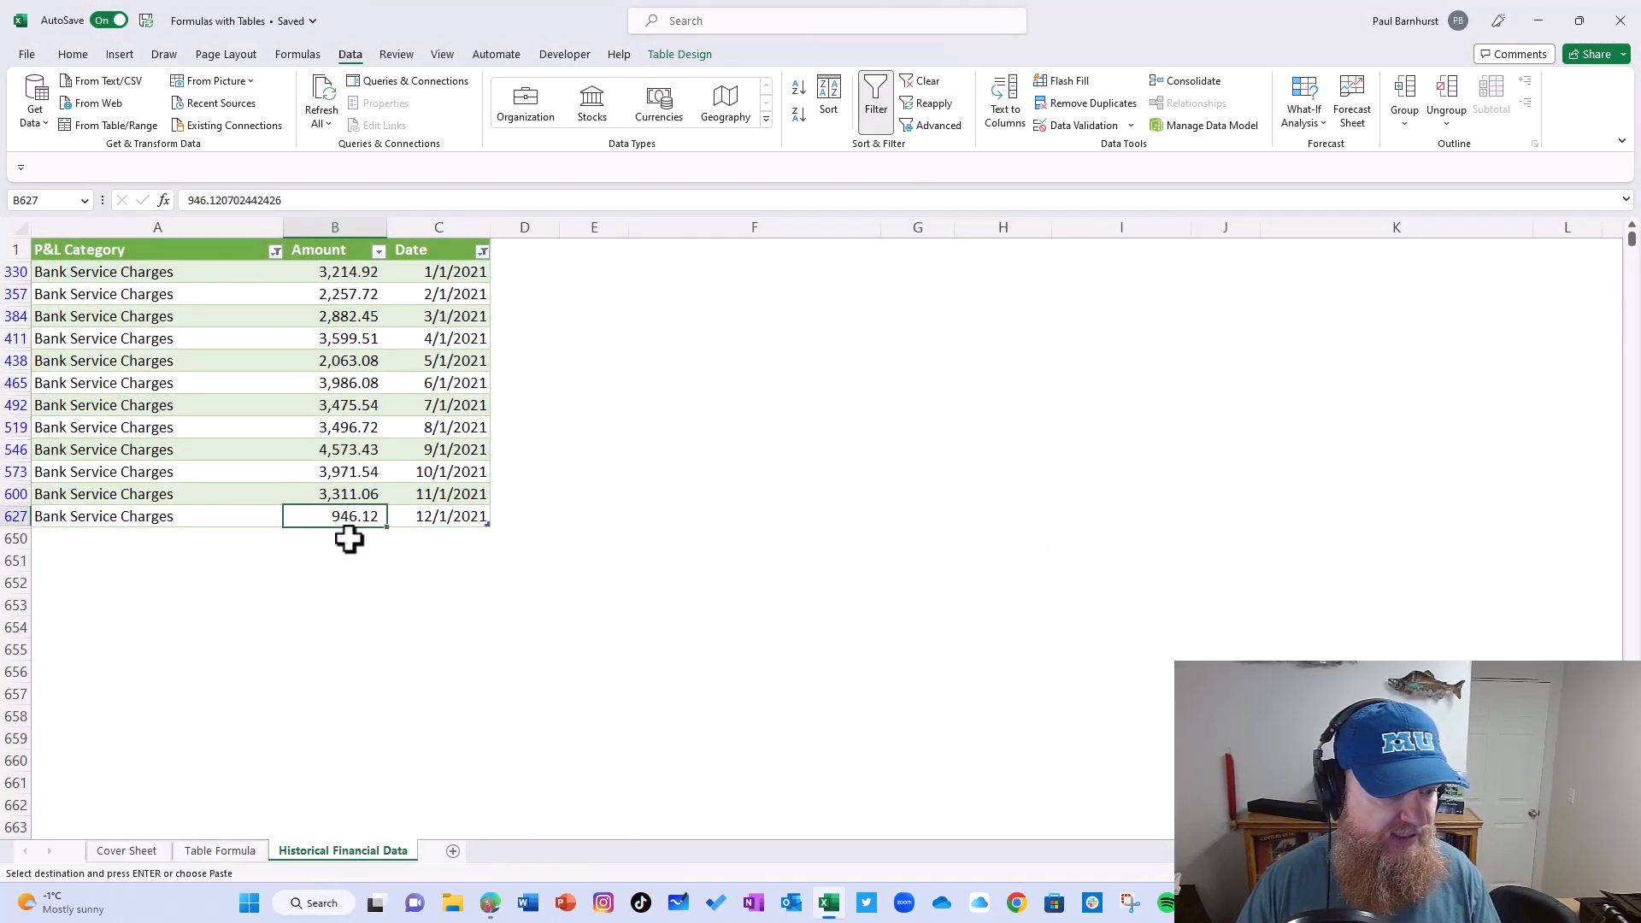
pyautogui.click(221, 850)
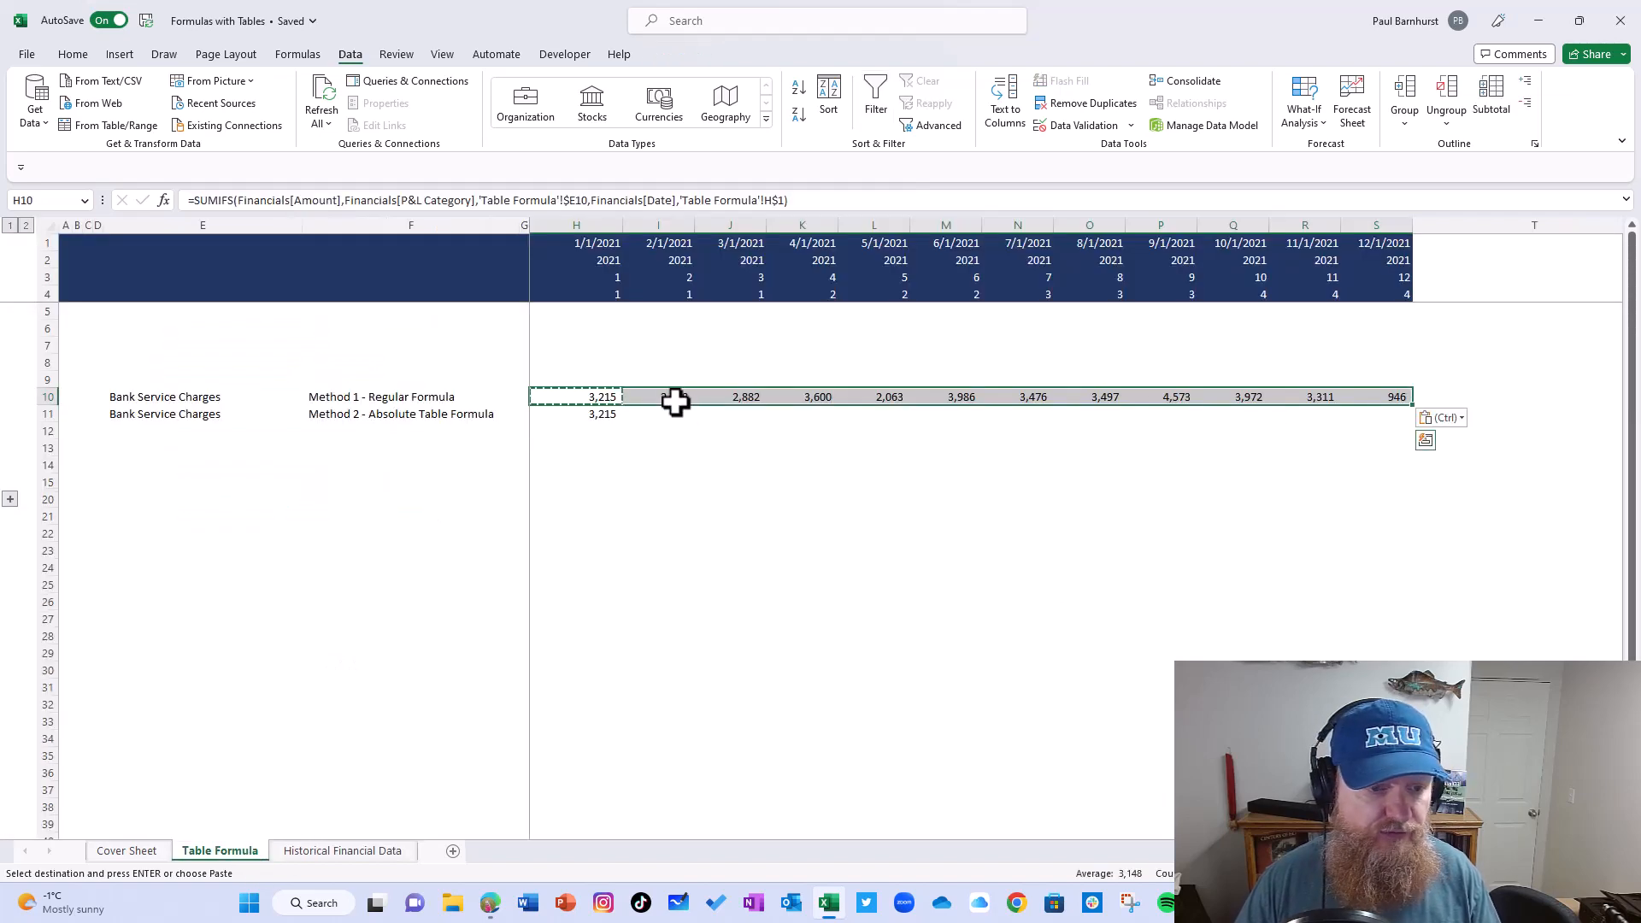
# Step: Clear I10:S10 again and use Fill Right to extend the H10 formula across H10:S10
pyautogui.moveTo(674, 398); pyautogui.dragTo(1389, 401)
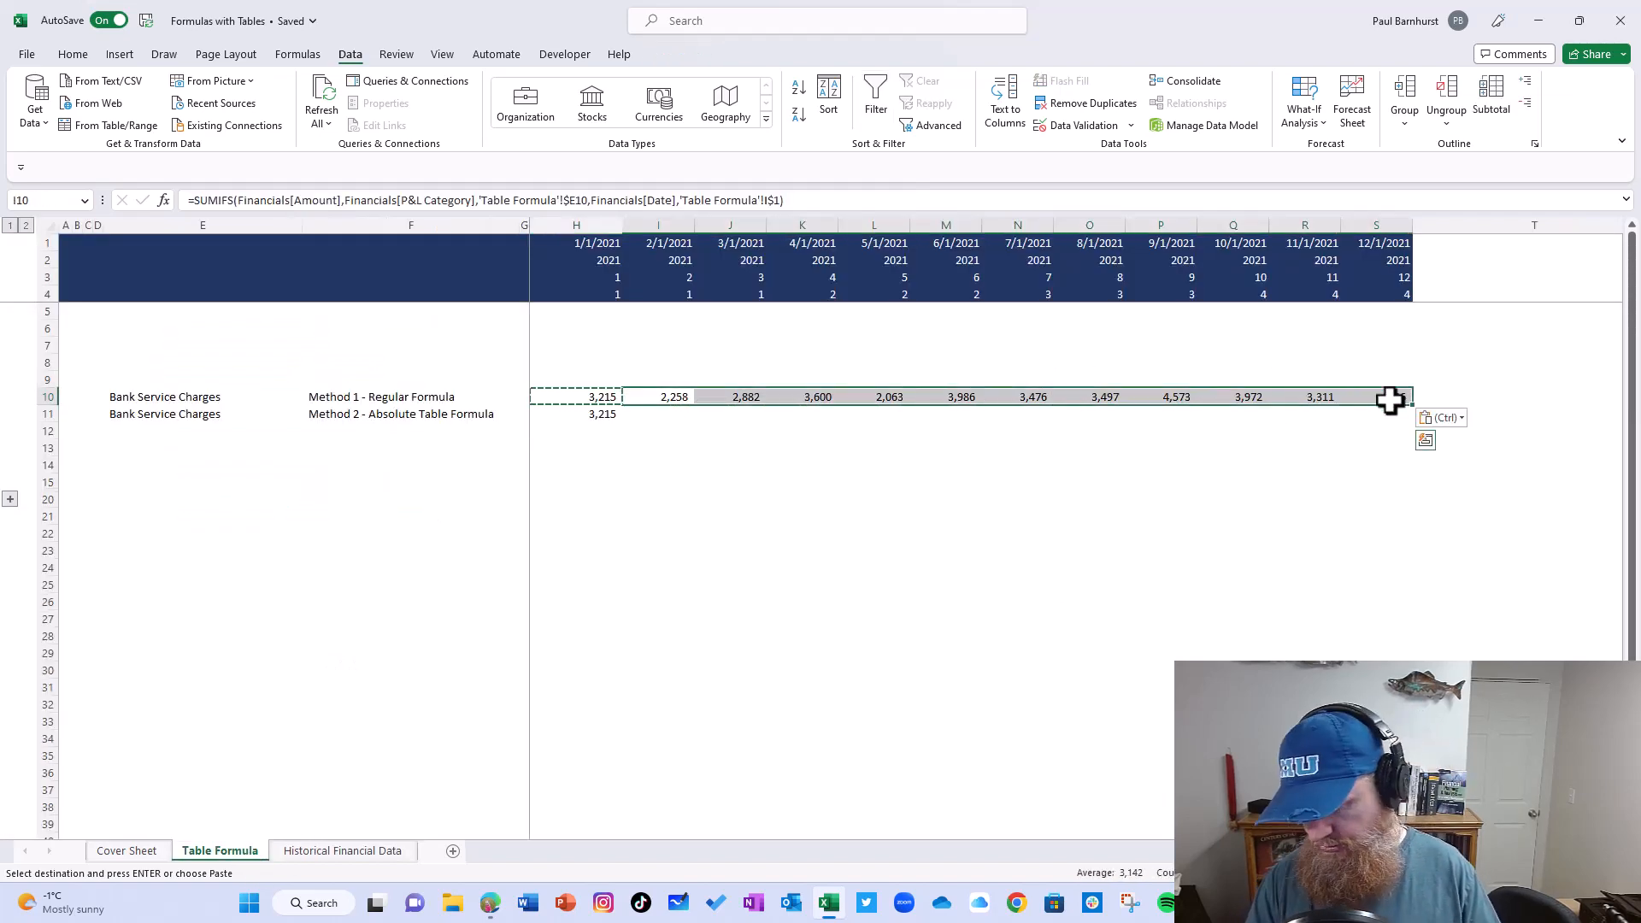
pyautogui.press('Delete')
pyautogui.press('Left')
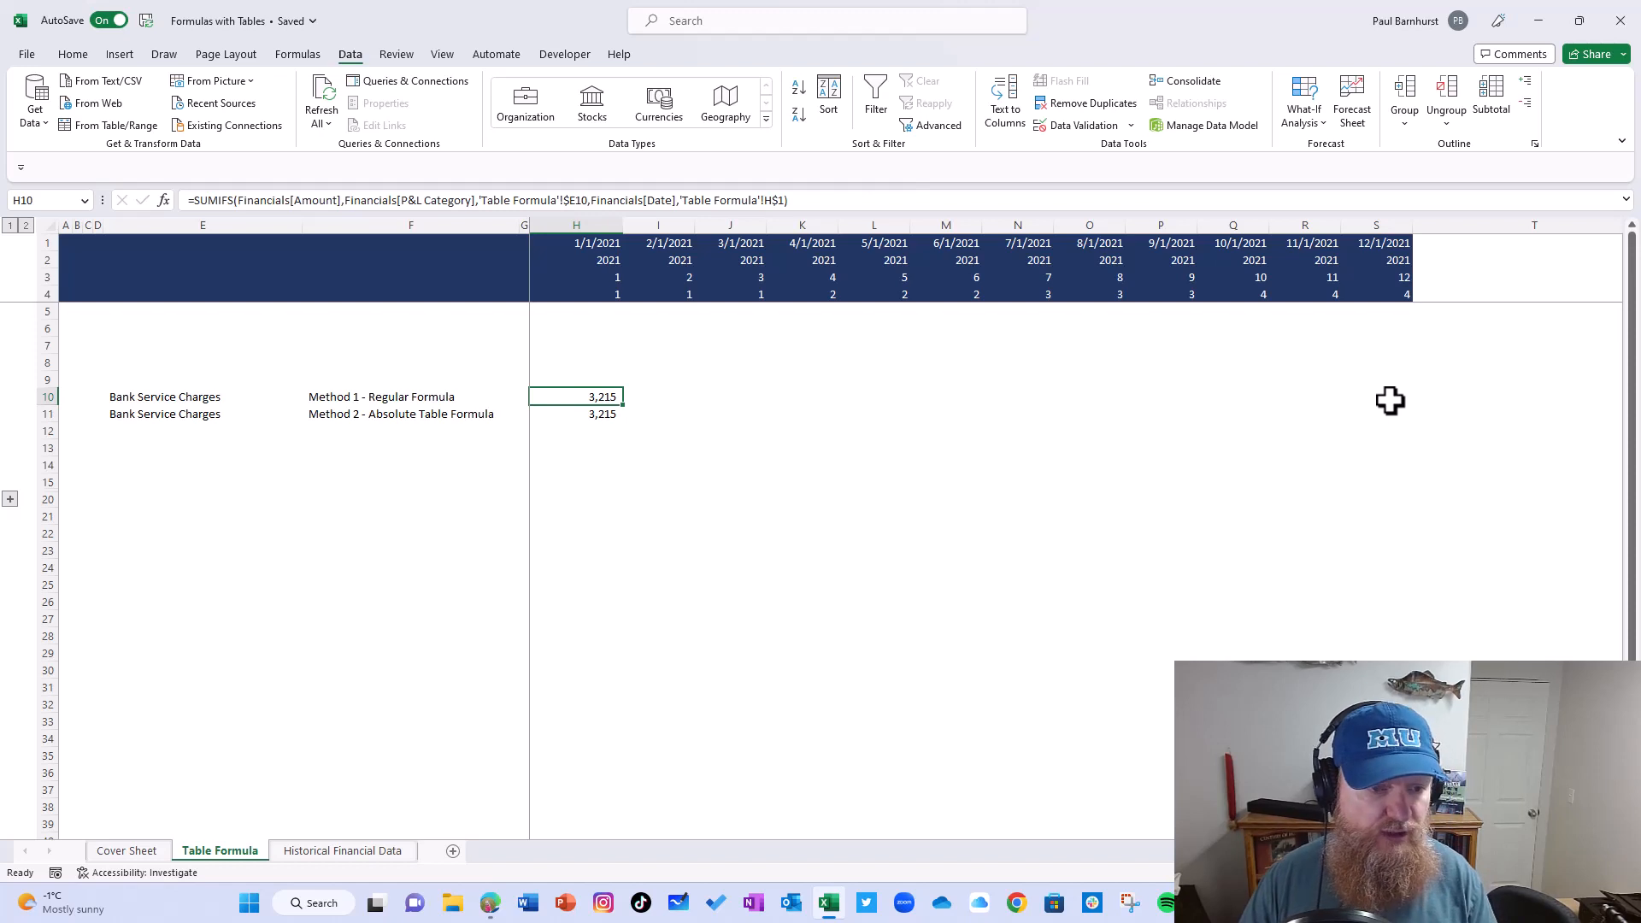
pyautogui.hotkey('shift', 'Right')
pyautogui.hotkey('shift', 'Right')
pyautogui.hotkey('shift', 'Right')
pyautogui.hotkey('shift', 'Right')
pyautogui.hotkey('shift', 'Right')
pyautogui.hotkey('shift', 'Right')
pyautogui.hotkey('shift', 'Right')
pyautogui.hotkey('shift', 'Right')
pyautogui.hotkey('shift', 'Right')
pyautogui.hotkey('shift', 'Right')
pyautogui.hotkey('shift', 'Right')
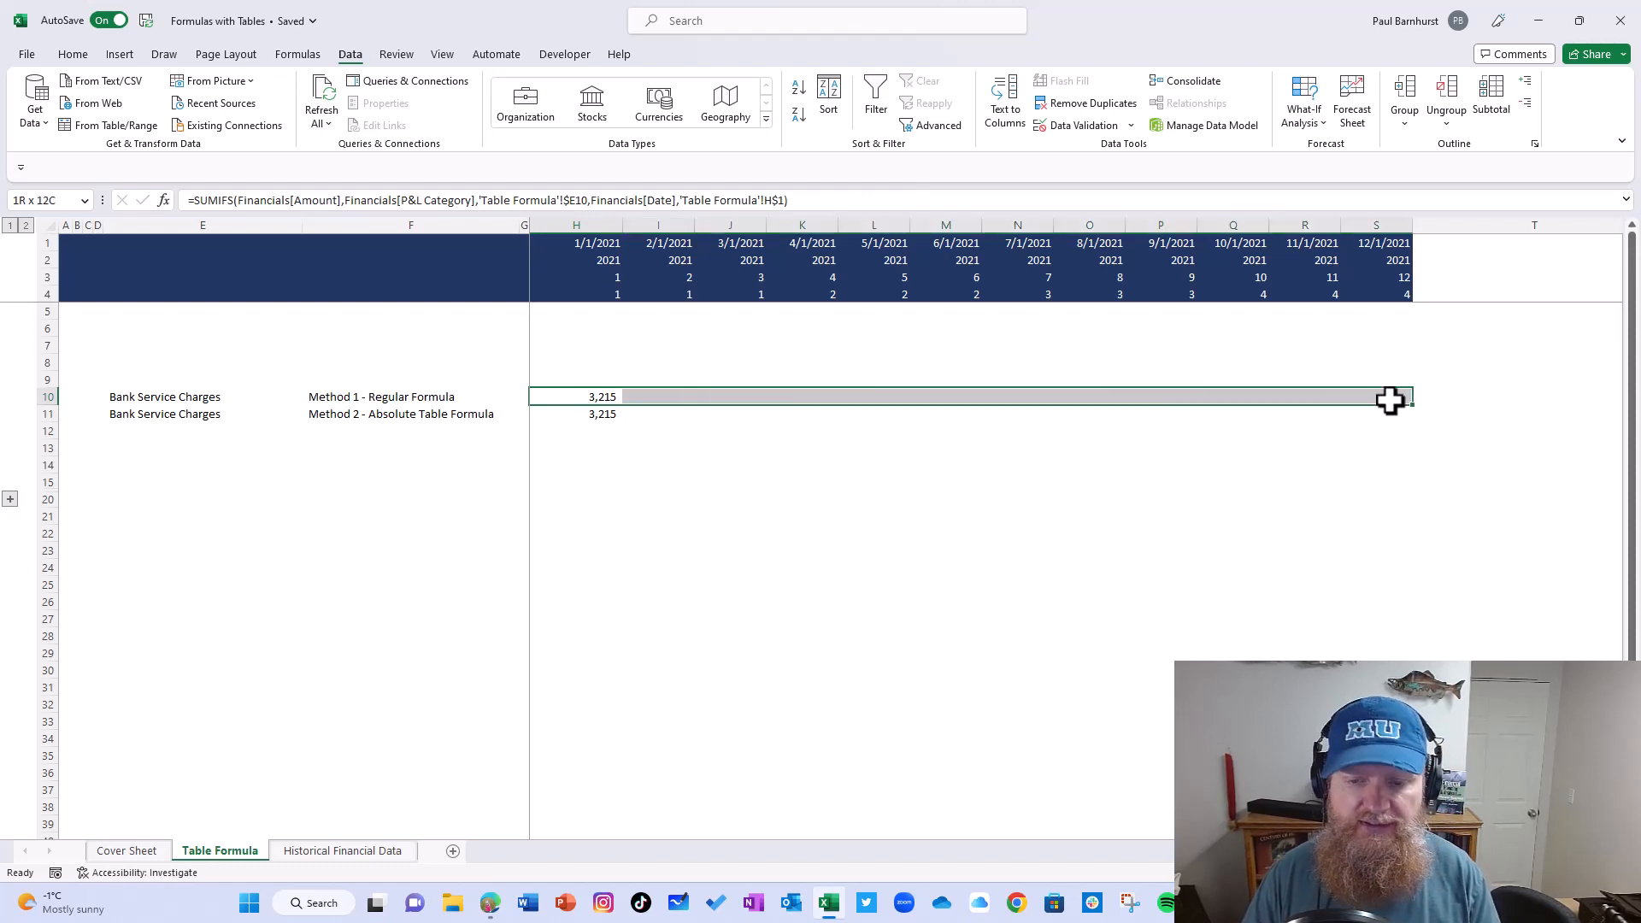
pyautogui.hotkey('ctrl', 'r')
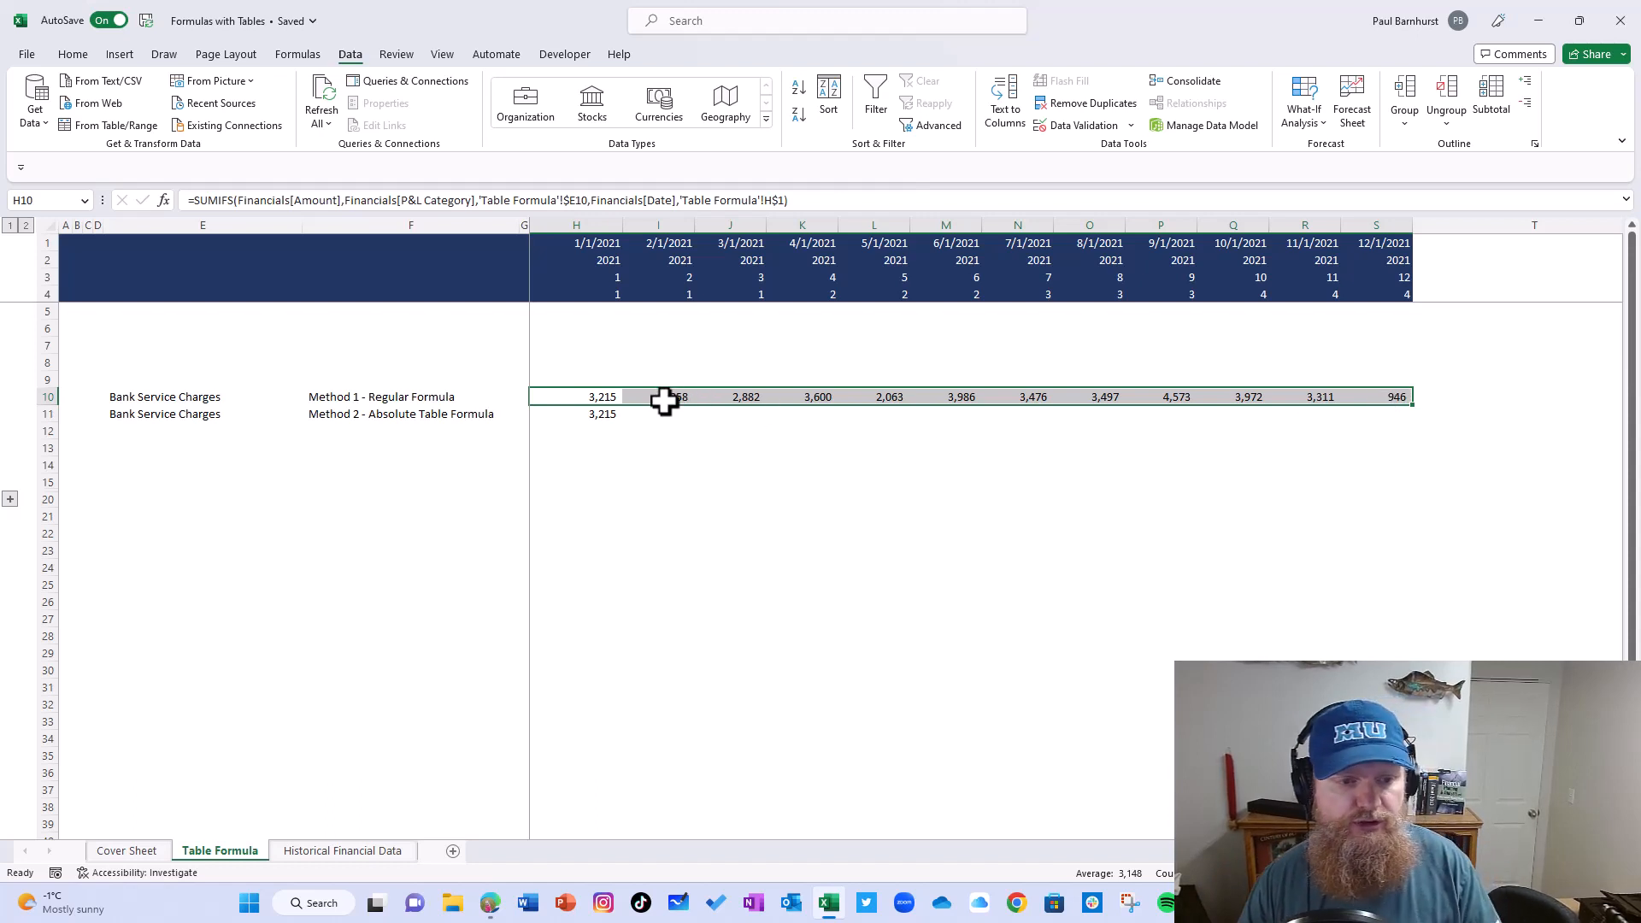
# Step: Clear the formulas in I10:S10 and AutoFill the row again from H10 through S10
pyautogui.moveTo(664, 400); pyautogui.dragTo(1411, 393)
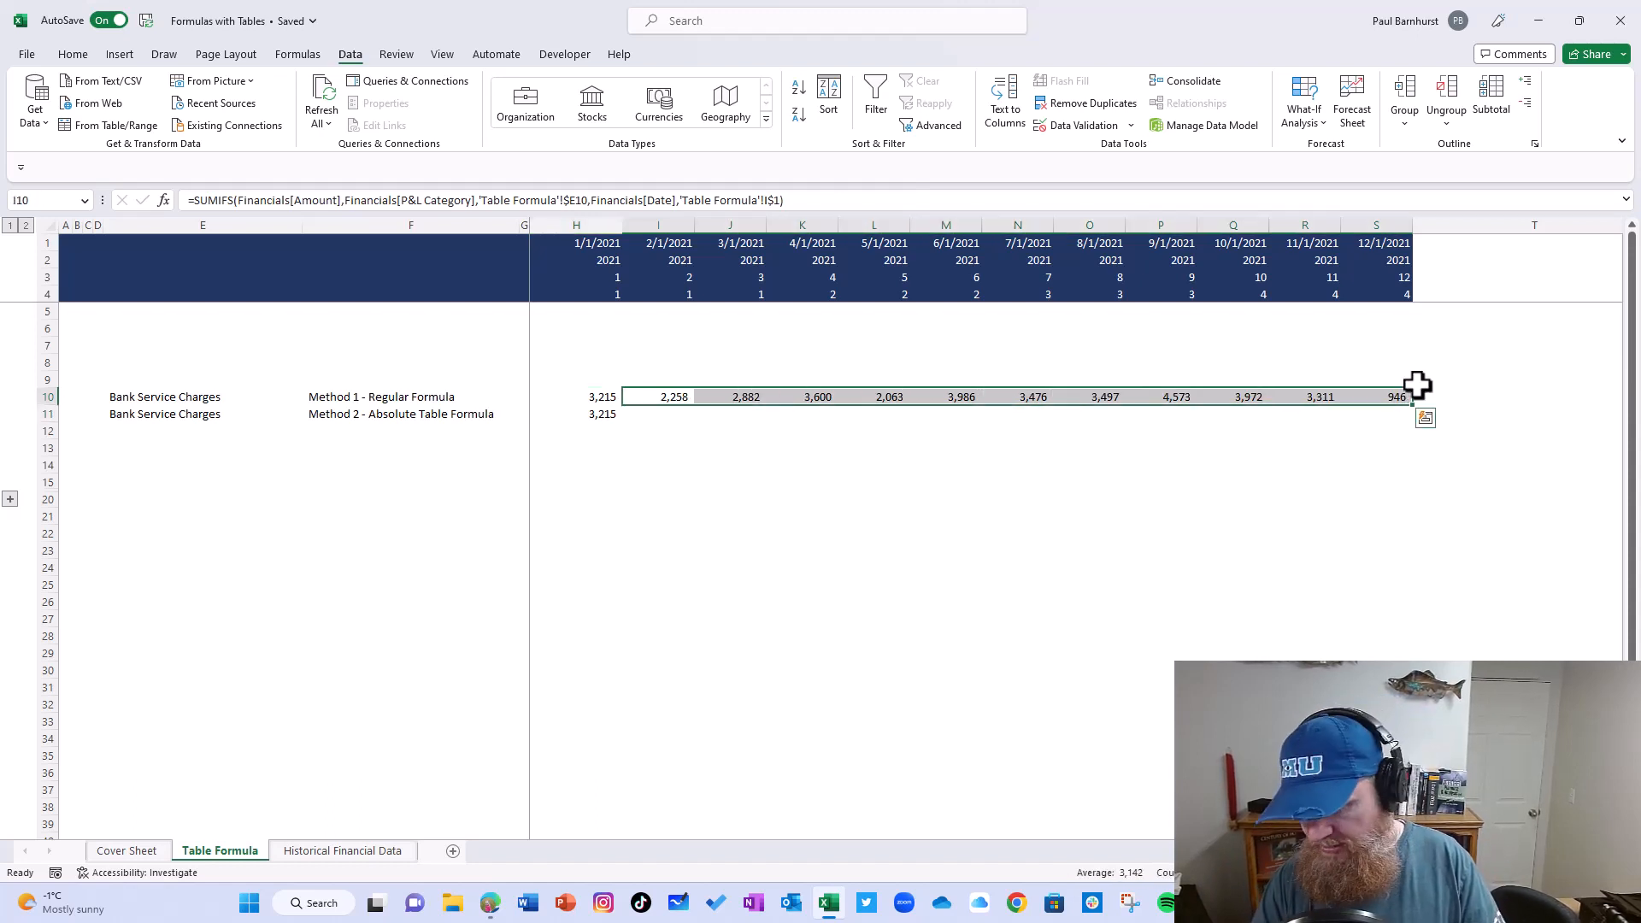
pyautogui.press('Delete')
pyautogui.click(603, 399)
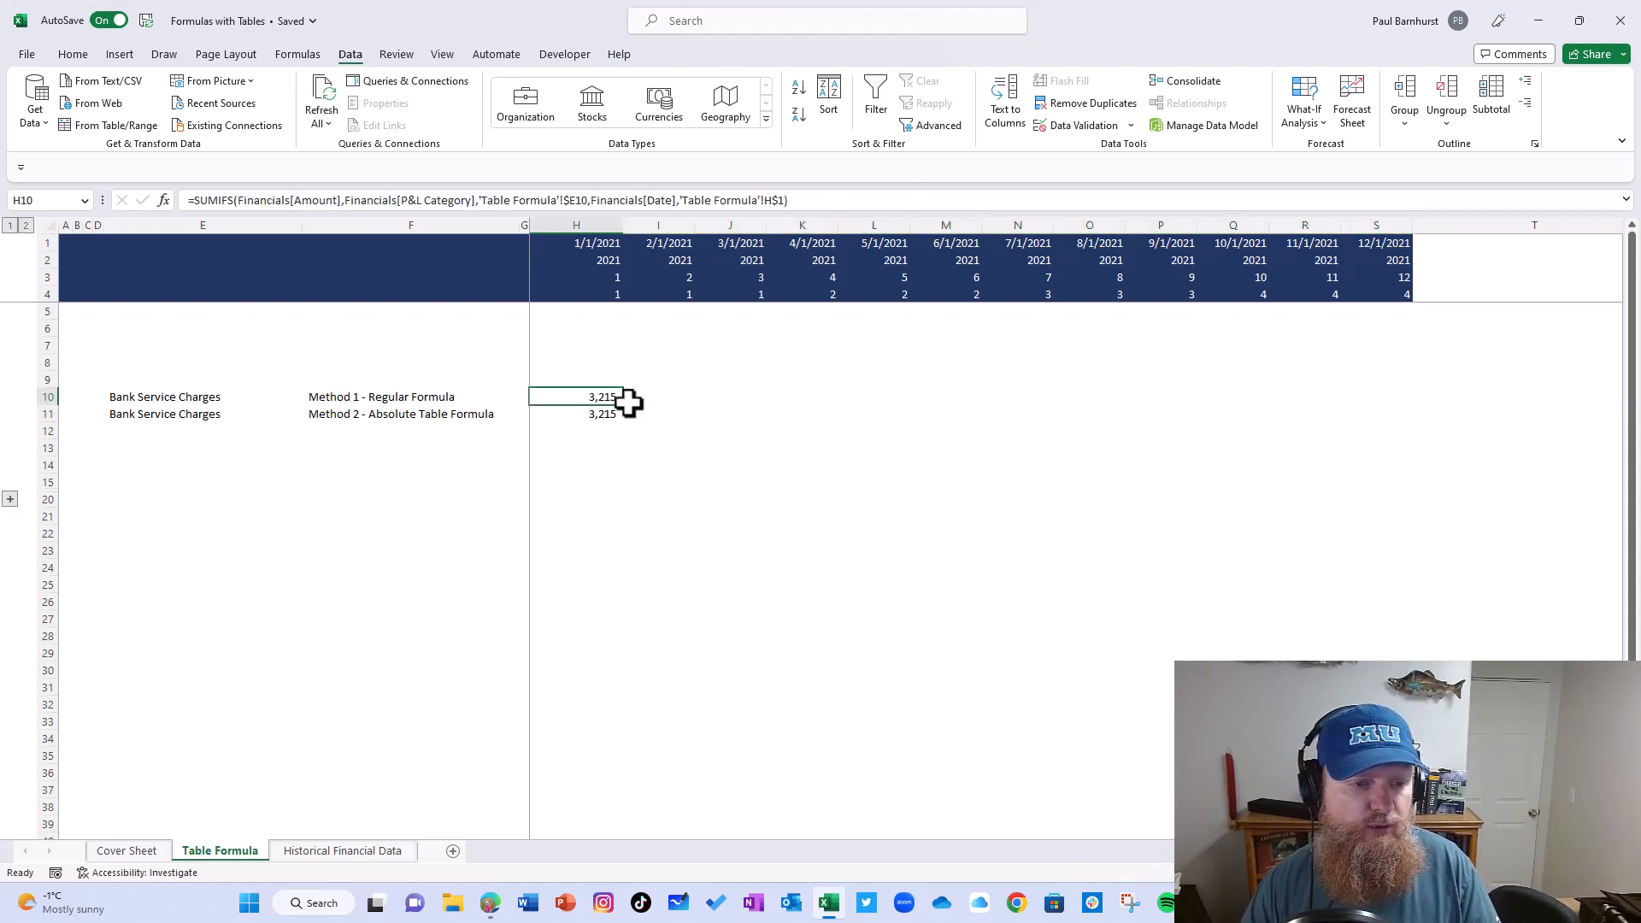
pyautogui.moveTo(629, 407); pyautogui.dragTo(1429, 411)
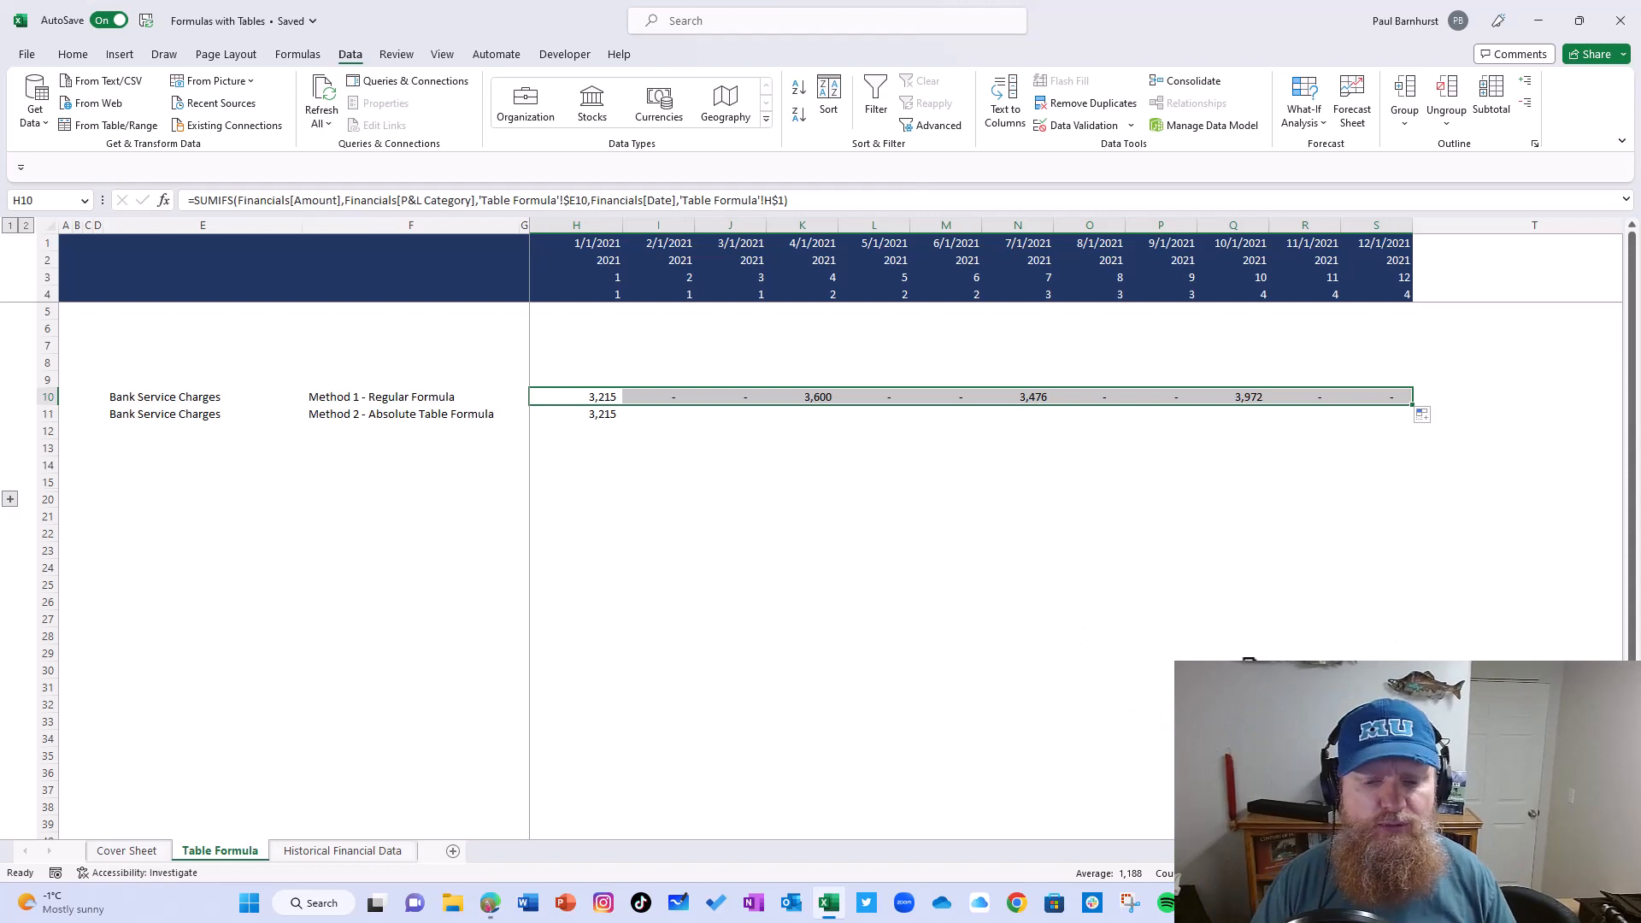
pyautogui.click(889, 536)
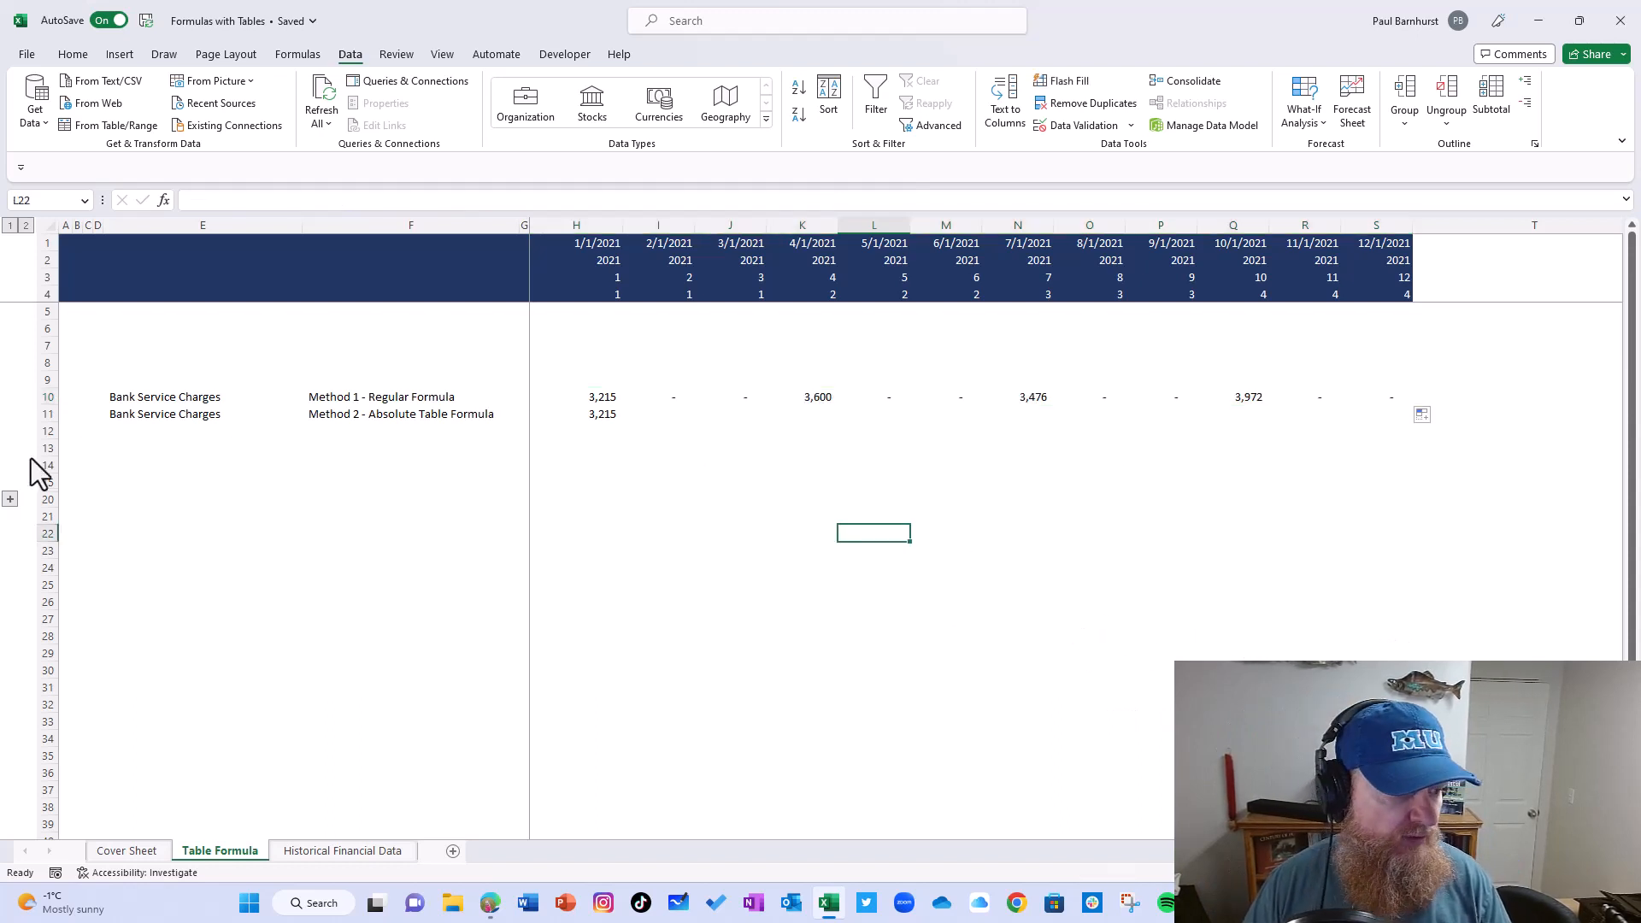
# Step: Expand grouped rows 16–19, compare the Method 1 formula text with the formula in I10, and collapse the rows again
pyautogui.click(9, 500)
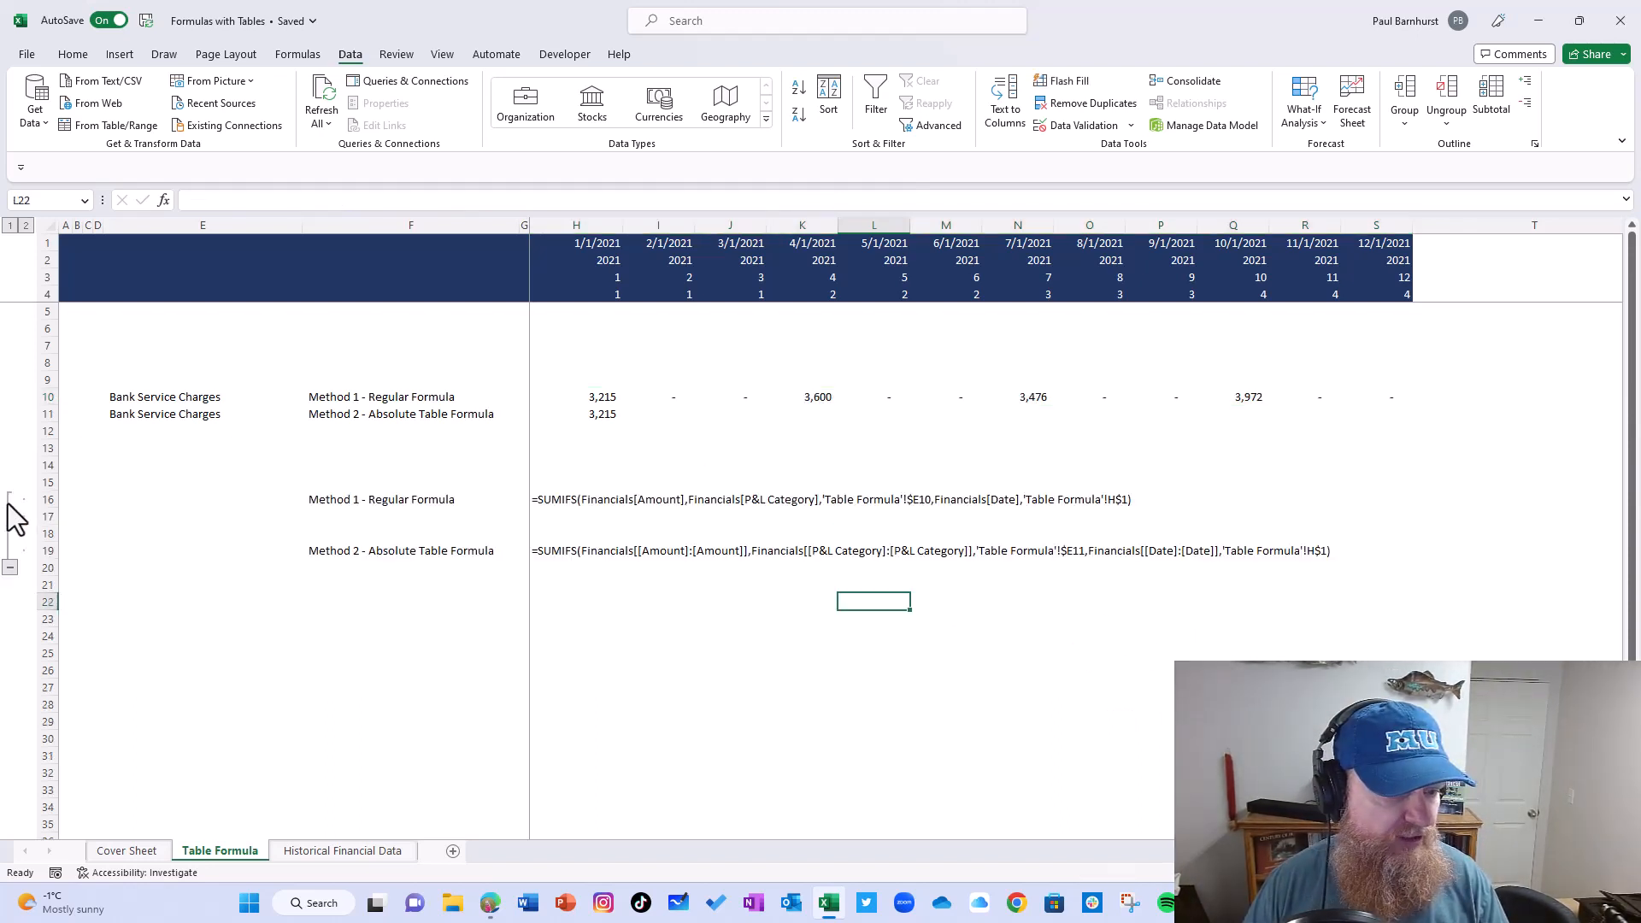
pyautogui.click(561, 502)
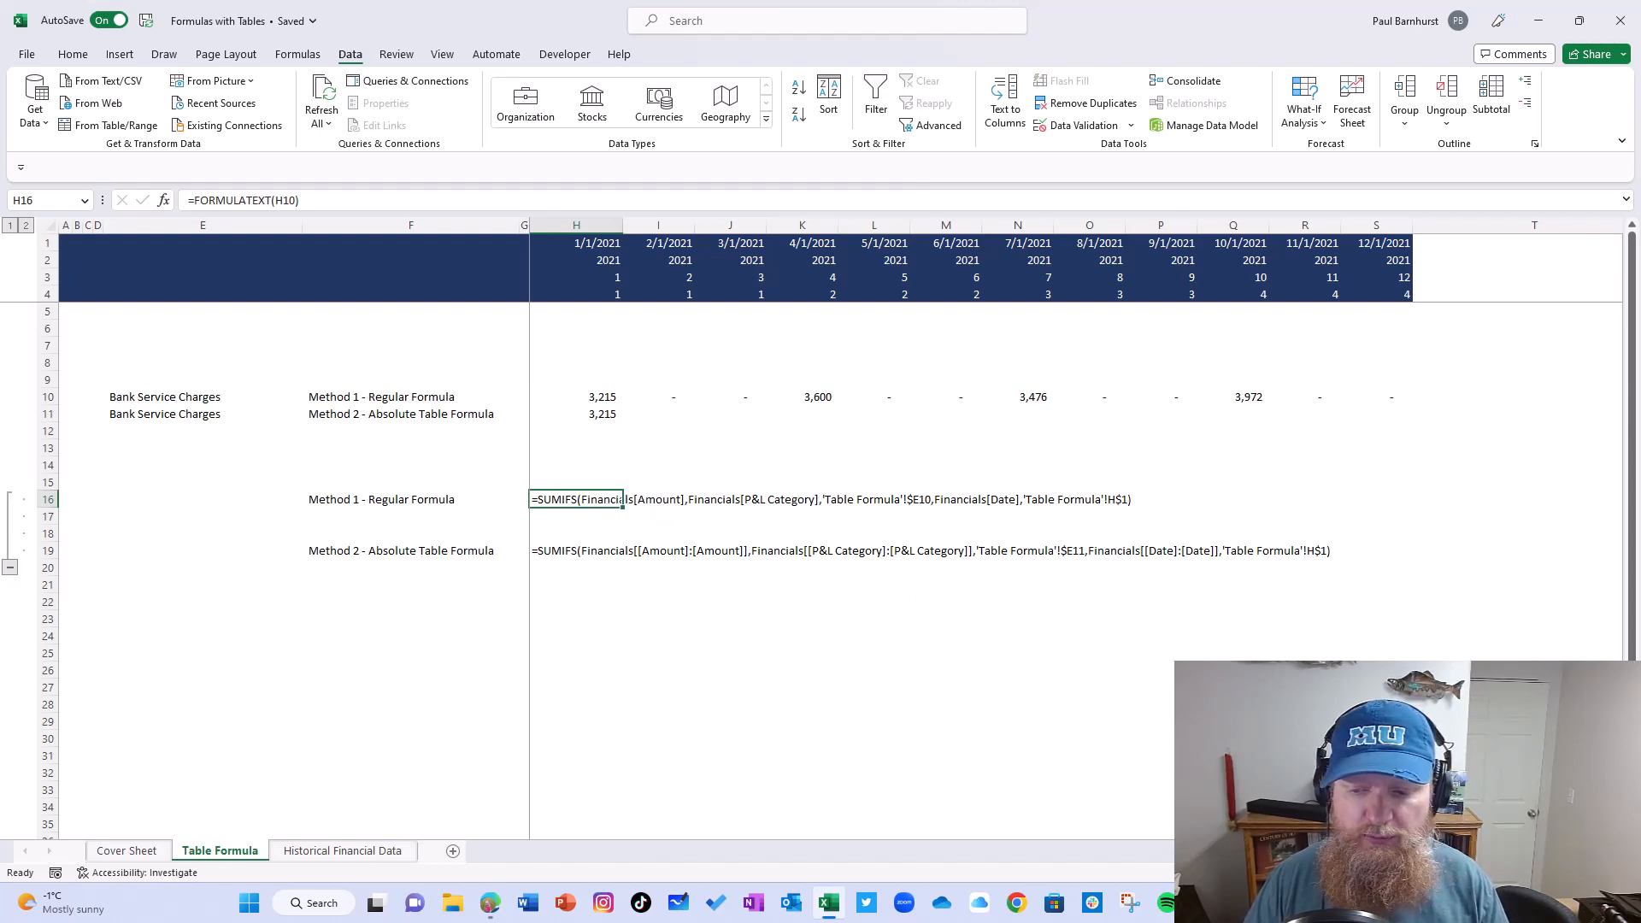
pyautogui.scroll(2, 967, 562)
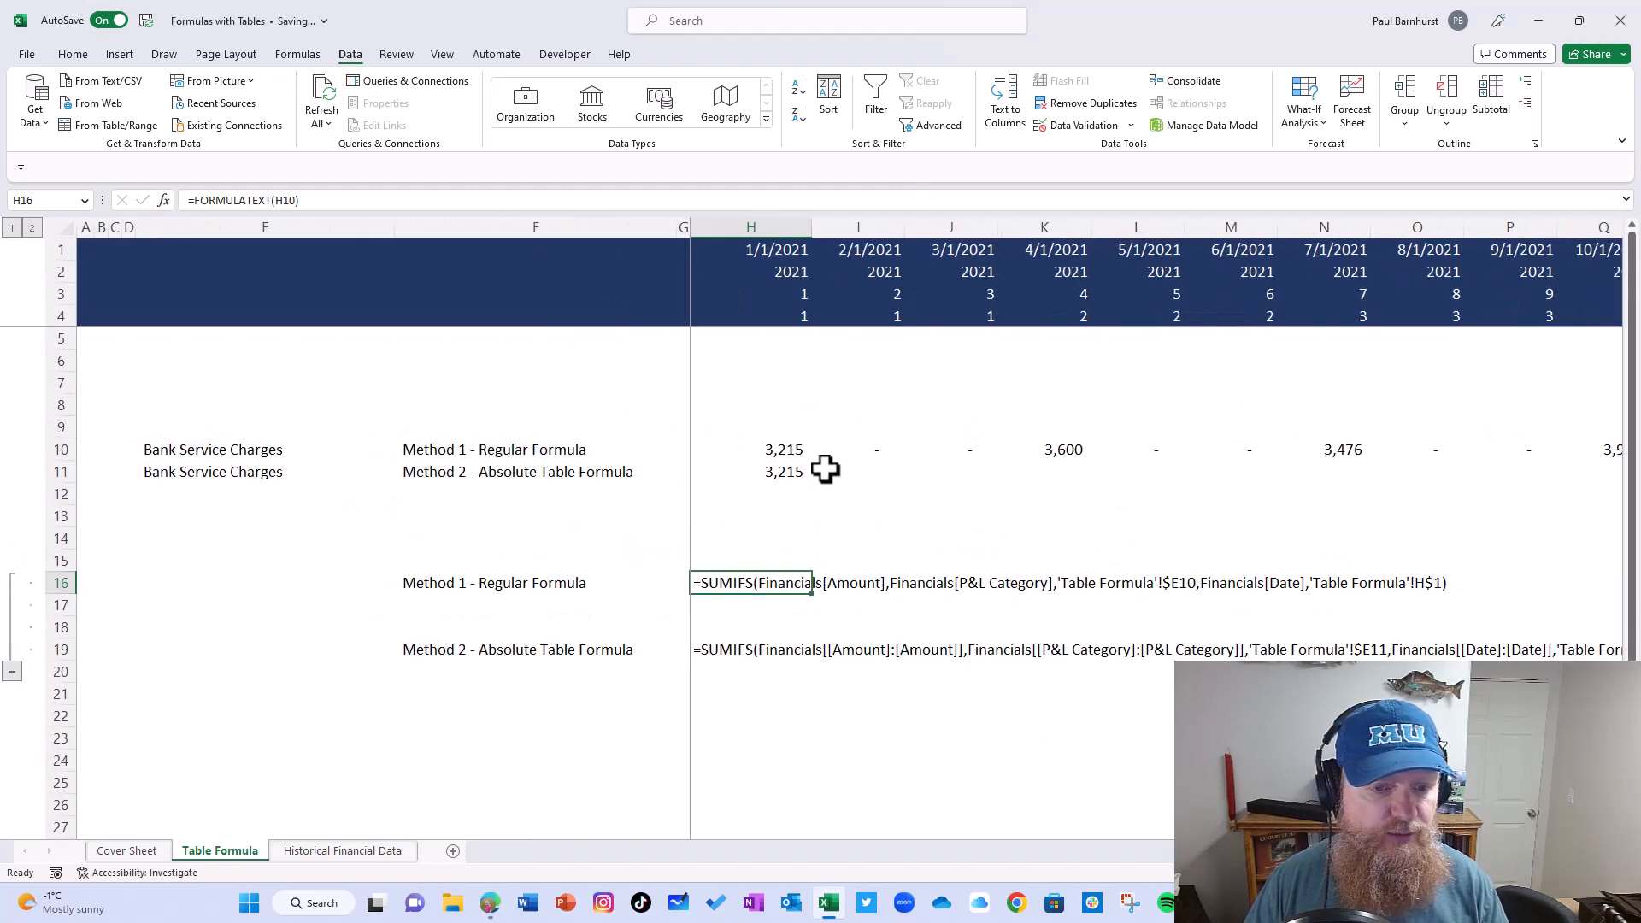
pyautogui.click(868, 451)
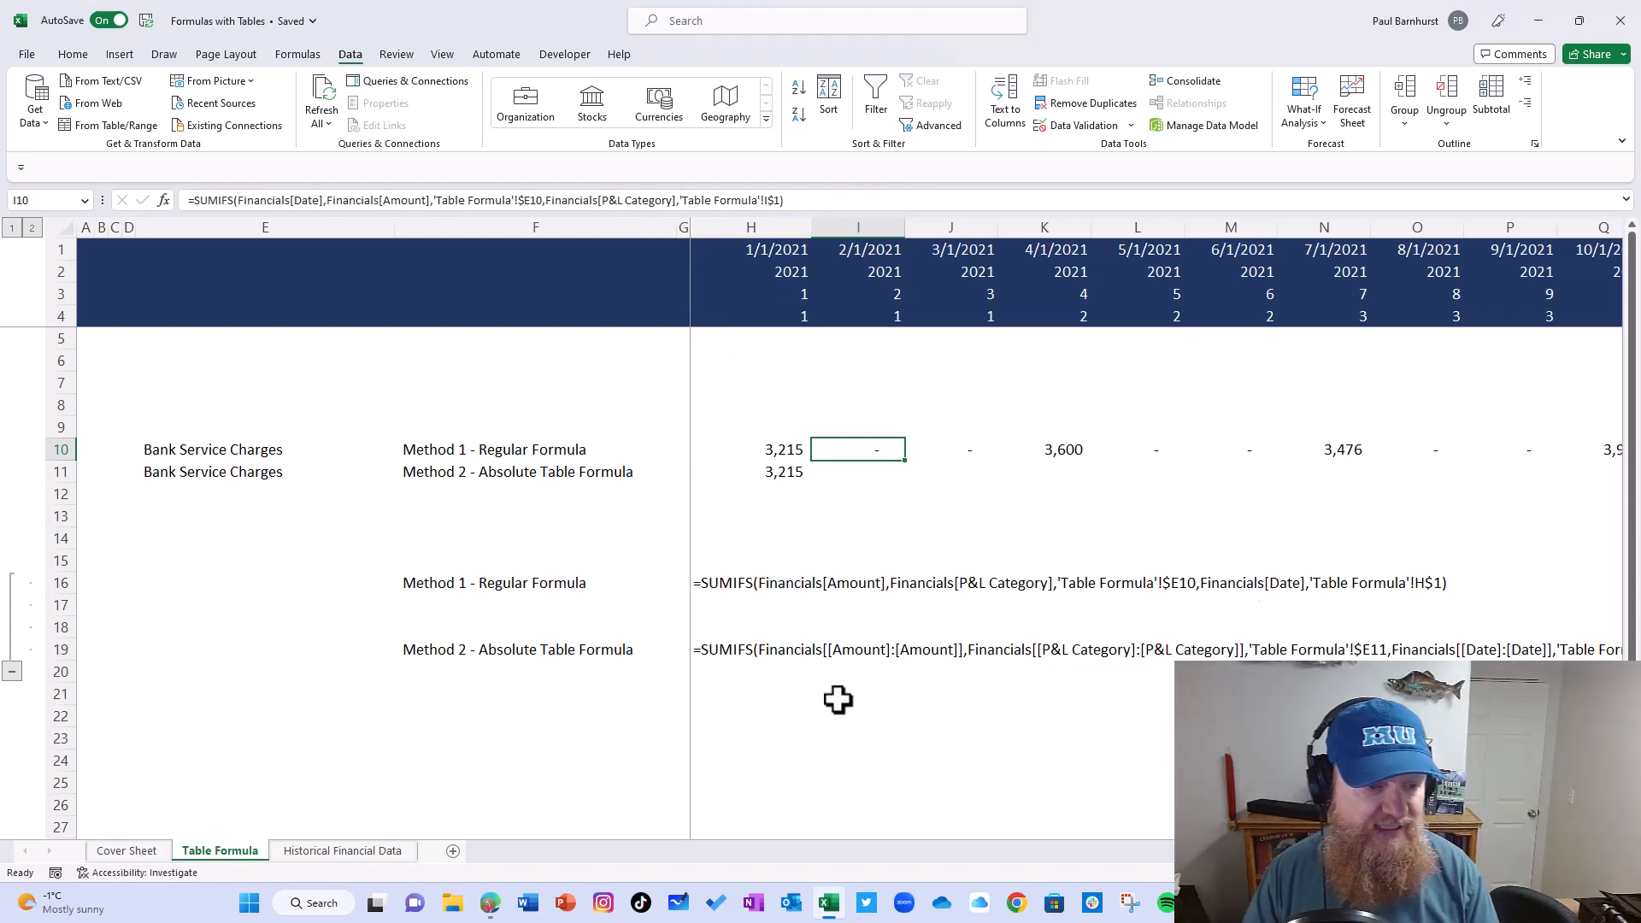
pyautogui.click(11, 674)
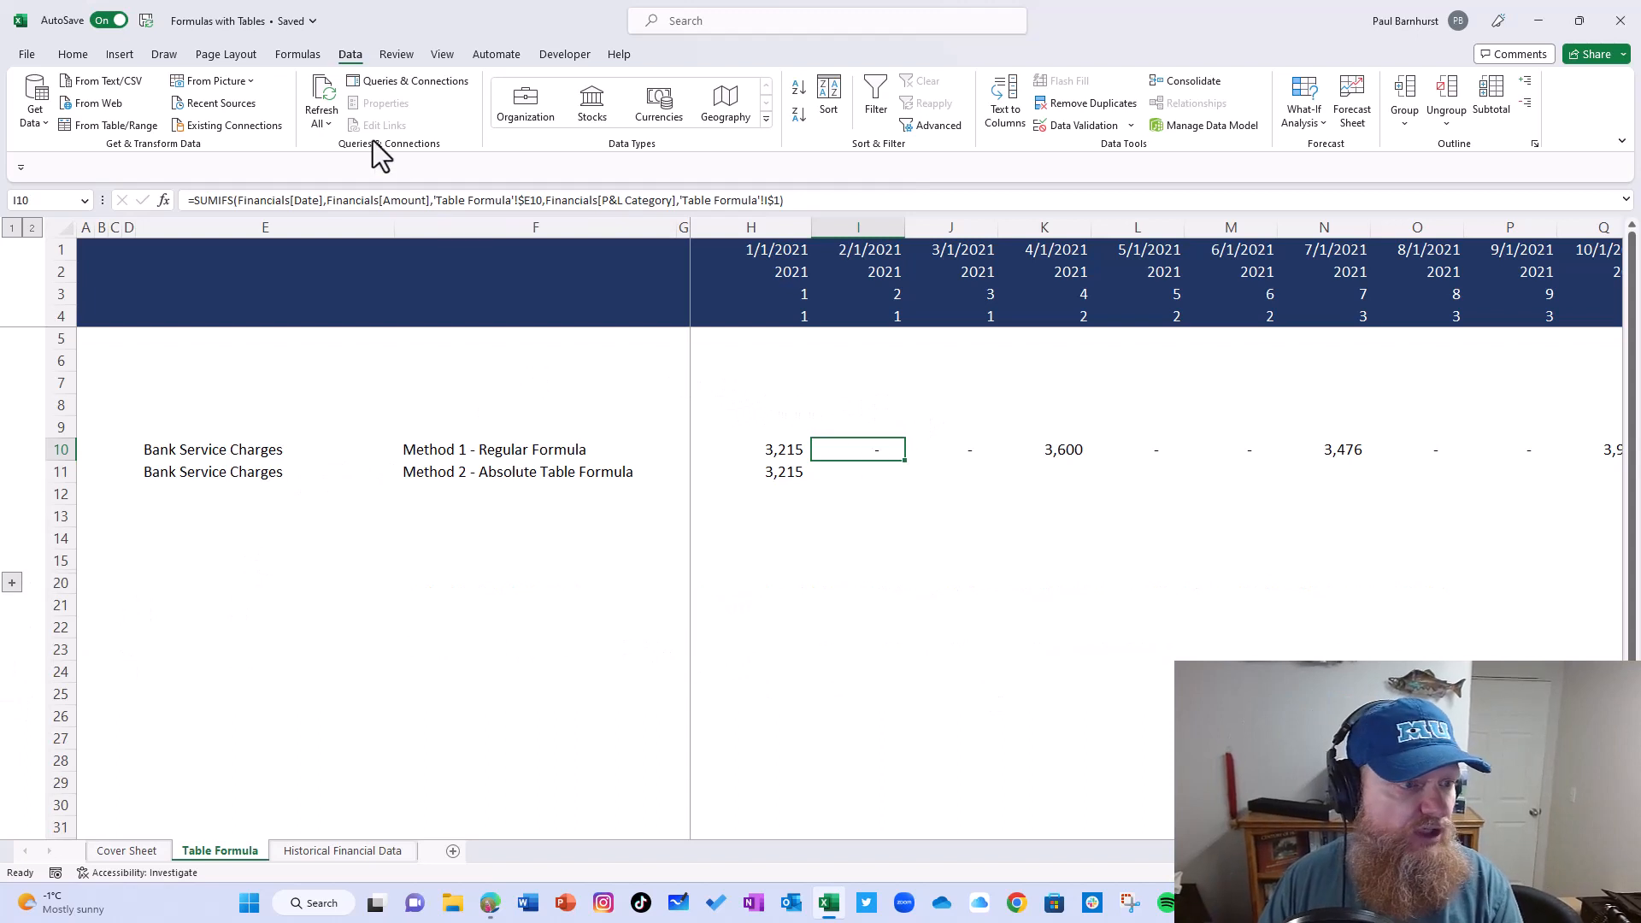
pyautogui.click(795, 448)
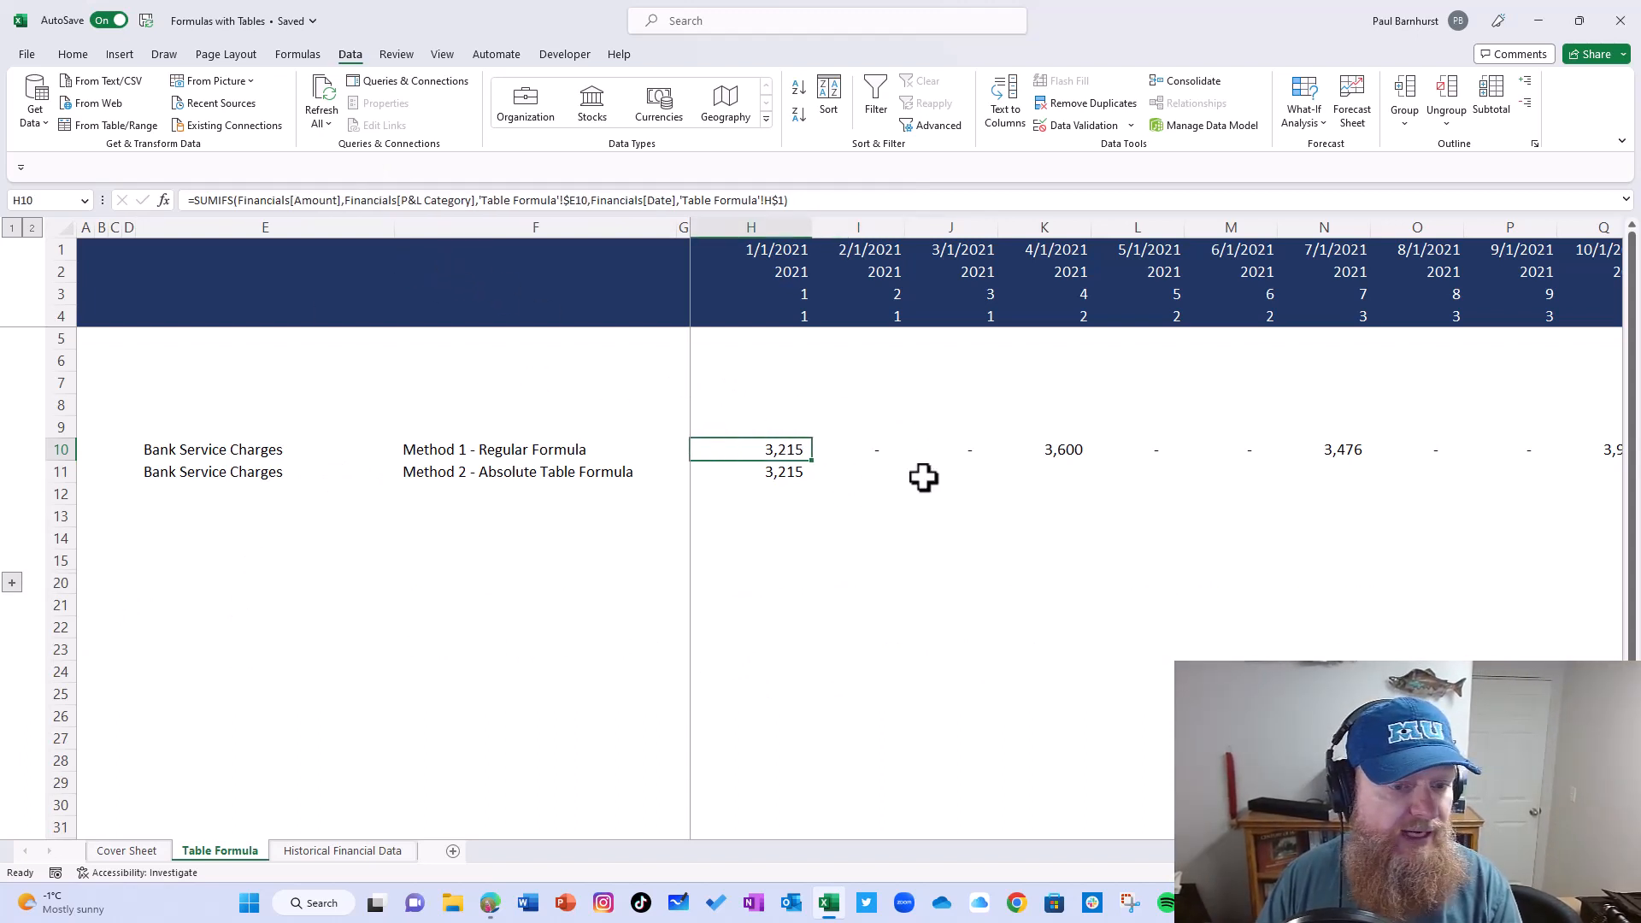
# Step: Check the Method 1 formulas in I10, J10 and K10, and compare K10 with the 4/1/2021 amount on the Historical Financial Data sheet
pyautogui.click(872, 450)
pyautogui.click(972, 448)
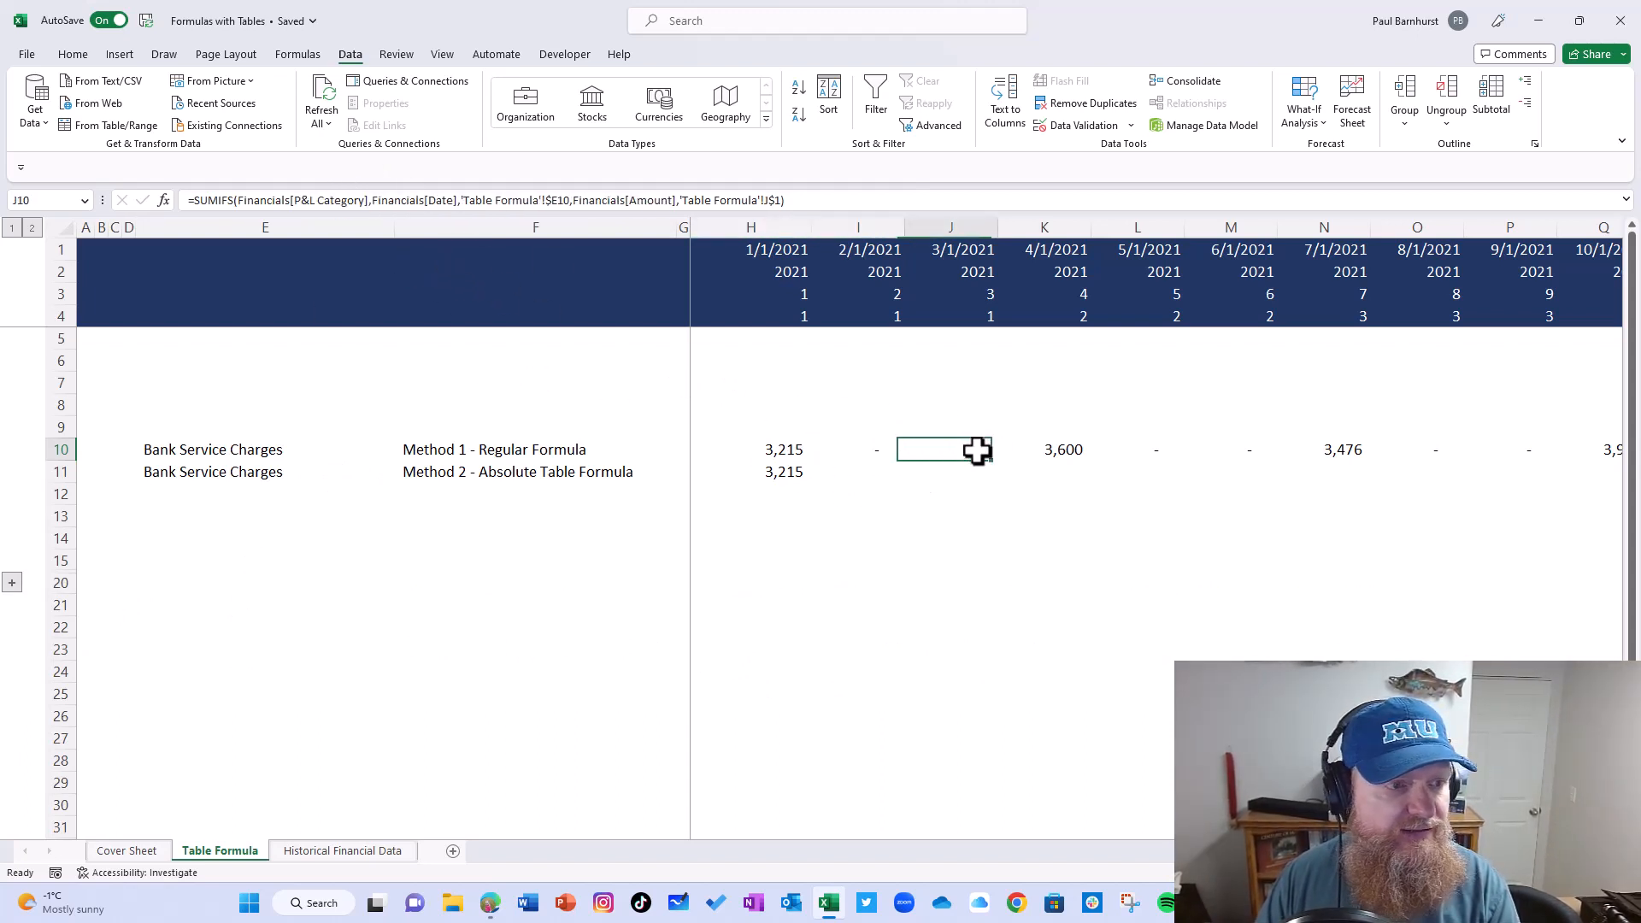
pyautogui.click(1060, 446)
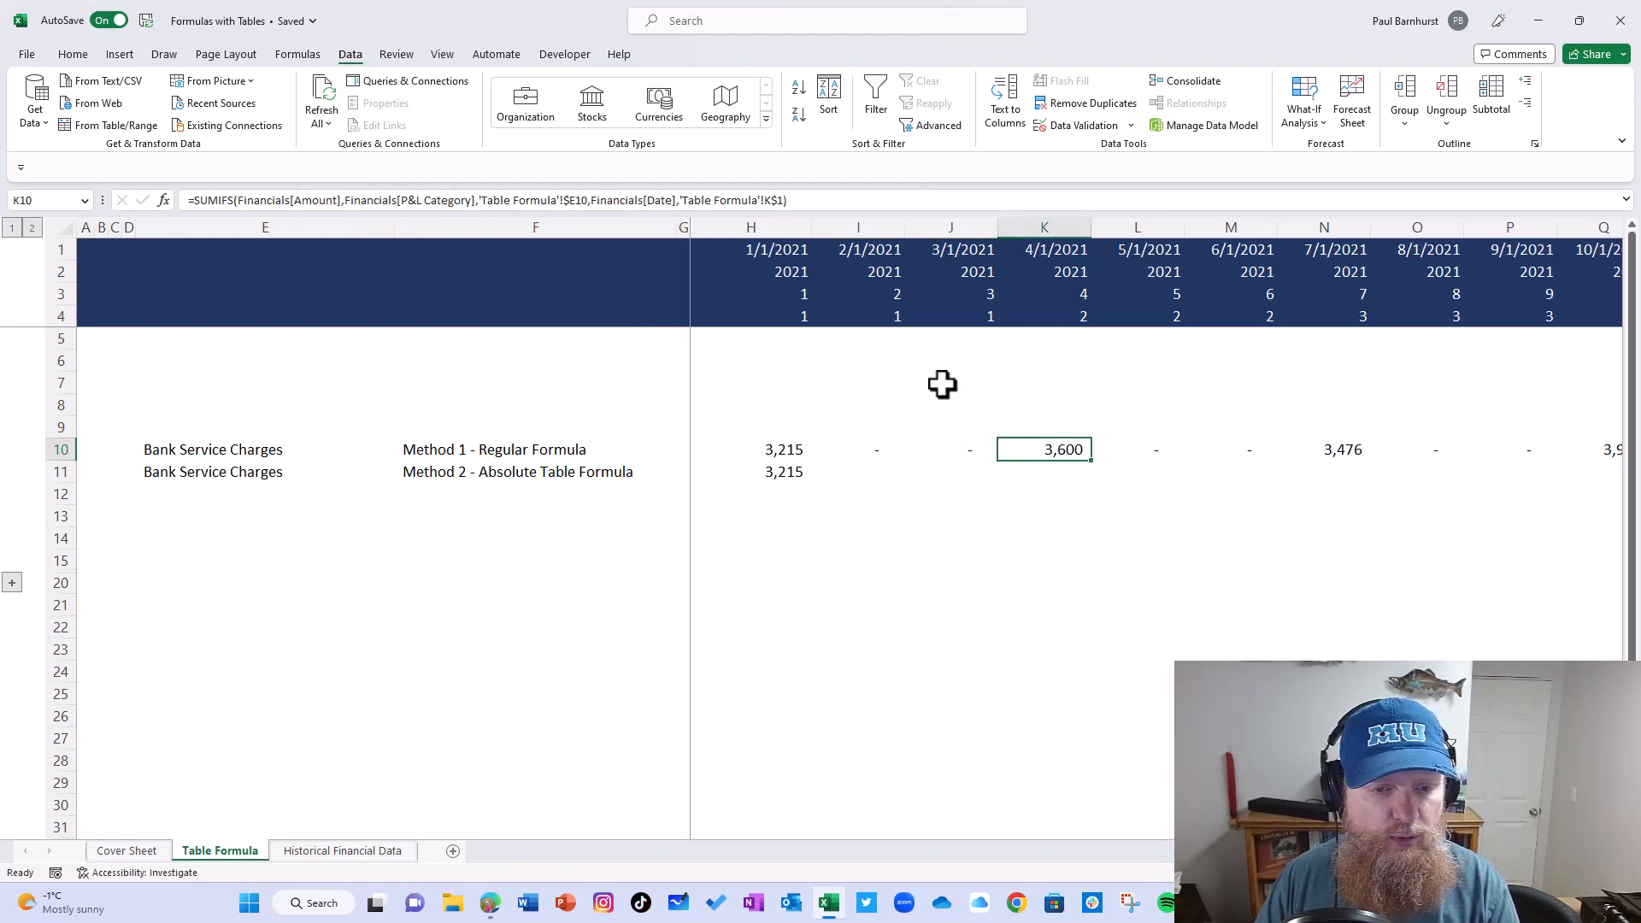
pyautogui.click(350, 851)
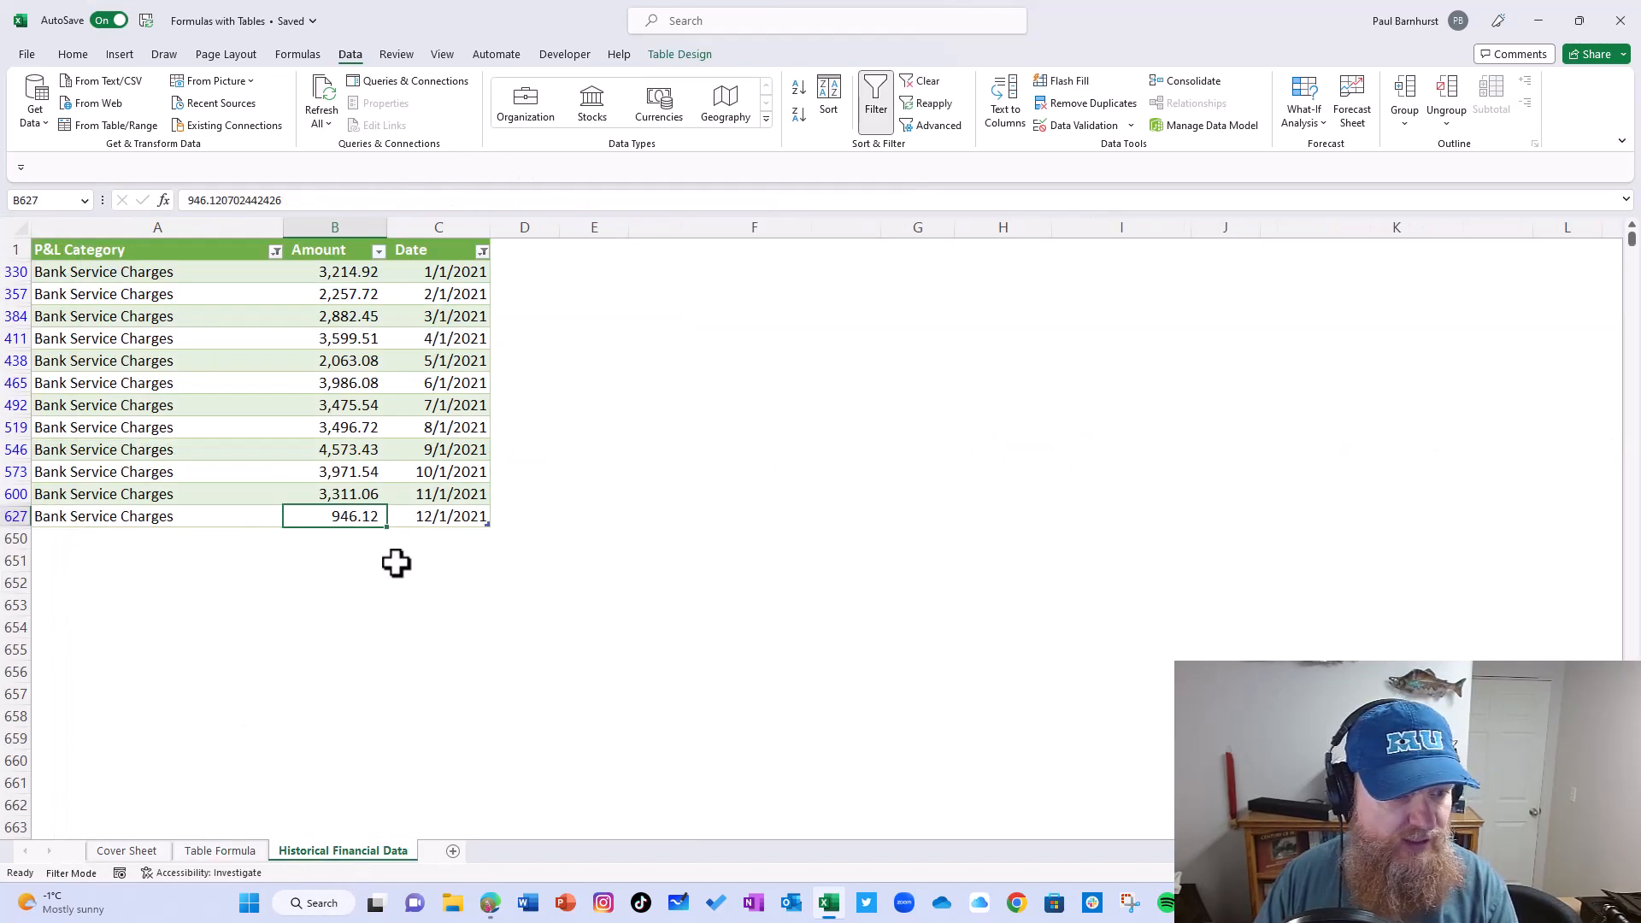
pyautogui.click(359, 333)
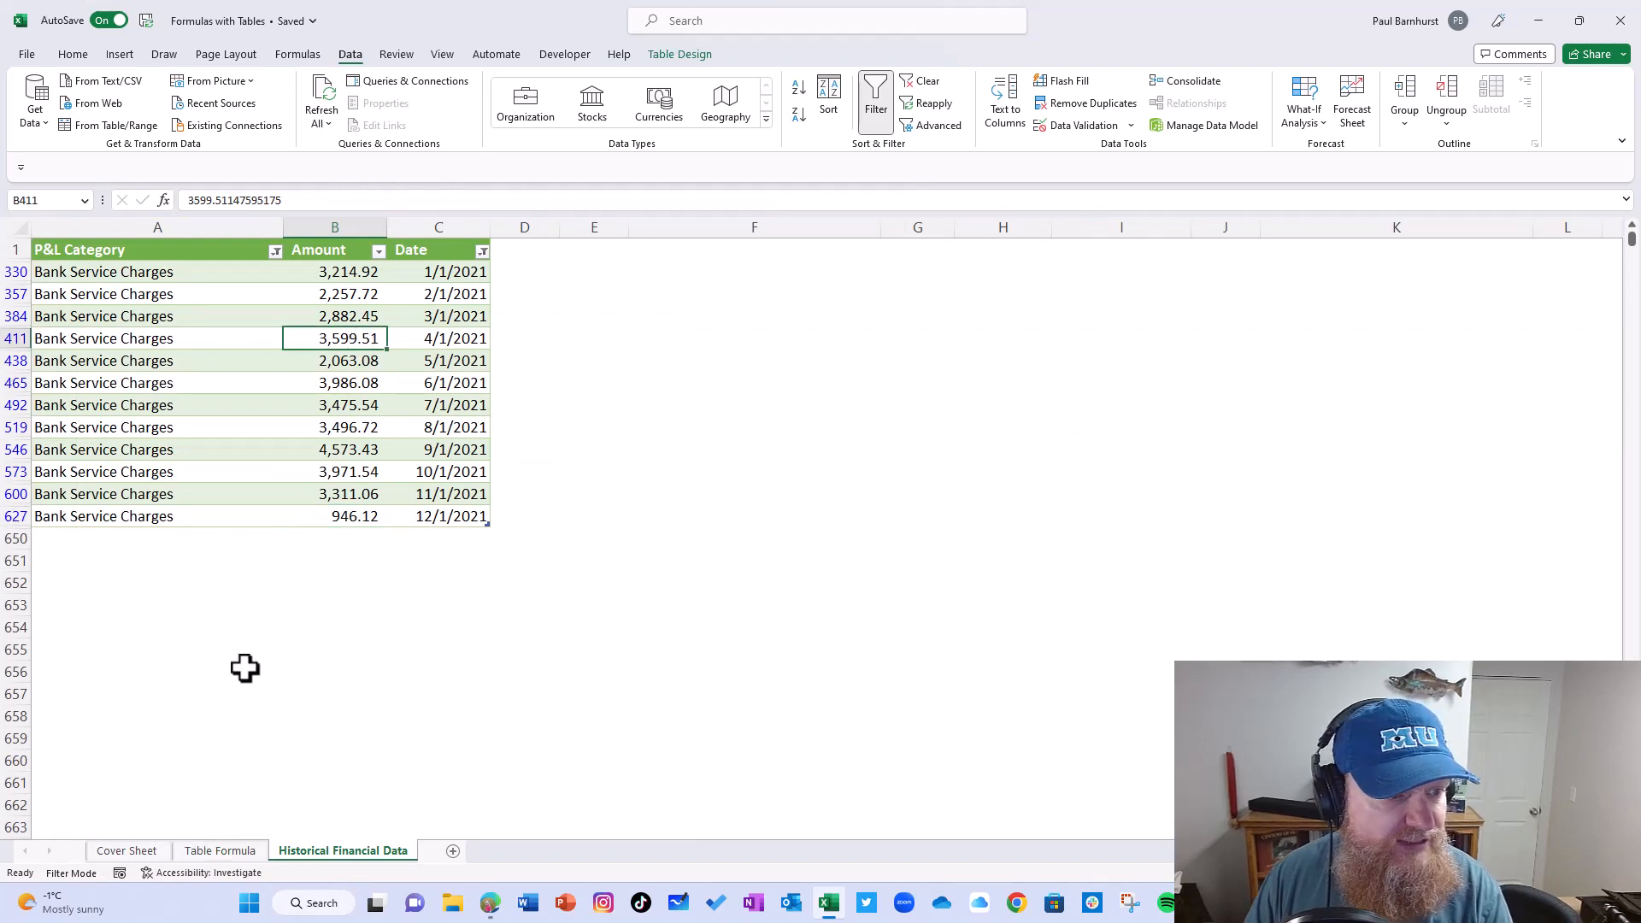
# Step: Examine the order of the P&L Category, Amount and Date columns in the historical data table
pyautogui.click(143, 249)
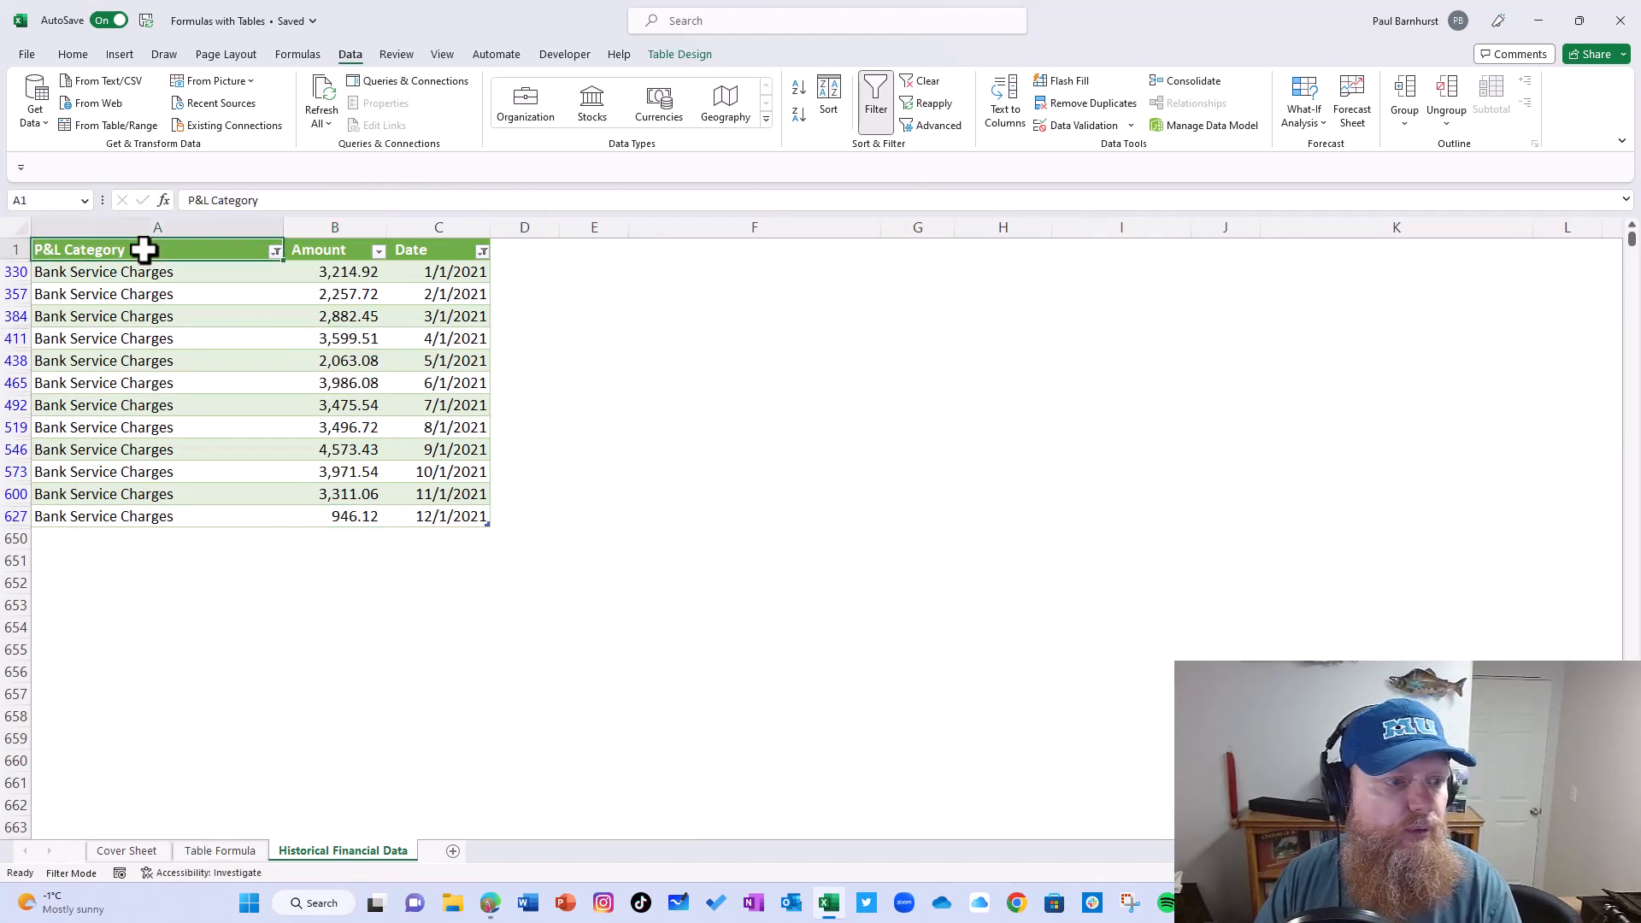
pyautogui.click(342, 249)
pyautogui.click(451, 249)
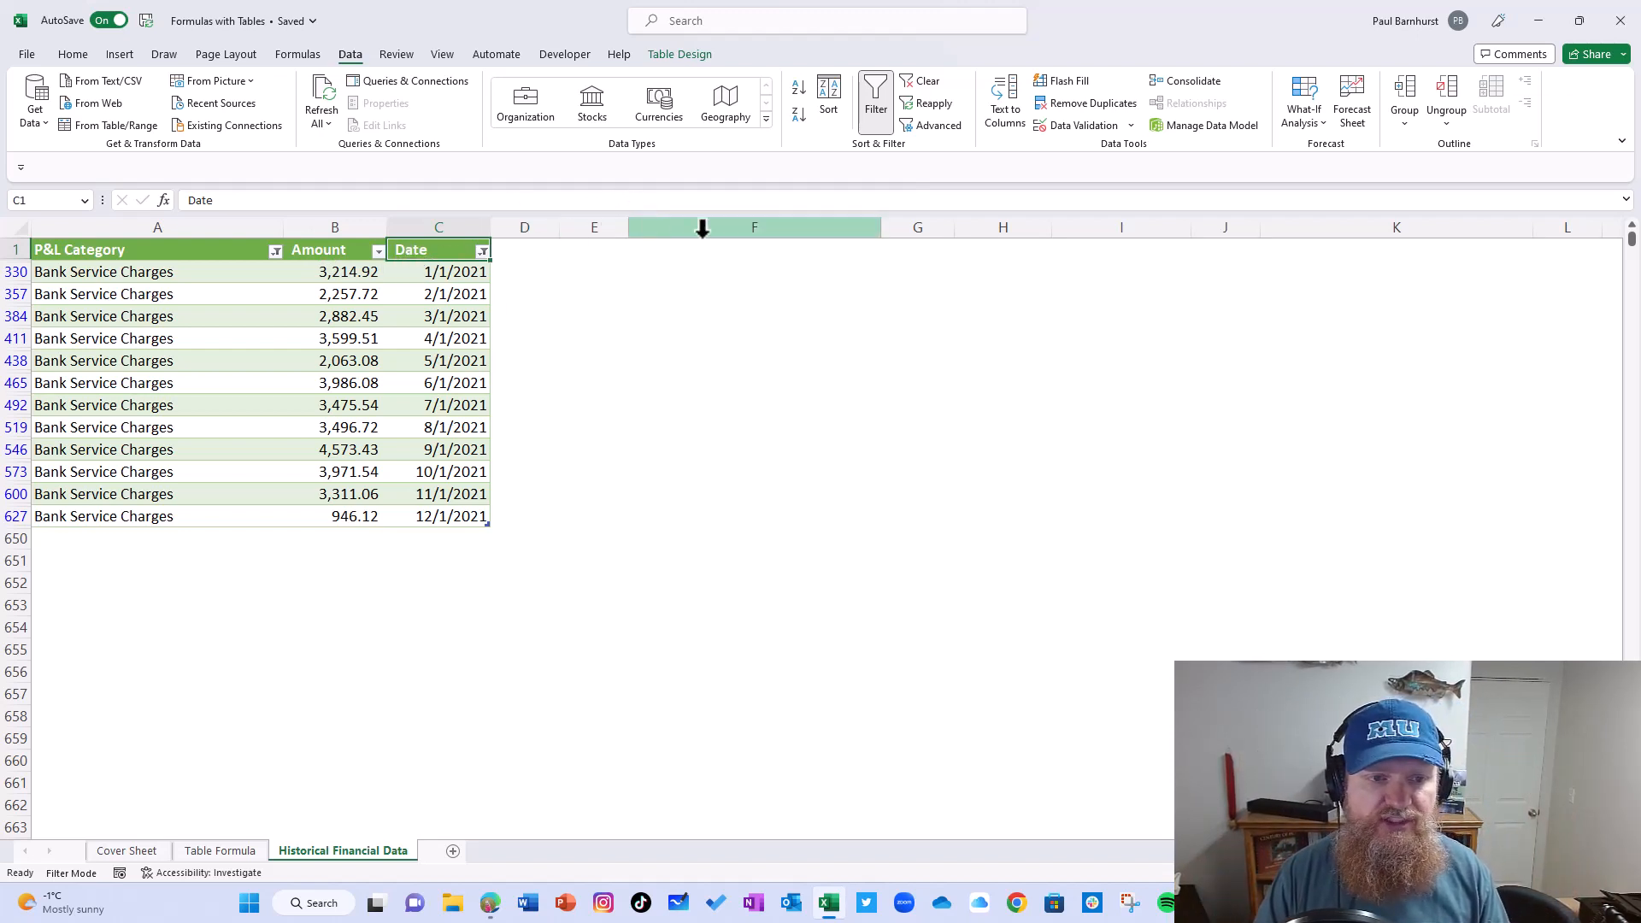
pyautogui.click(326, 249)
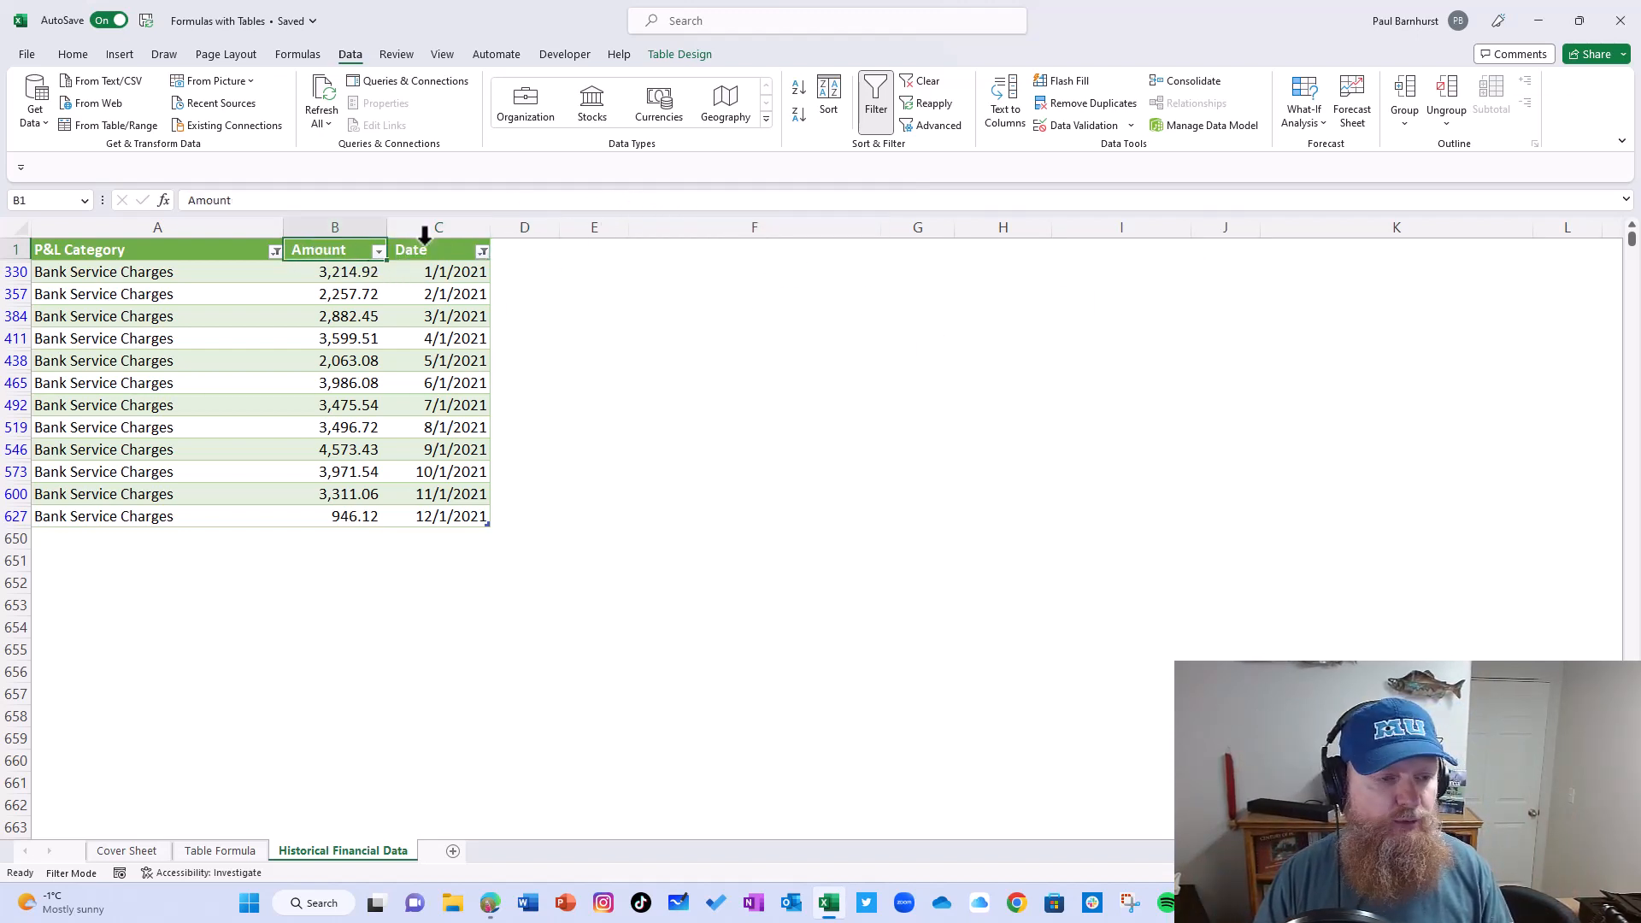
pyautogui.click(135, 248)
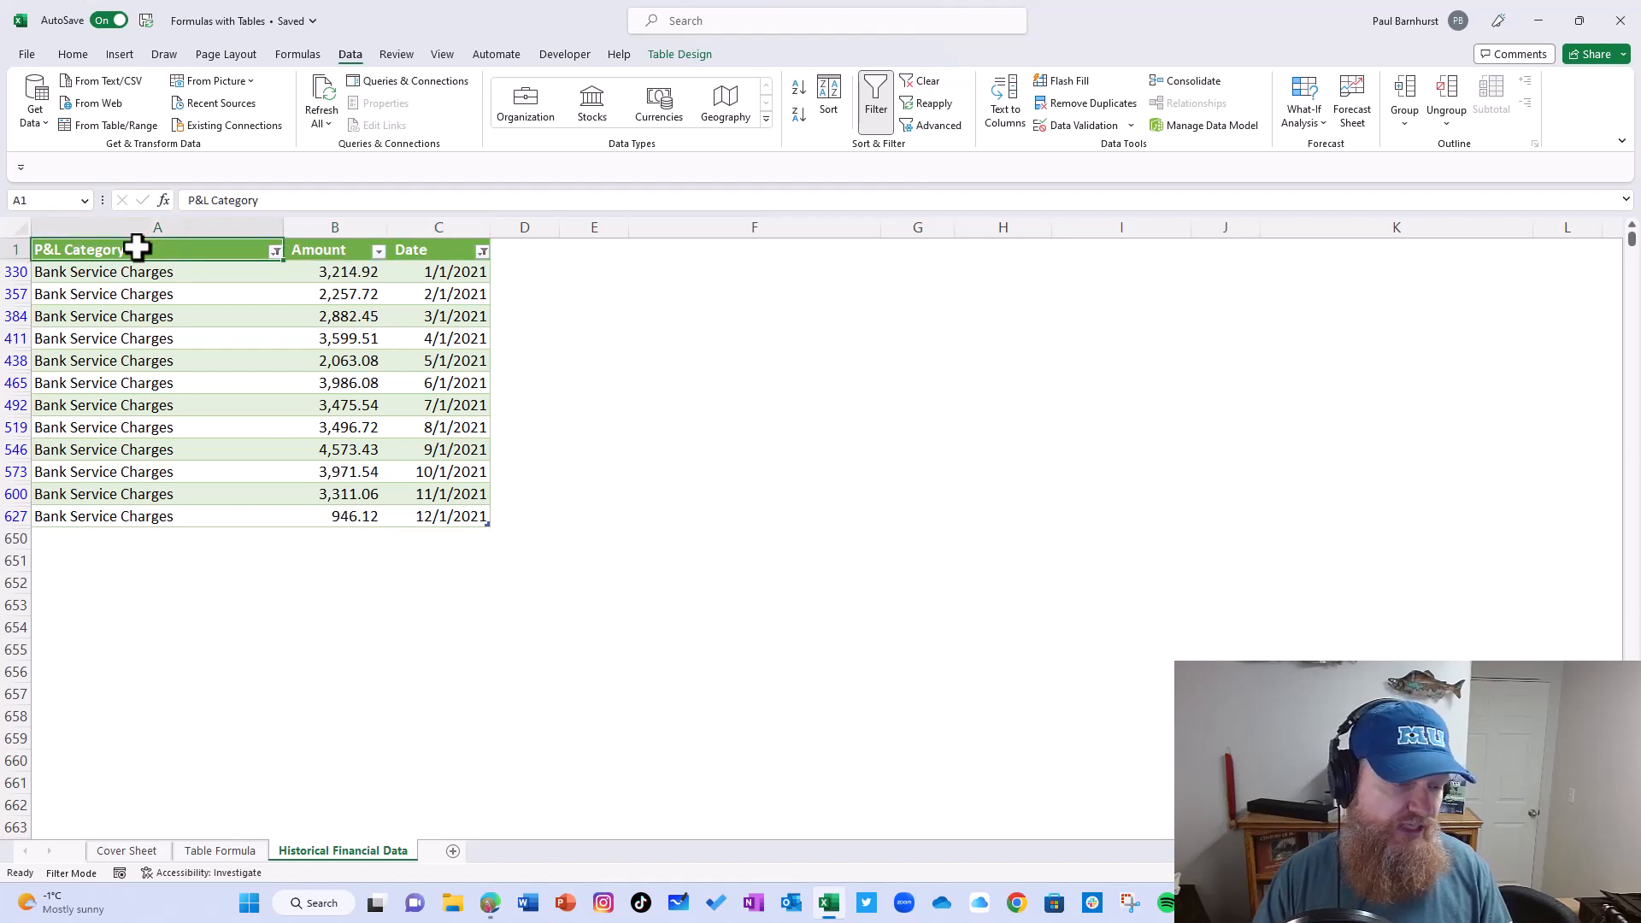
pyautogui.click(346, 249)
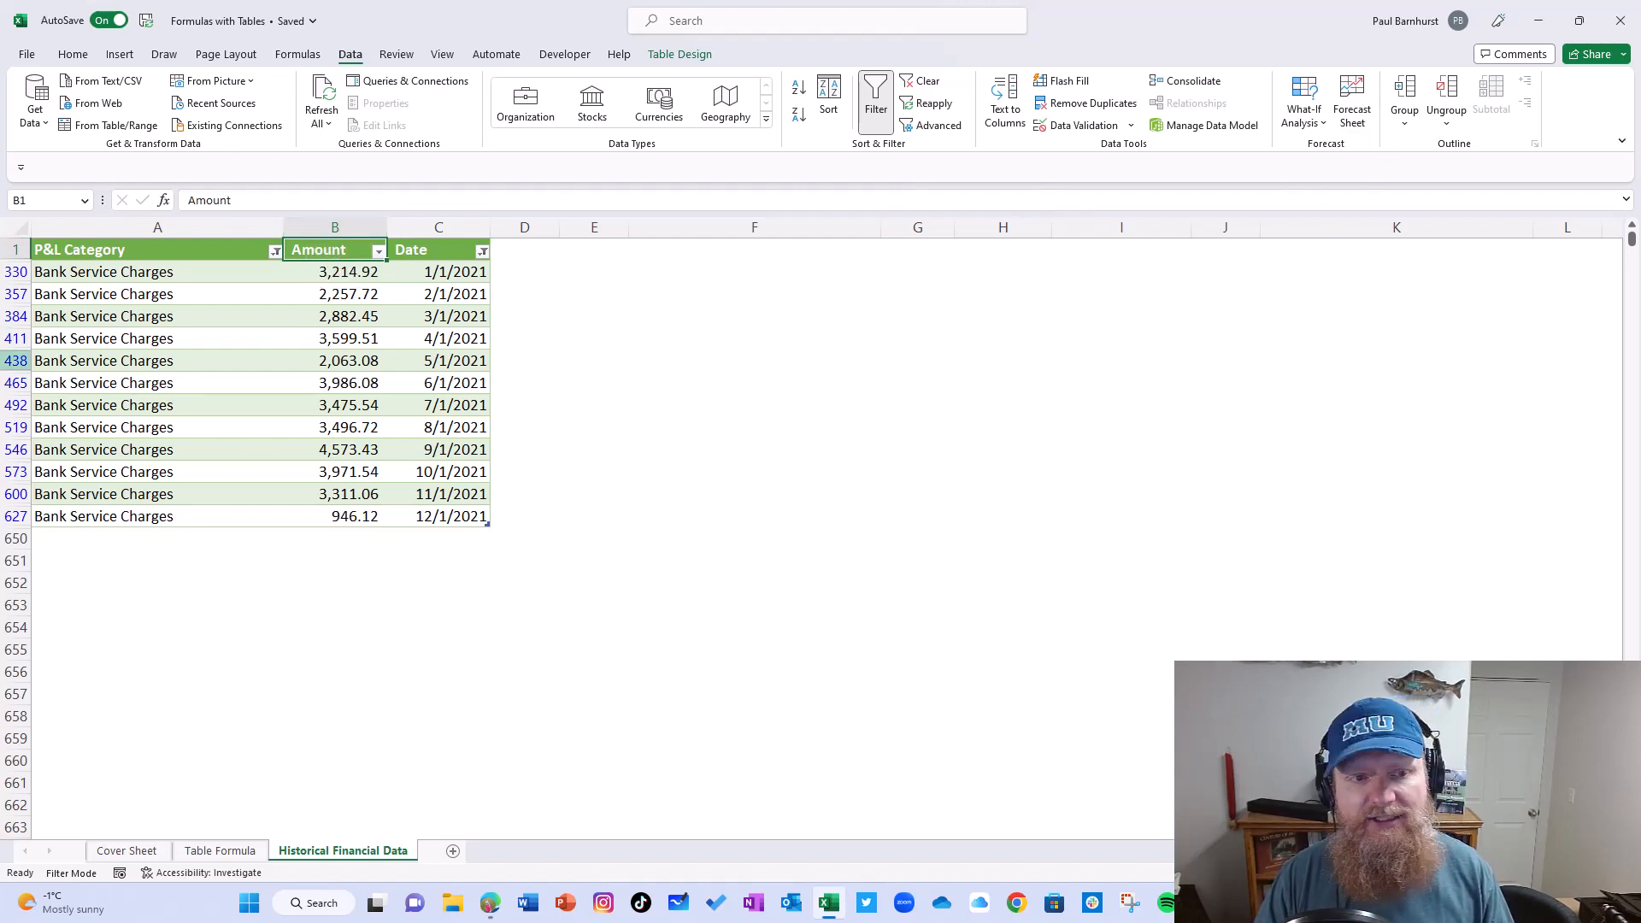
# Step: AutoFill the Method 1 formula from H10 through S10 on the Table Formula sheet and check the formula in R10
pyautogui.click(219, 851)
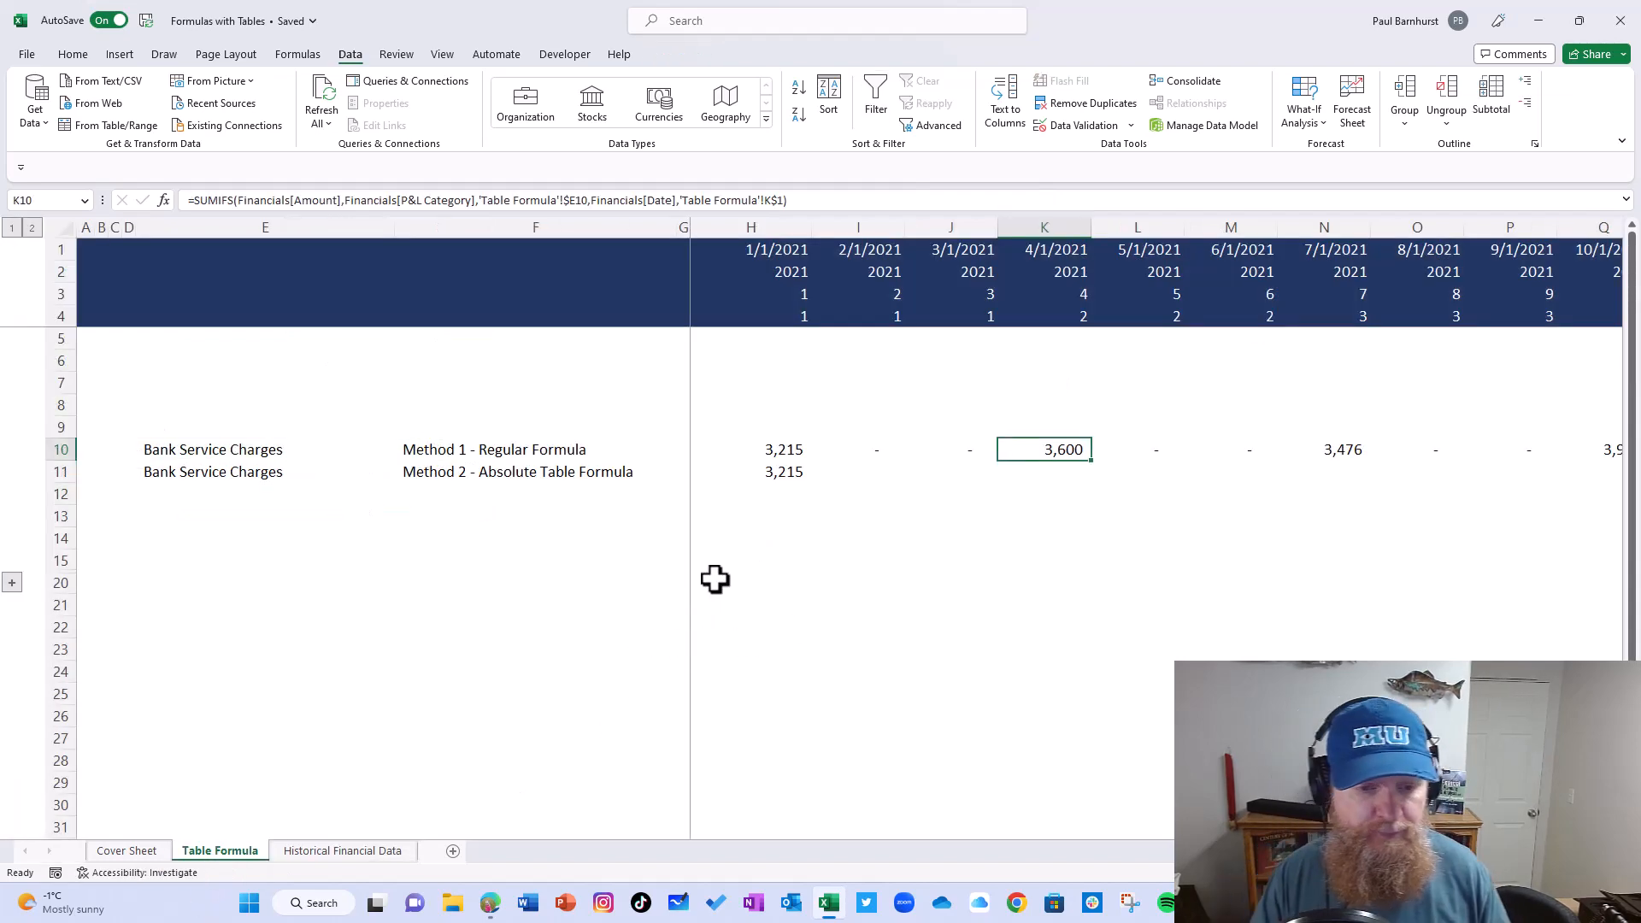
pyautogui.click(862, 448)
pyautogui.click(789, 458)
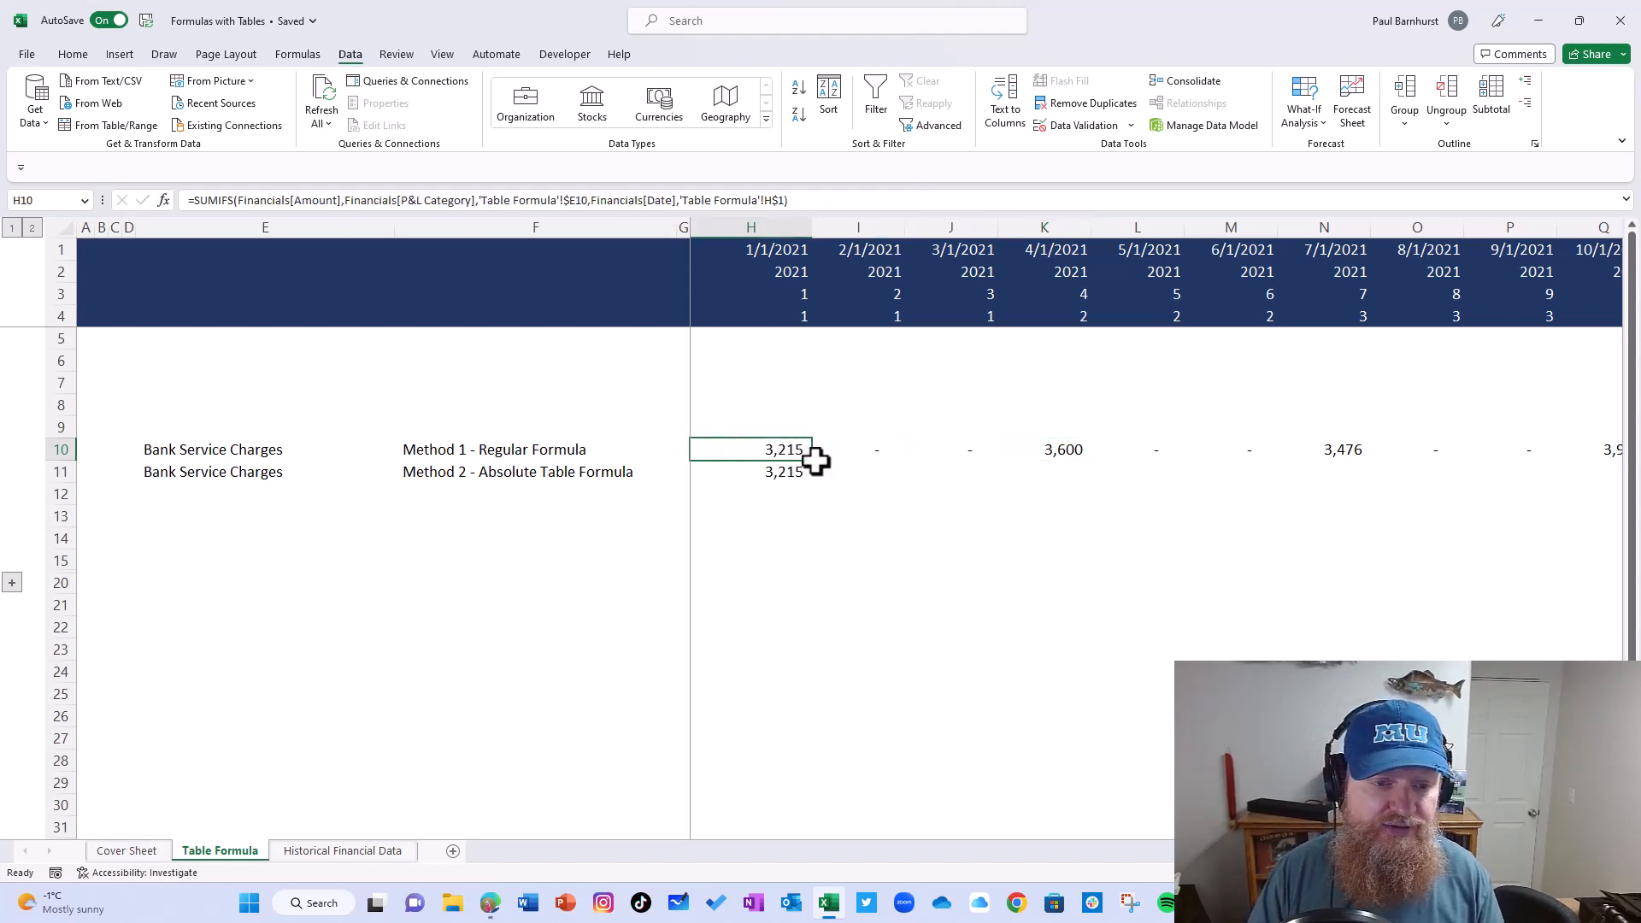
pyautogui.click(814, 462)
pyautogui.click(795, 448)
pyautogui.moveTo(810, 459); pyautogui.dragTo(1498, 488)
pyautogui.moveTo(1289, 494); pyautogui.dragTo(1269, 524)
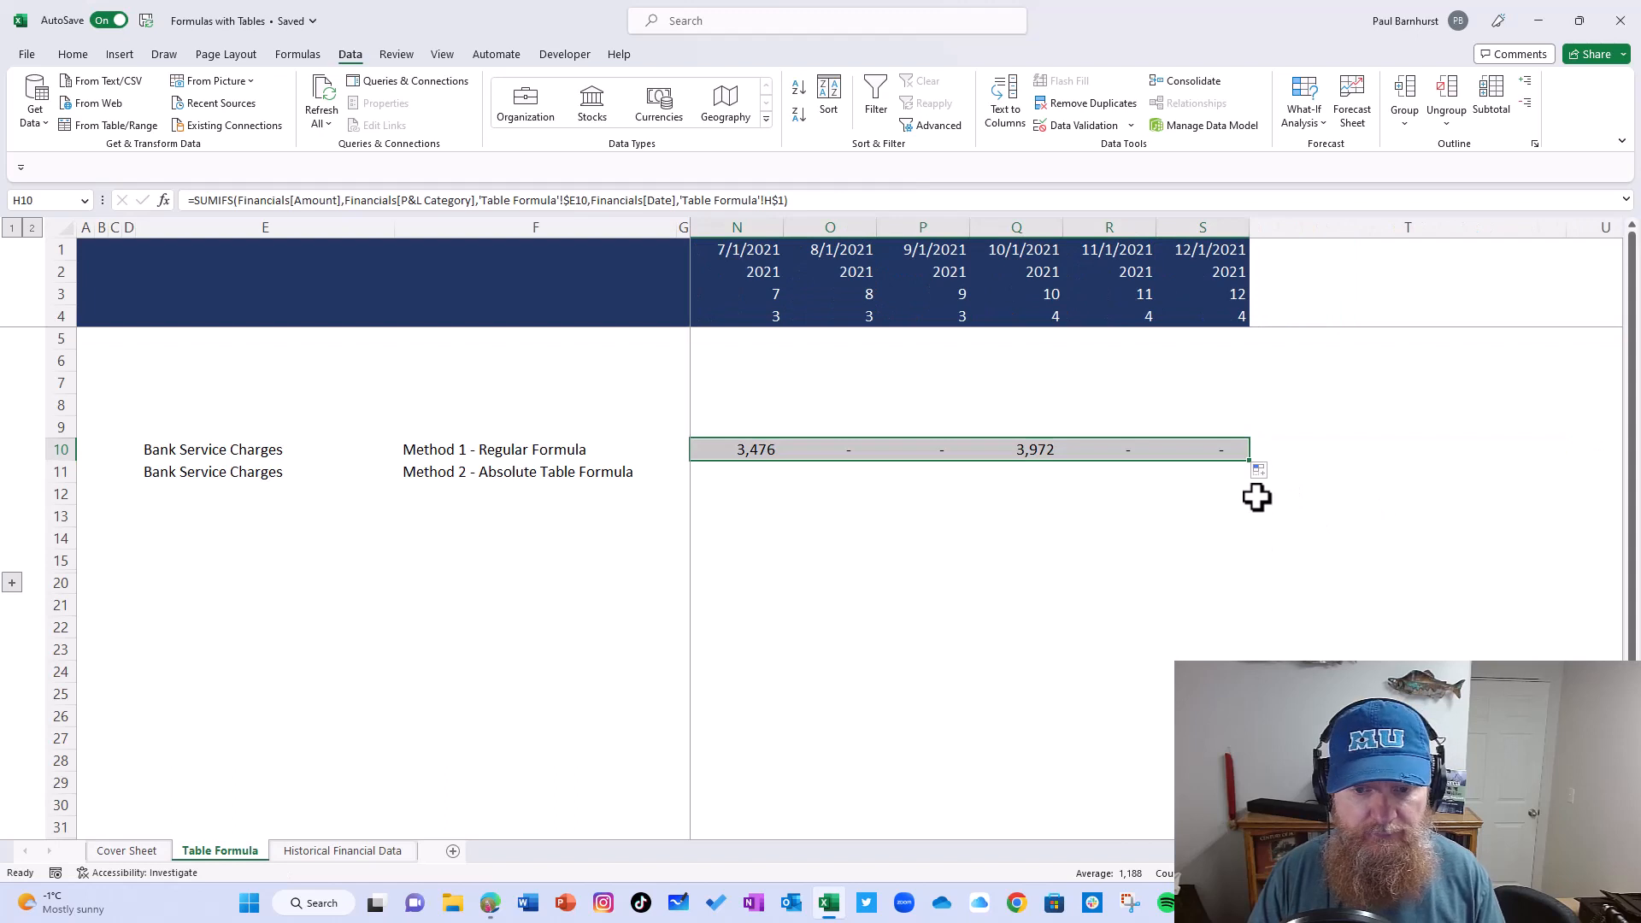
pyautogui.click(1226, 448)
pyautogui.press('Left')
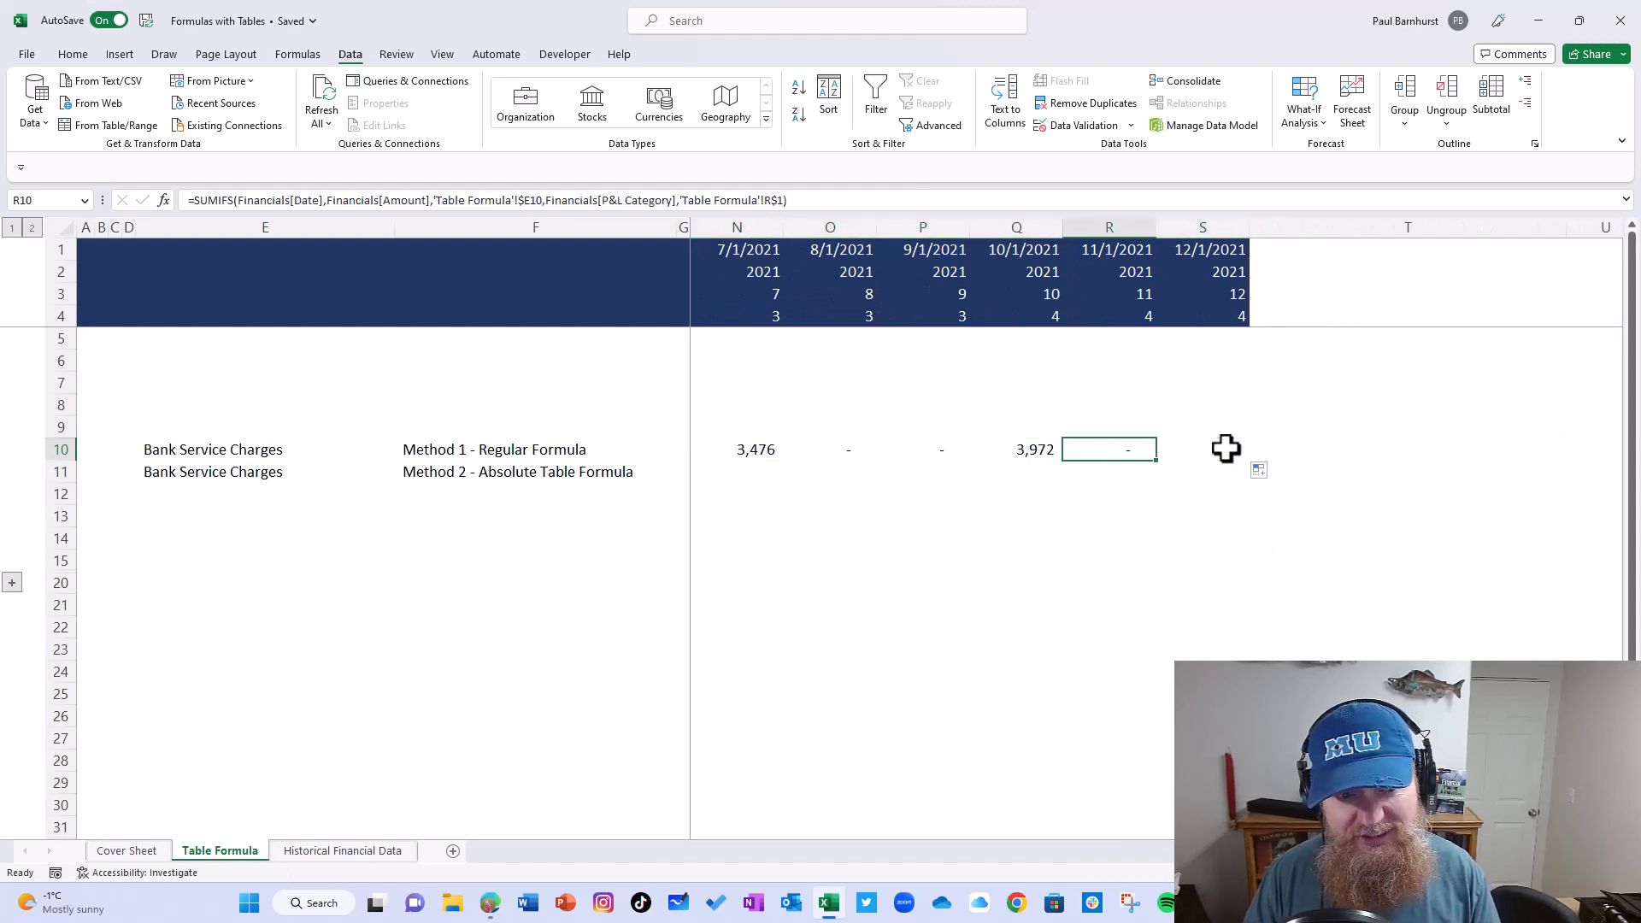
pyautogui.press('Home')
pyautogui.press('Right')
pyautogui.press('Right')
pyautogui.press('Right')
pyautogui.press('Right')
pyautogui.press('Right')
pyautogui.press('Right')
pyautogui.press('Right')
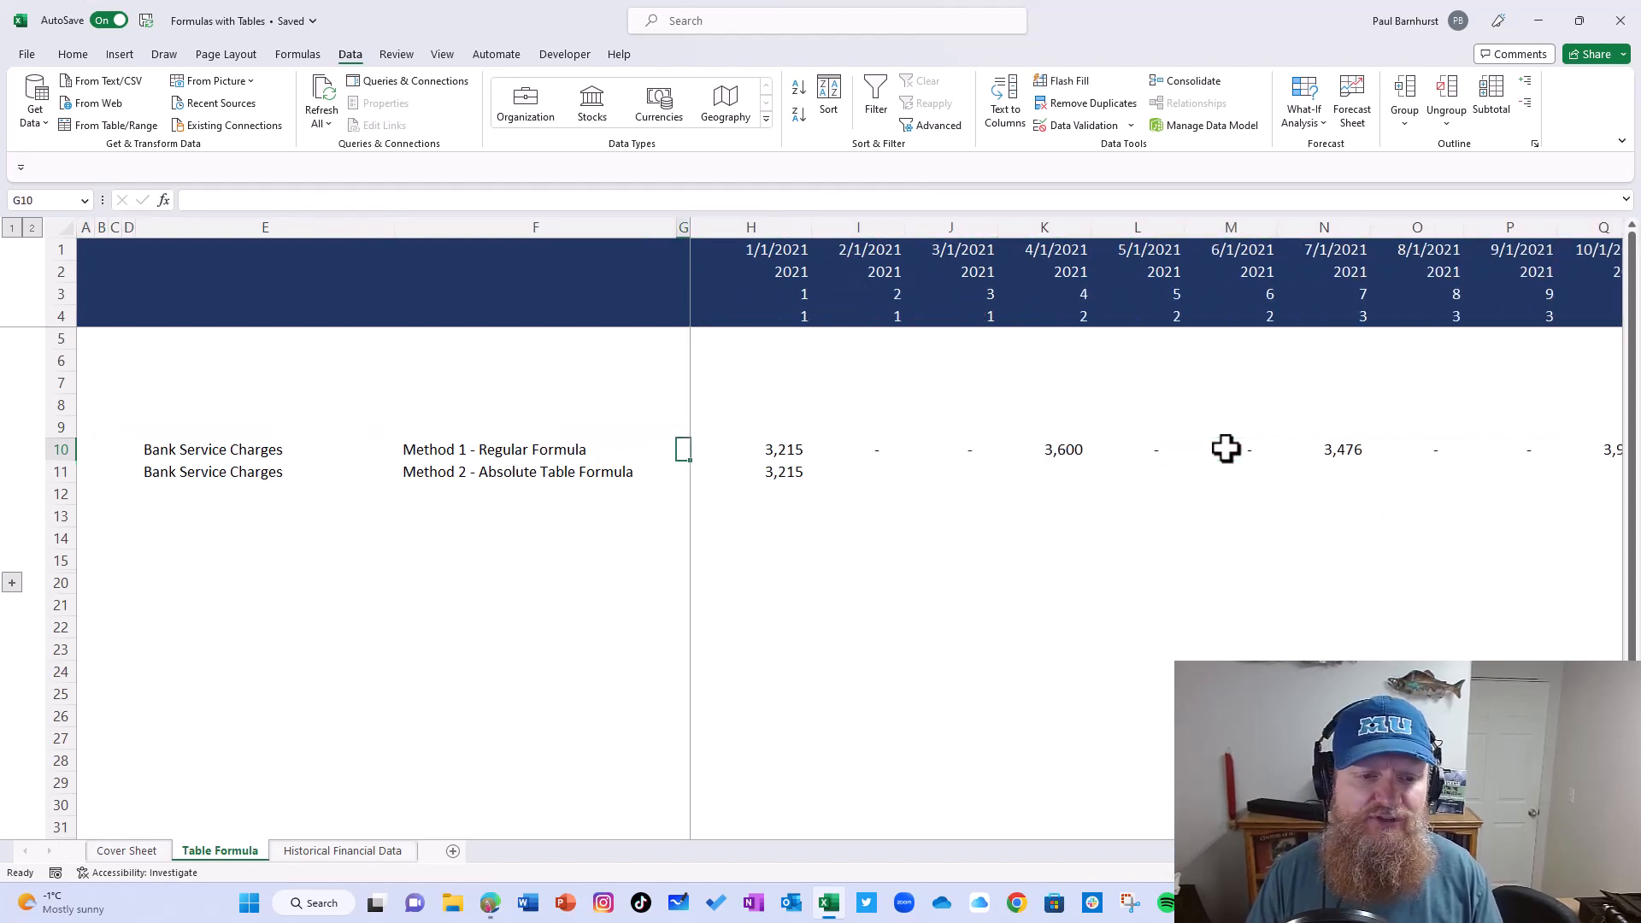
pyautogui.press('Down')
pyautogui.press('Down')
pyautogui.press('Down')
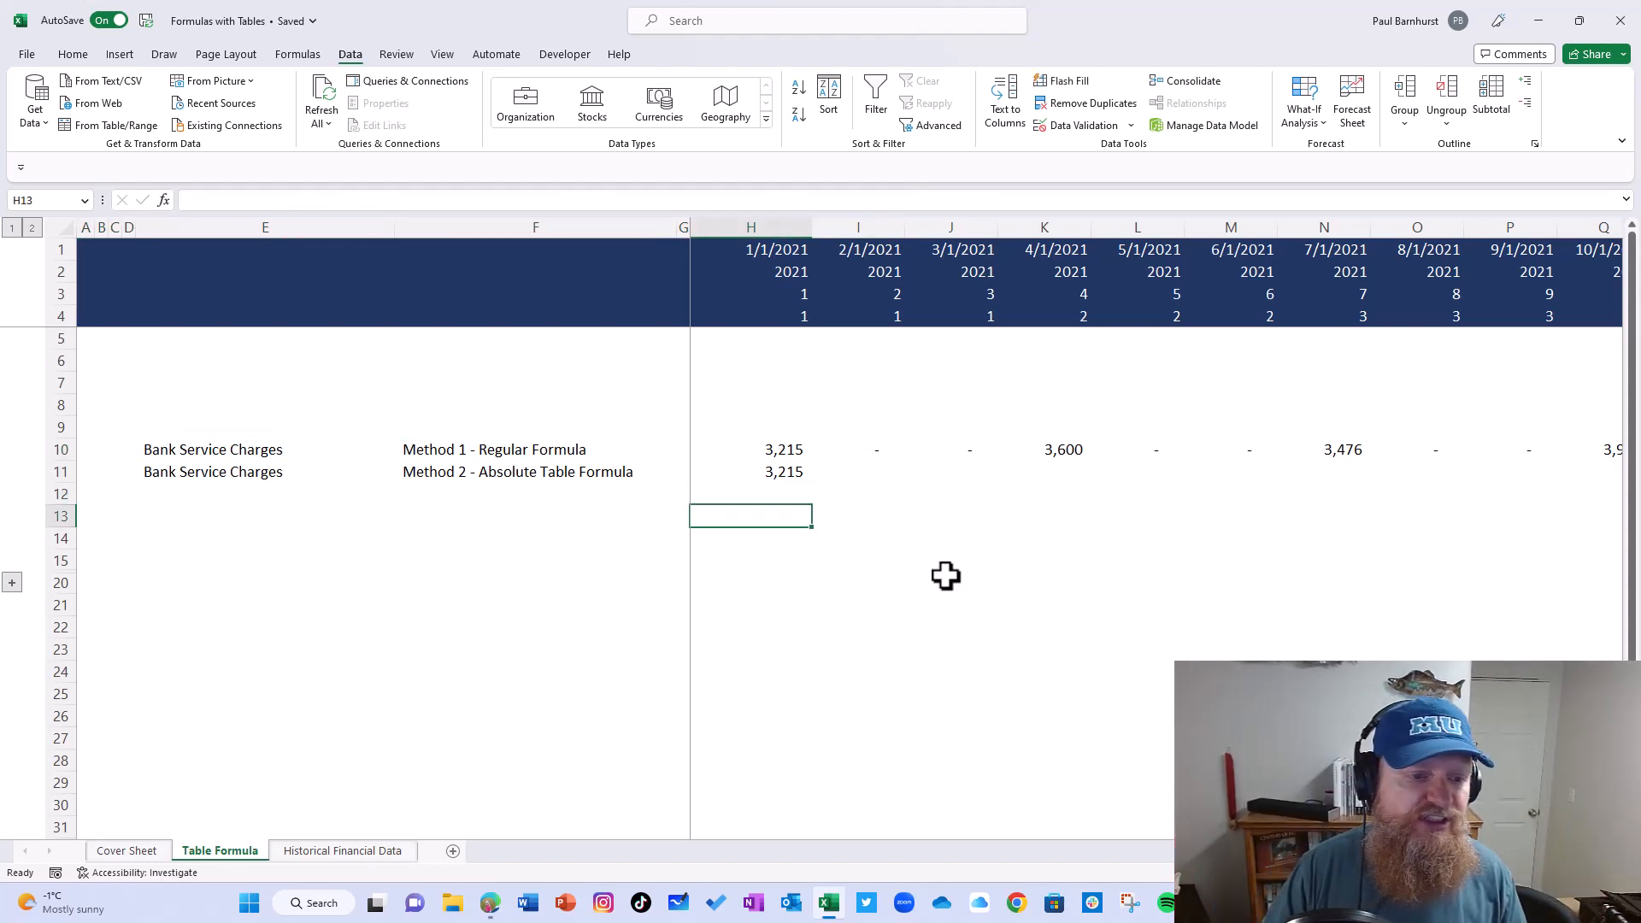
# Step: AutoFill the Method 2 absolute table formula from H11 through S11
pyautogui.click(780, 473)
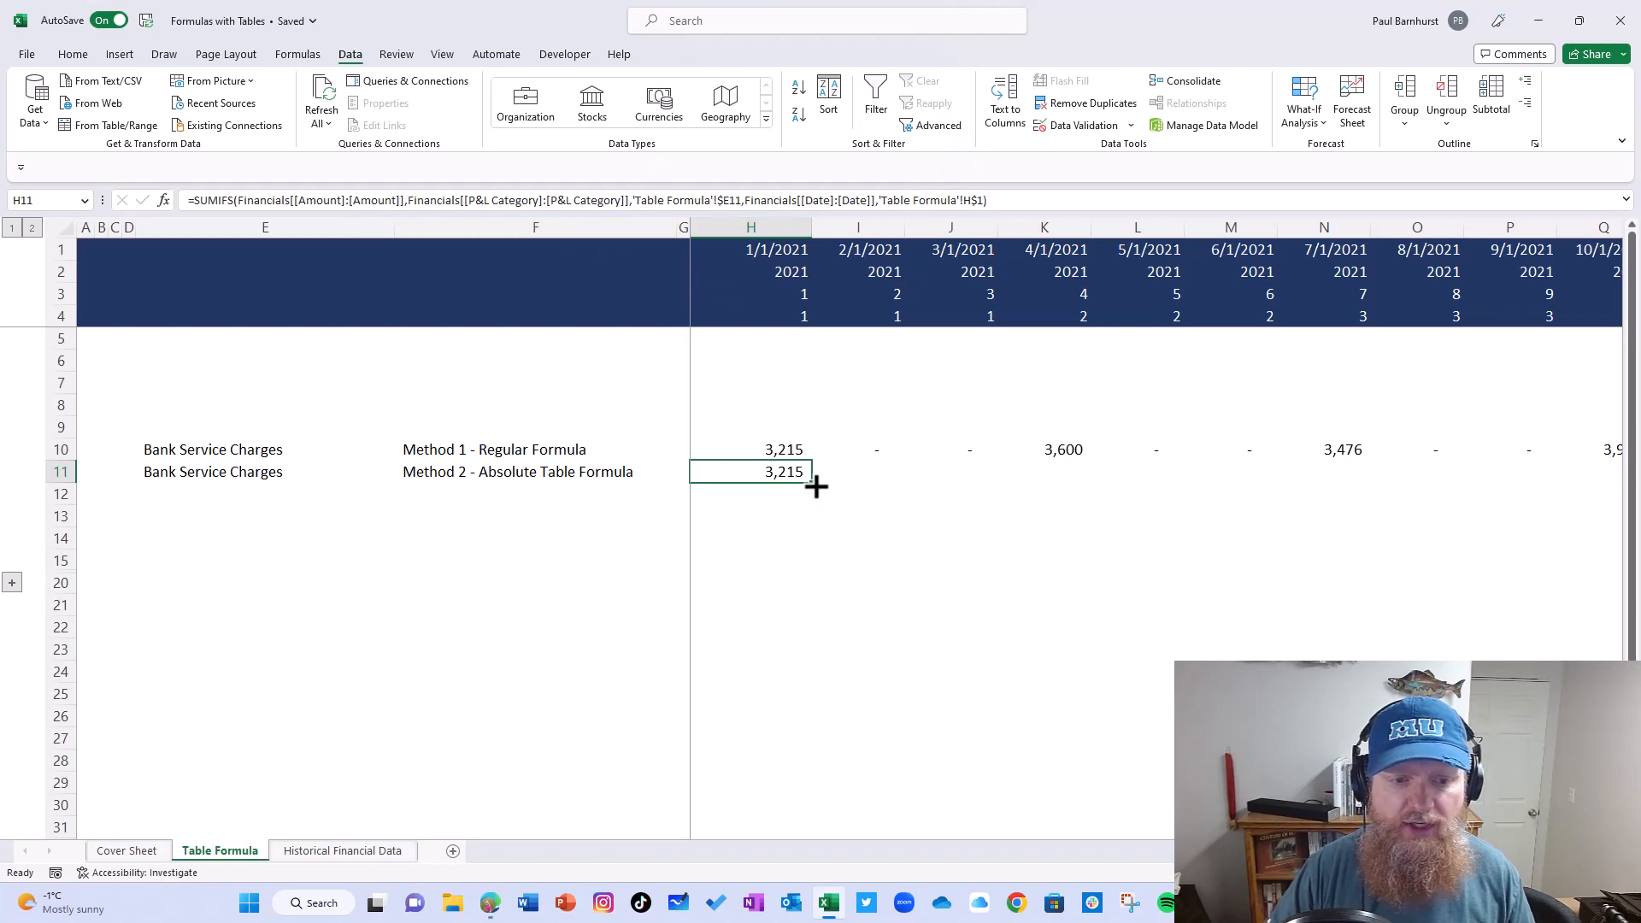
pyautogui.moveTo(815, 486); pyautogui.dragTo(1235, 491)
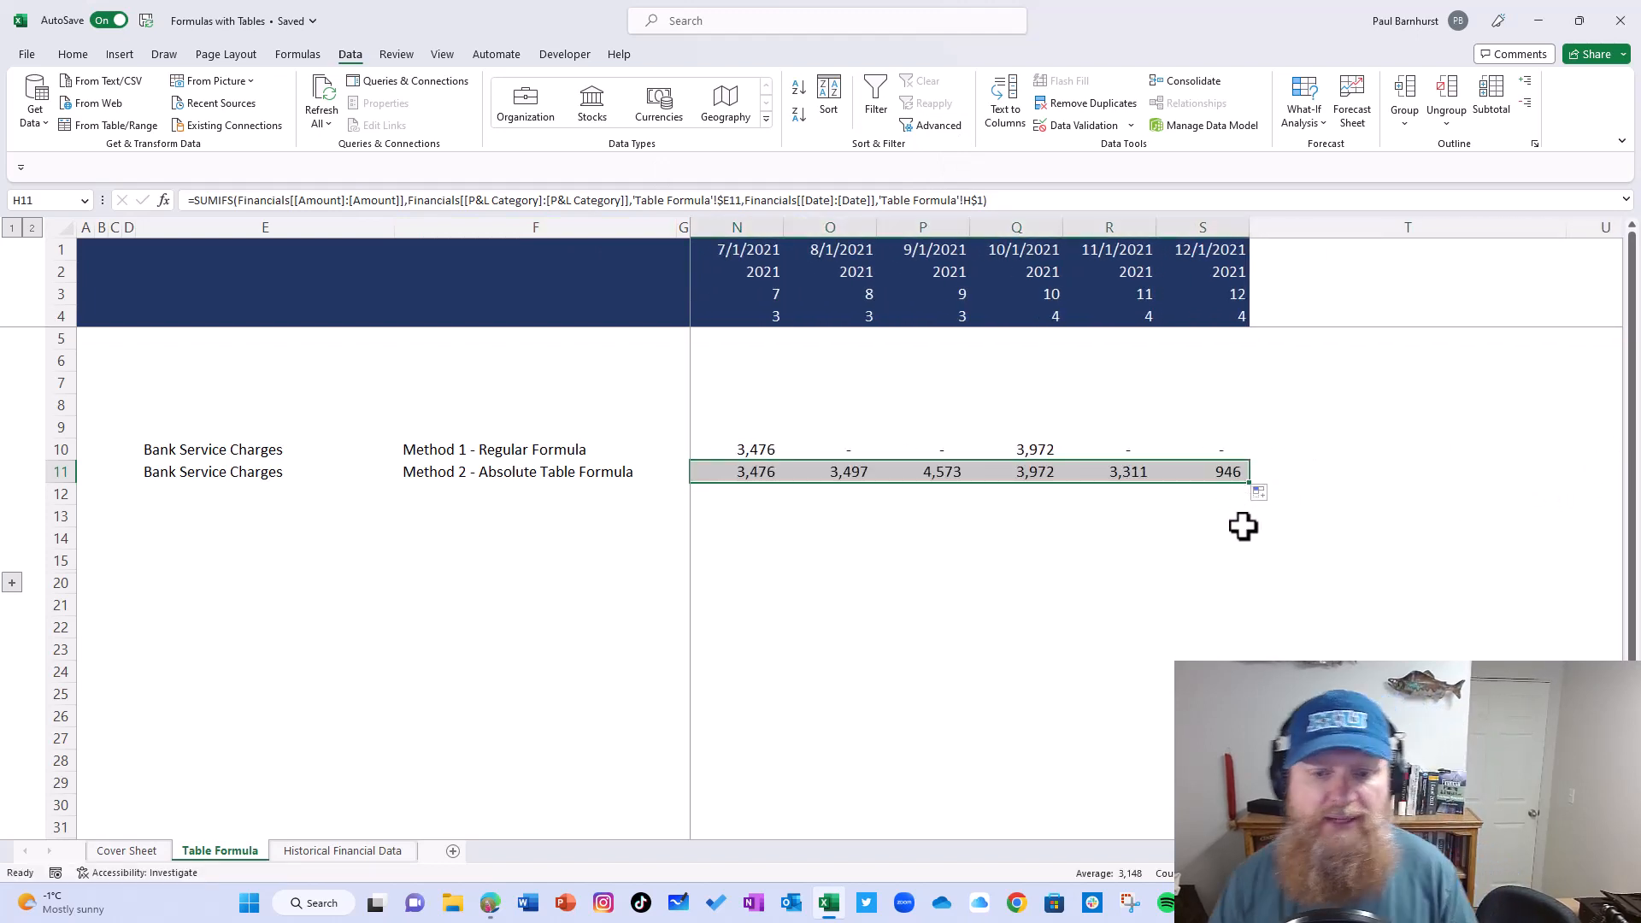
pyautogui.press('Right')
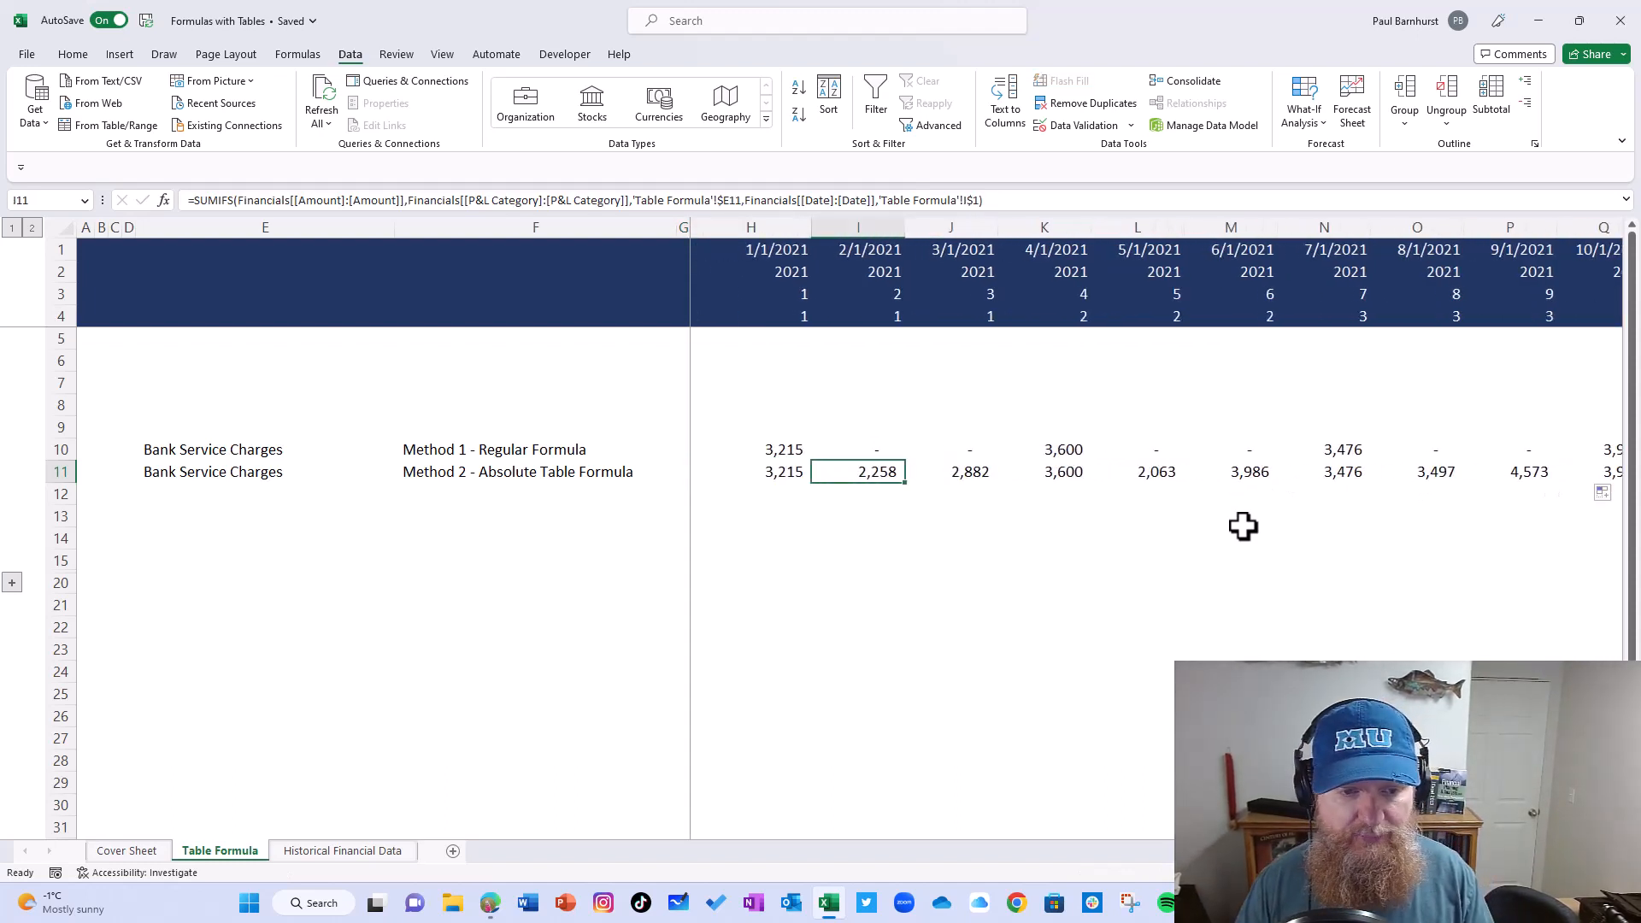
# Step: Copy the Method 2 formula in H11 and paste it across H11:S11
pyautogui.press('Left')
pyautogui.hotkey('shift', 'Right')
pyautogui.hotkey('shift', 'Right')
pyautogui.hotkey('shift', 'Right')
pyautogui.hotkey('shift', 'Right')
pyautogui.hotkey('shift', 'Right')
pyautogui.hotkey('shift', 'Right')
pyautogui.hotkey('shift', 'Right')
pyautogui.hotkey('shift', 'Right')
pyautogui.hotkey('shift', 'Right')
pyautogui.hotkey('shift', 'Right')
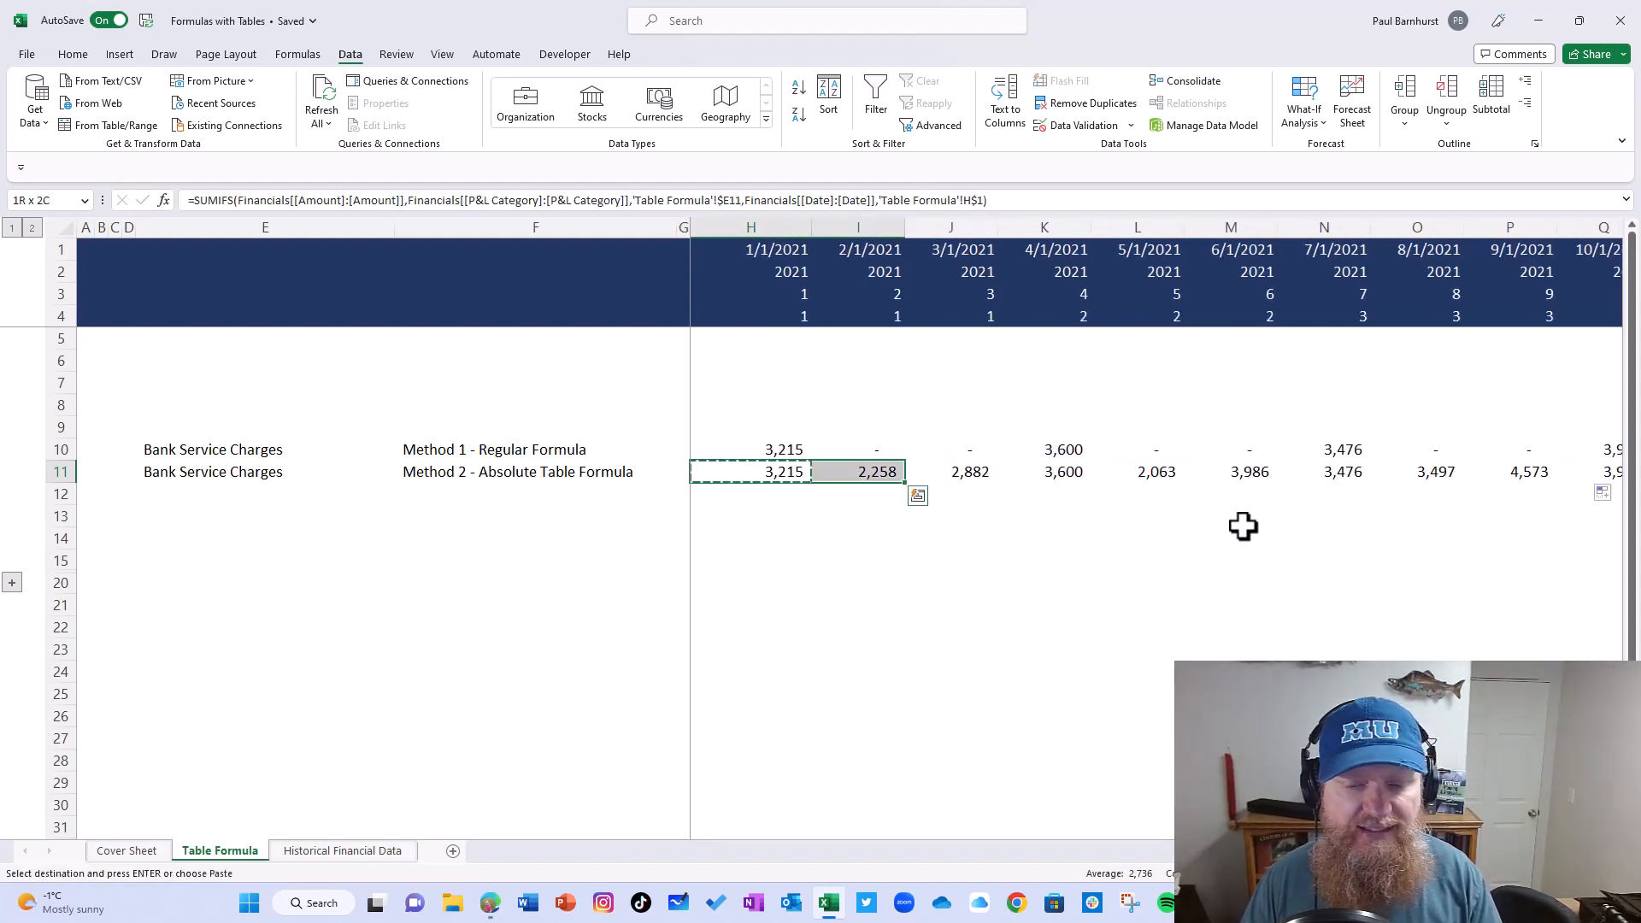
pyautogui.hotkey('shift', 'Right')
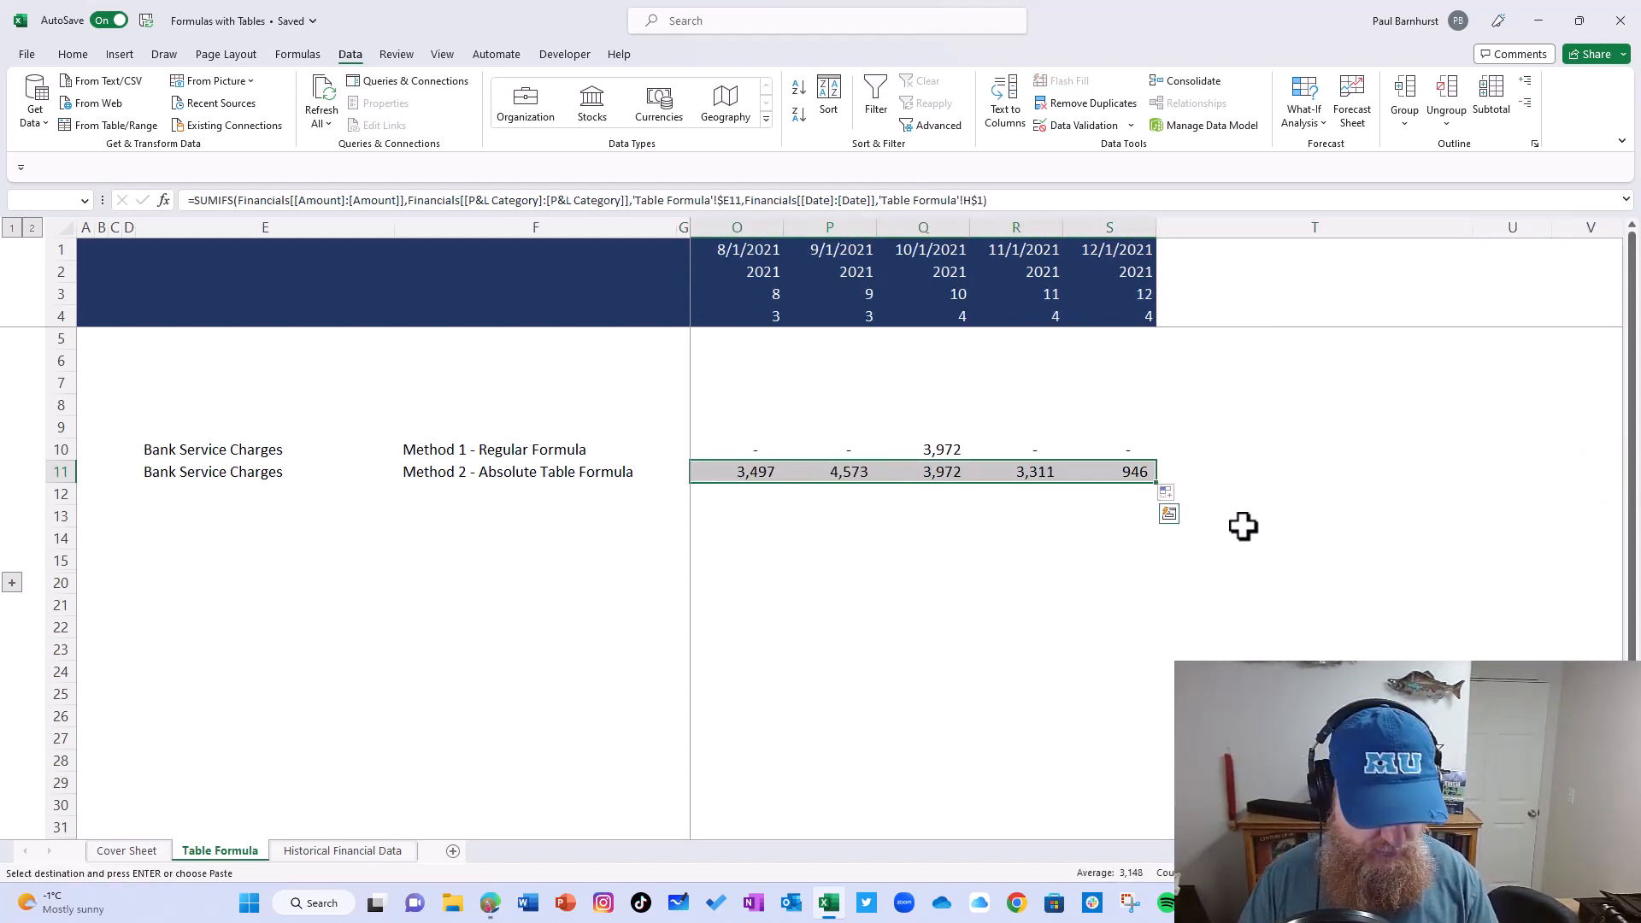
pyautogui.write('3,215\t2,258\t2,882\t3,600\t2,063\t3,986\t3,476\t3,497\t4,573\t3,972\t3,311\t946')
pyautogui.press('Left')
pyautogui.press('Right')
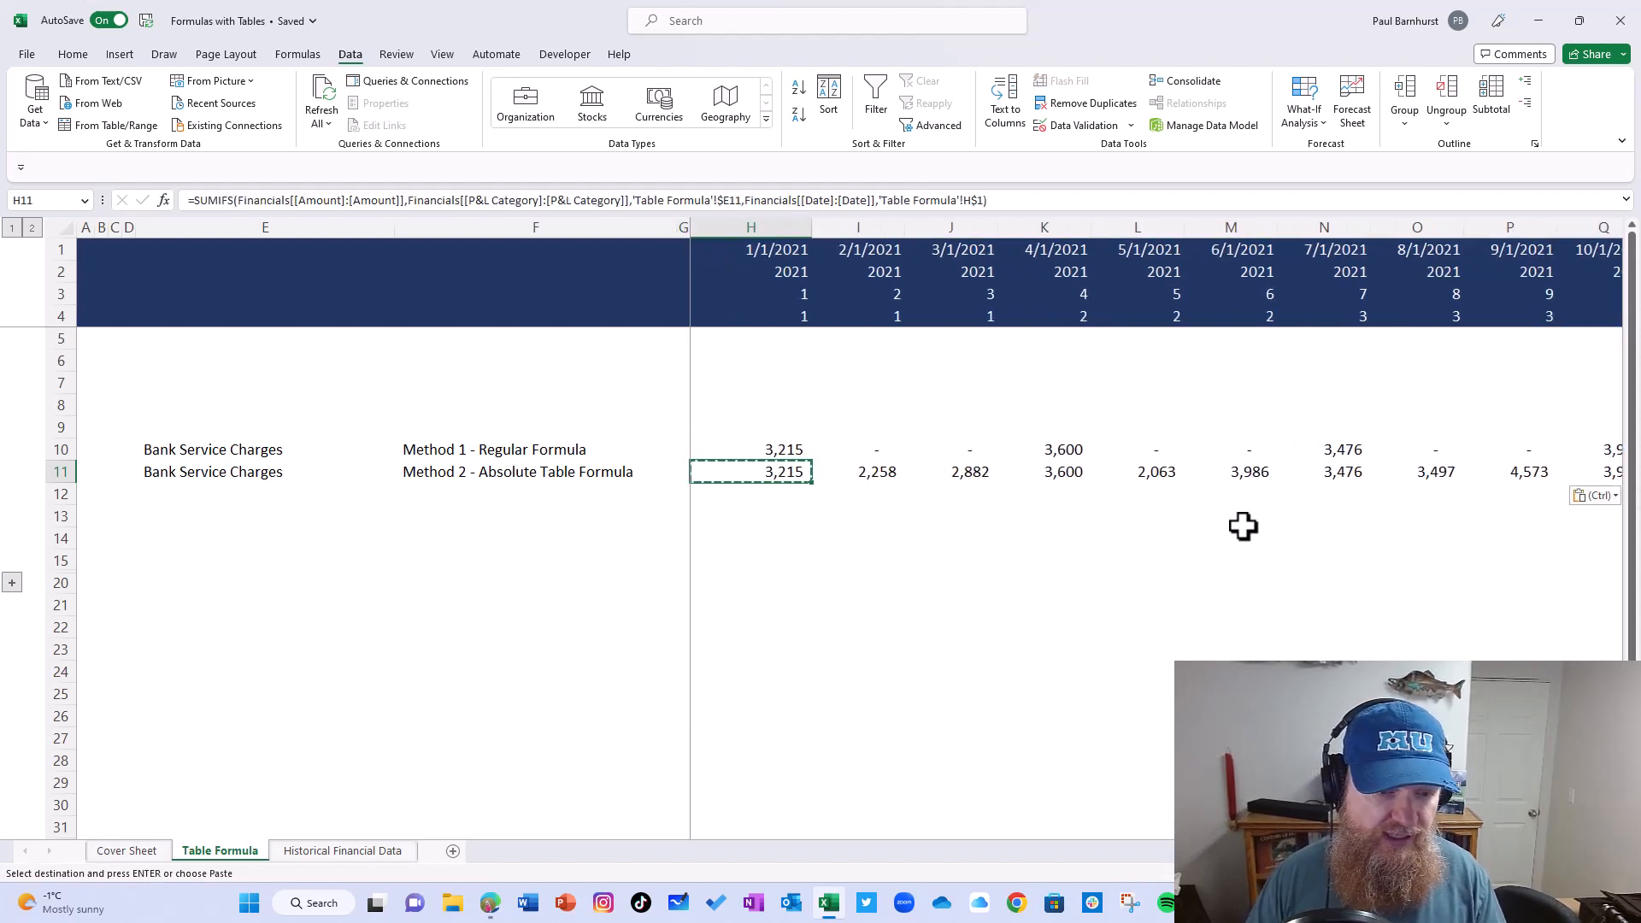
# Step: Fill H11:S11 again with the H11 formula and compare the formulas in I11 and H11
pyautogui.hotkey('shift', 'Right')
pyautogui.hotkey('shift', 'Right')
pyautogui.hotkey('shift', 'Right')
pyautogui.hotkey('shift', 'Right')
pyautogui.hotkey('shift', 'Right')
pyautogui.hotkey('shift', 'Right')
pyautogui.hotkey('shift', 'Right')
pyautogui.hotkey('shift', 'Right')
pyautogui.hotkey('shift', 'Right')
pyautogui.hotkey('shift', 'Right')
pyautogui.hotkey('shift', 'Right')
pyautogui.hotkey('shift', 'Right')
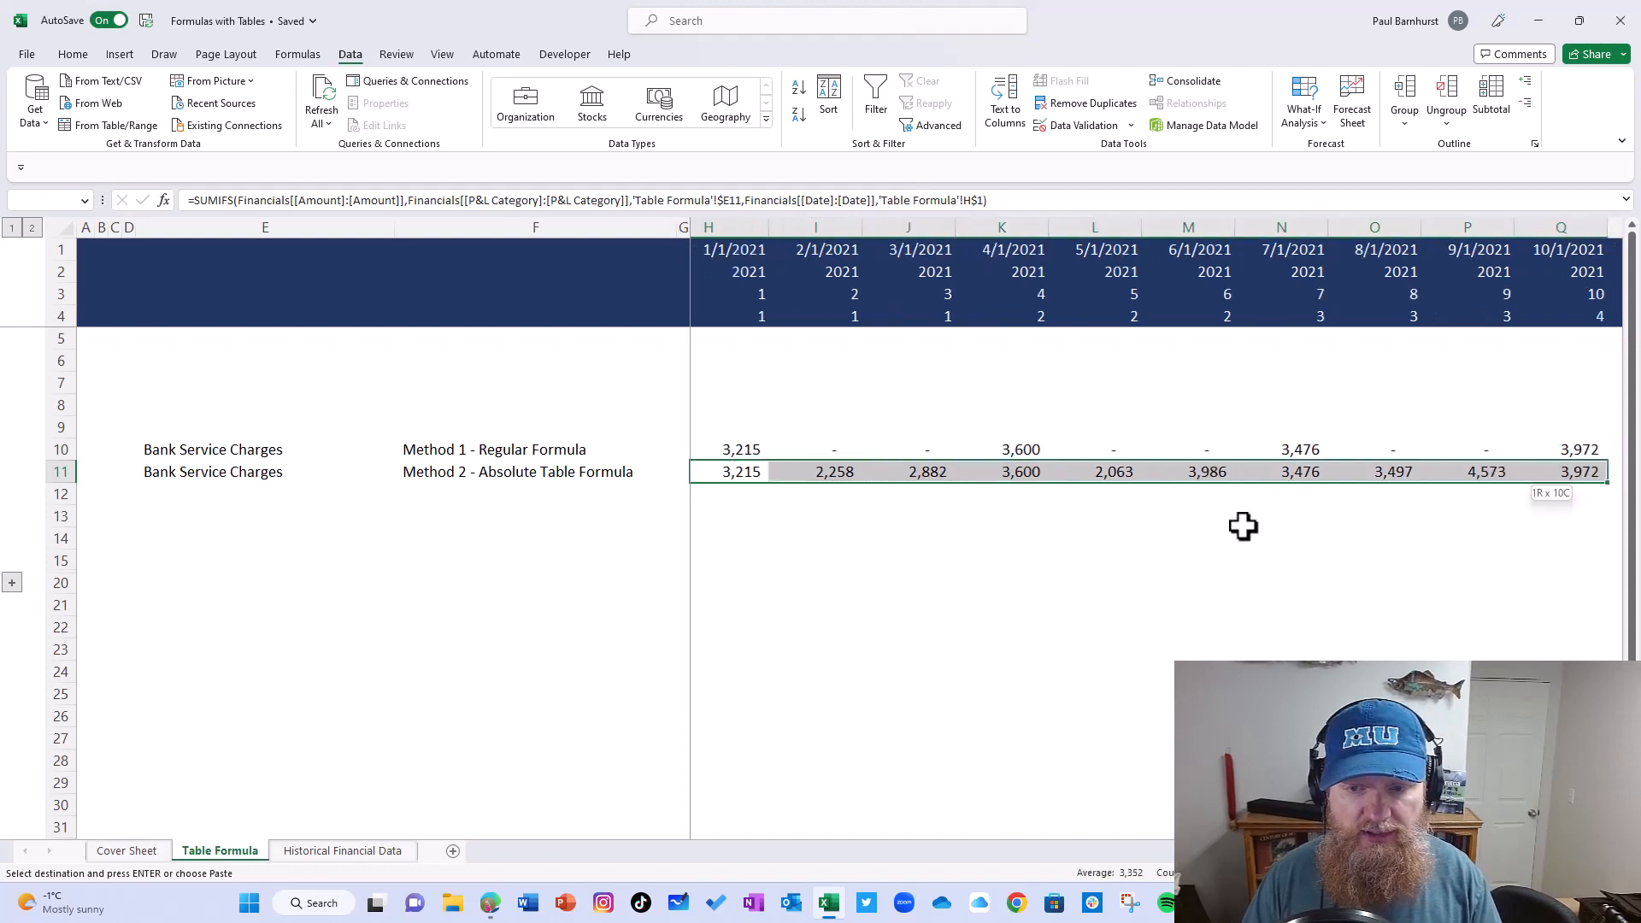
pyautogui.hotkey('shift', 'Left')
pyautogui.hotkey('shift', 'Left')
pyautogui.hotkey('shift', 'Right')
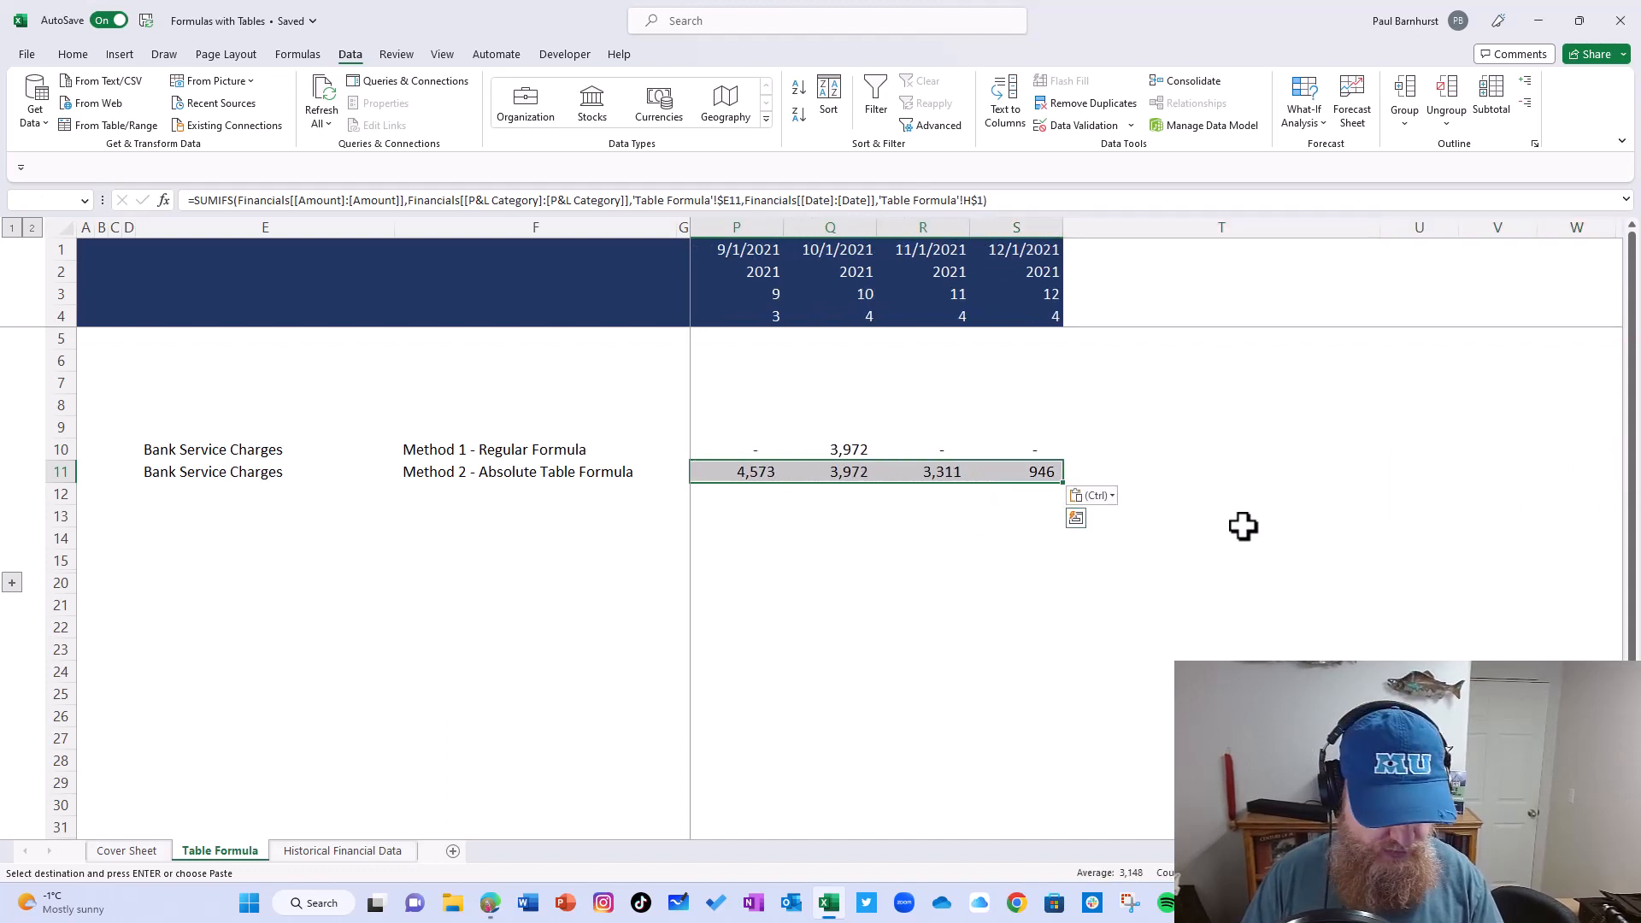
pyautogui.press('Return')
pyautogui.press('Right')
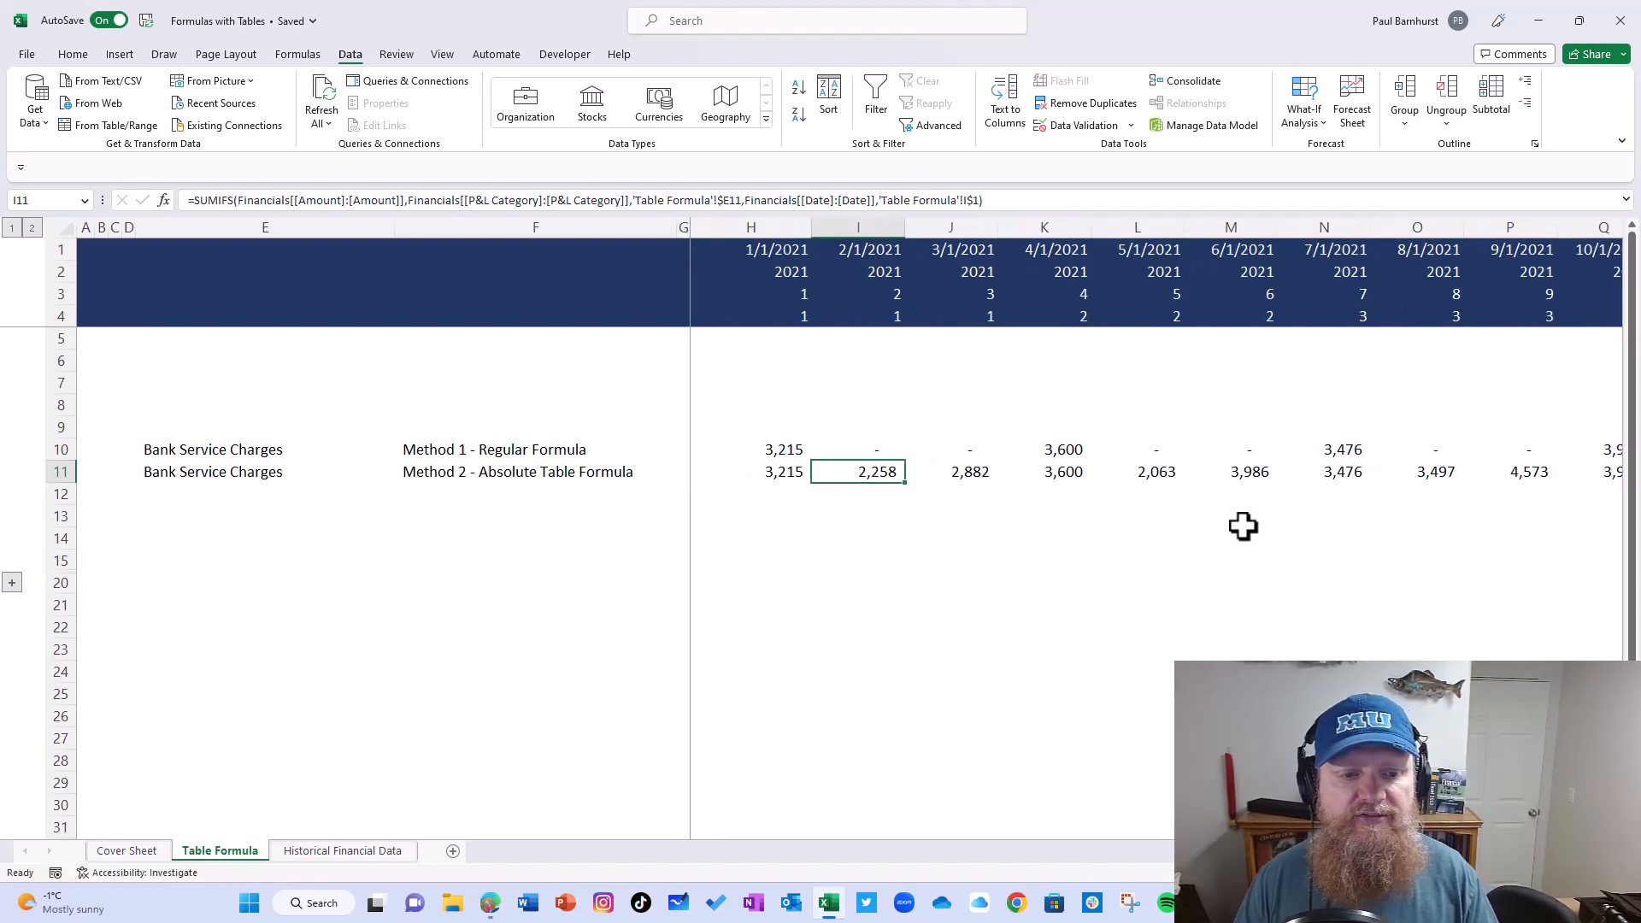
pyautogui.press('Left')
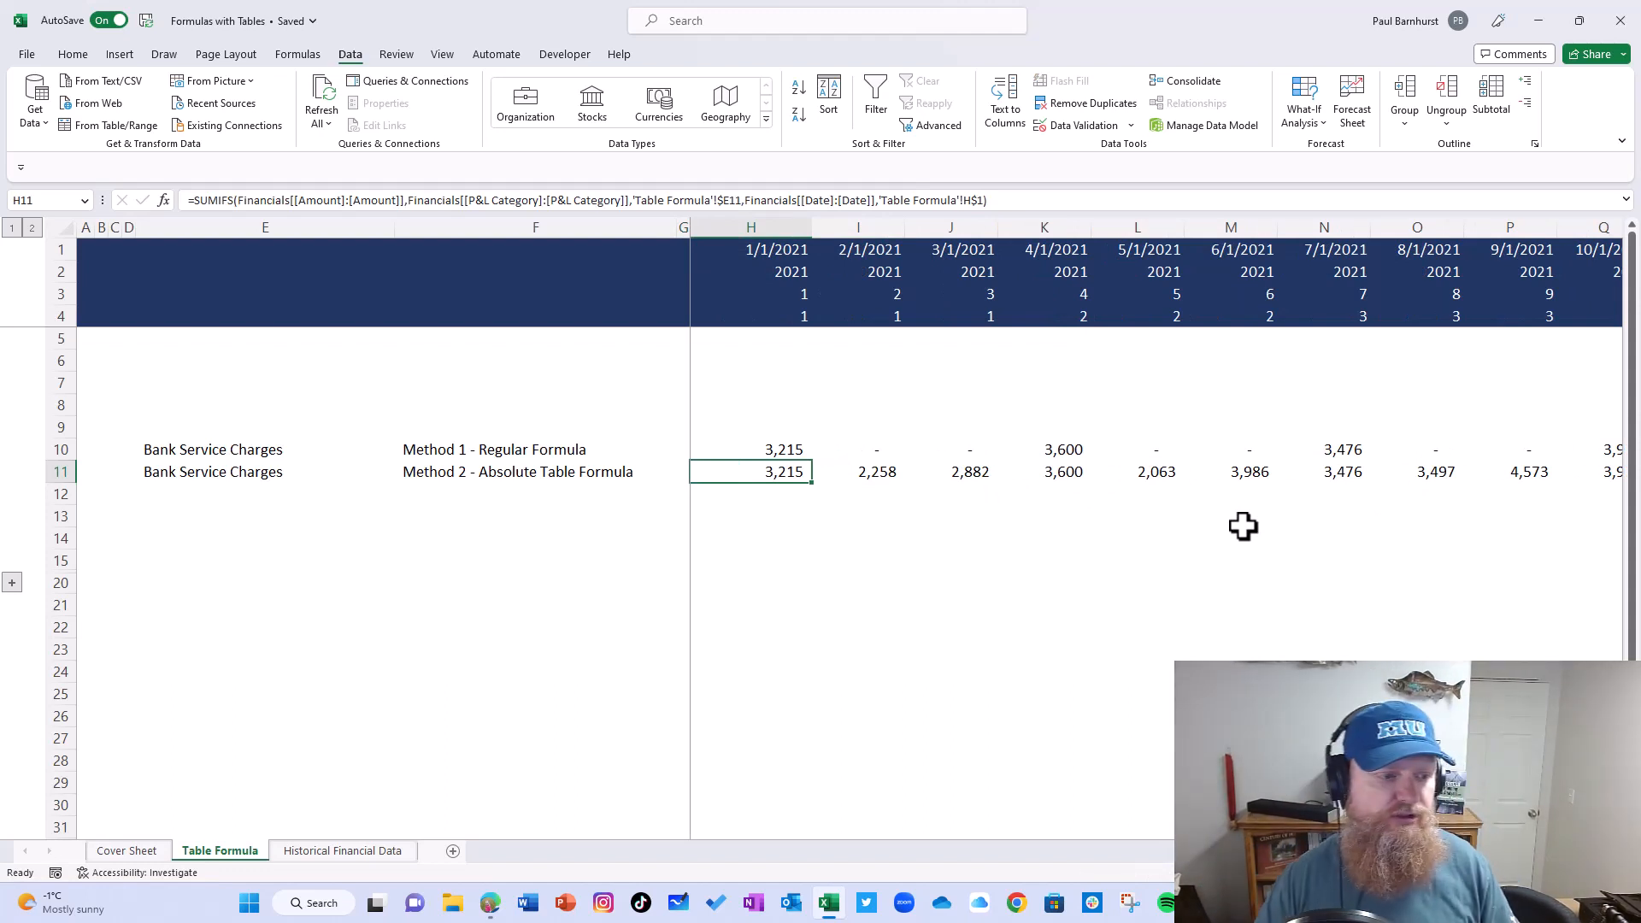
# Step: Expand grouped rows 16–19, hide the Method 1 text in row 16, and examine the Method 2 formula text in row 19
pyautogui.click(12, 583)
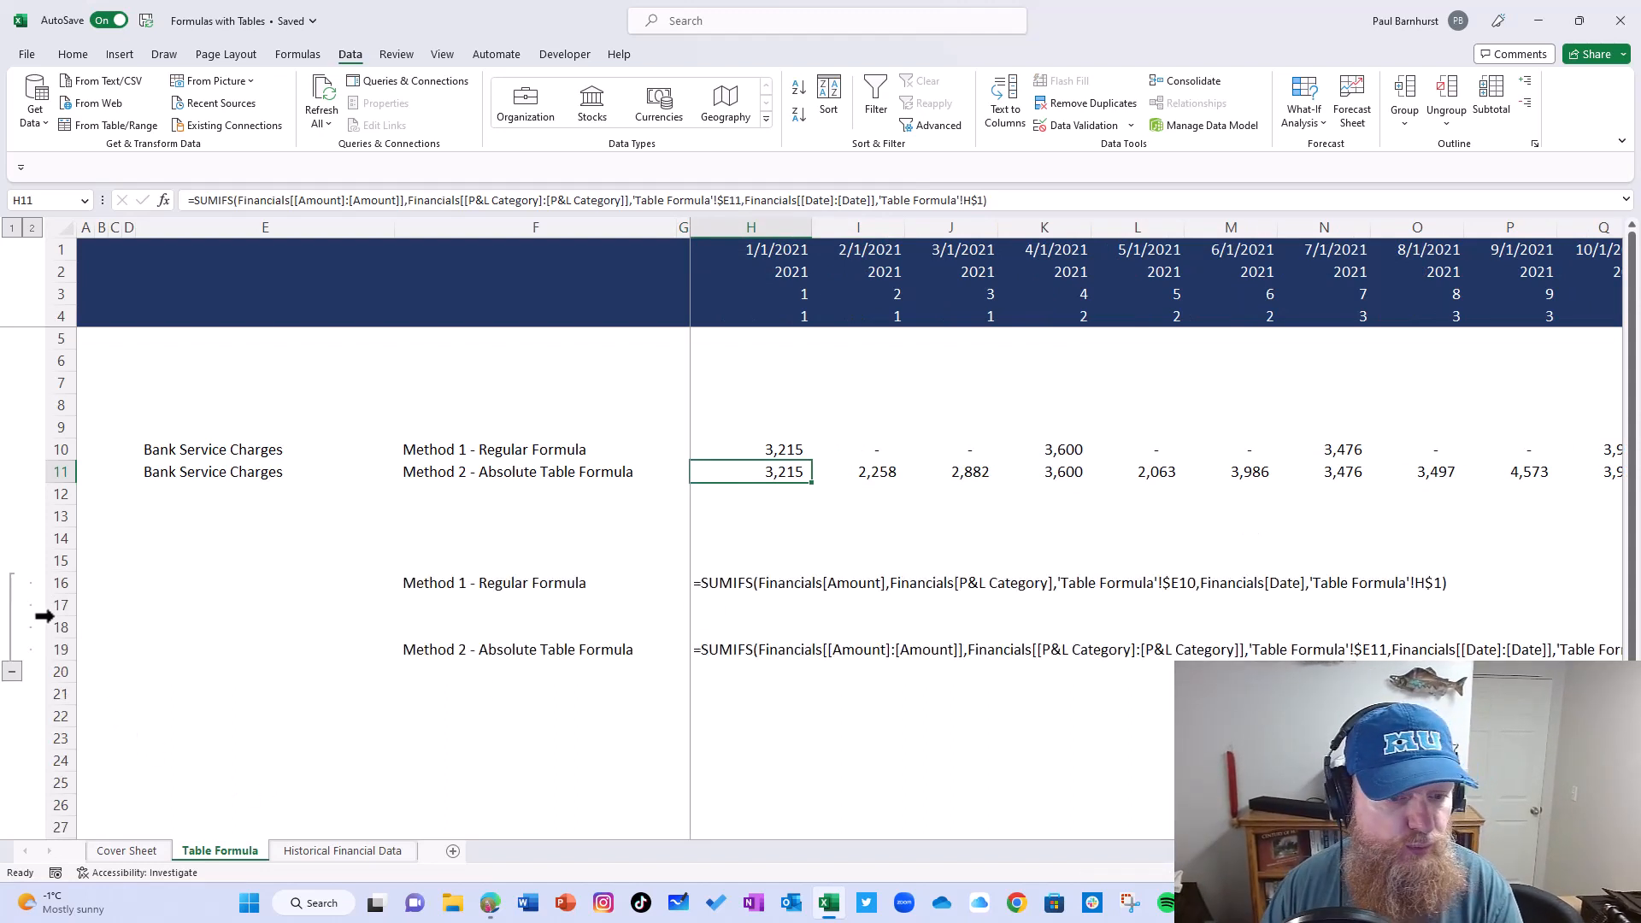
pyautogui.scroll(-2, 644, 554)
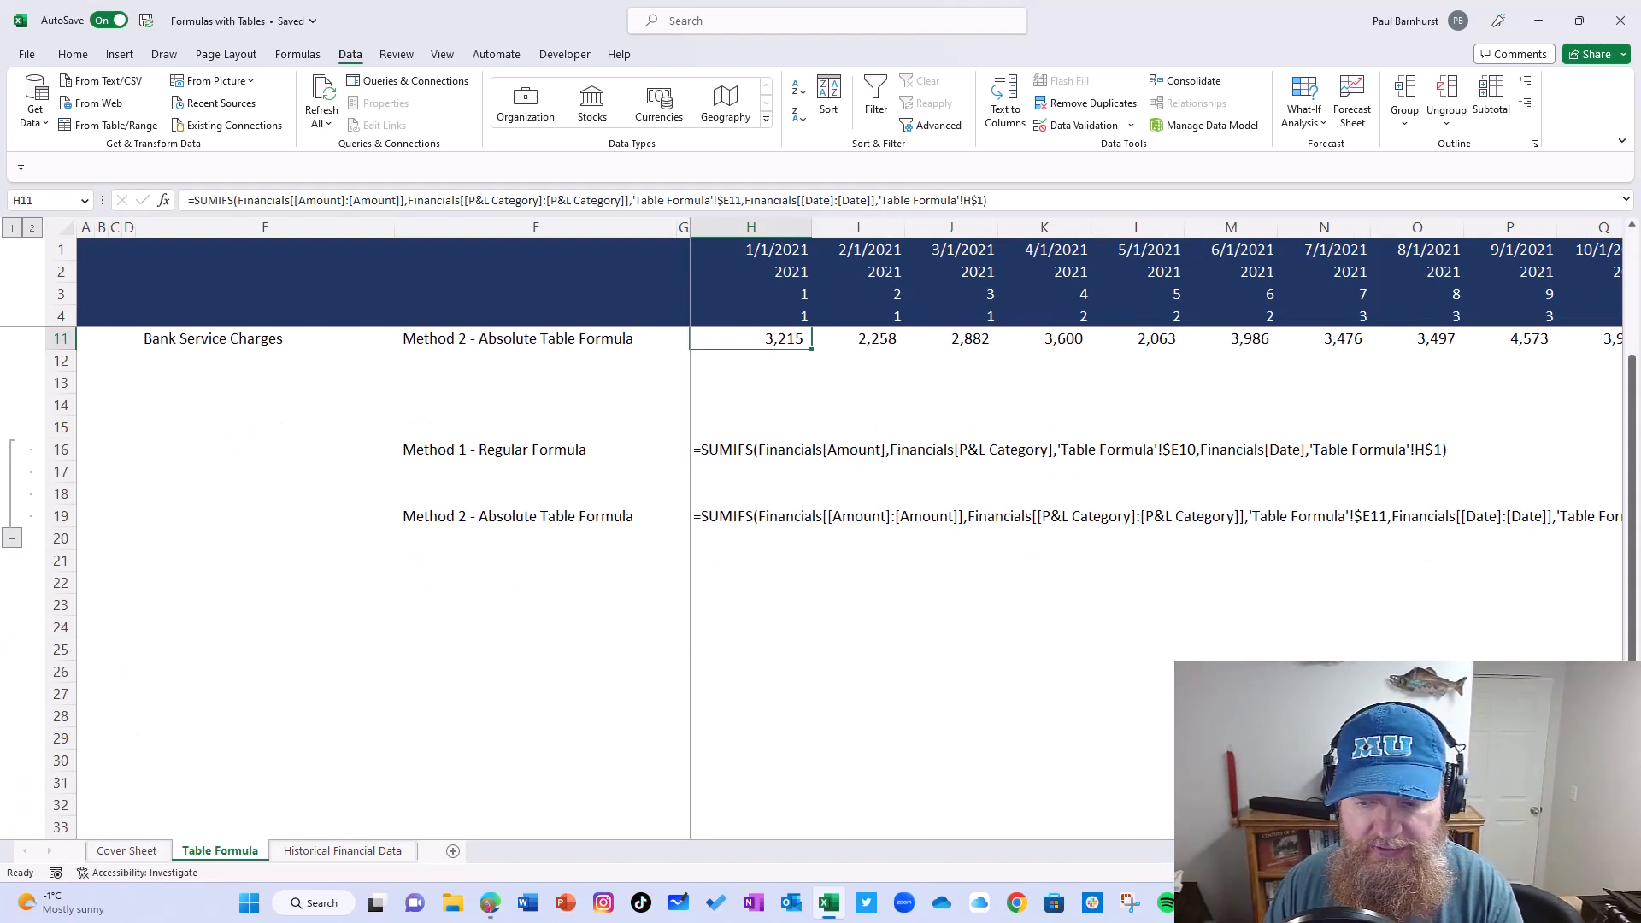
pyautogui.scroll(2, 410, 638)
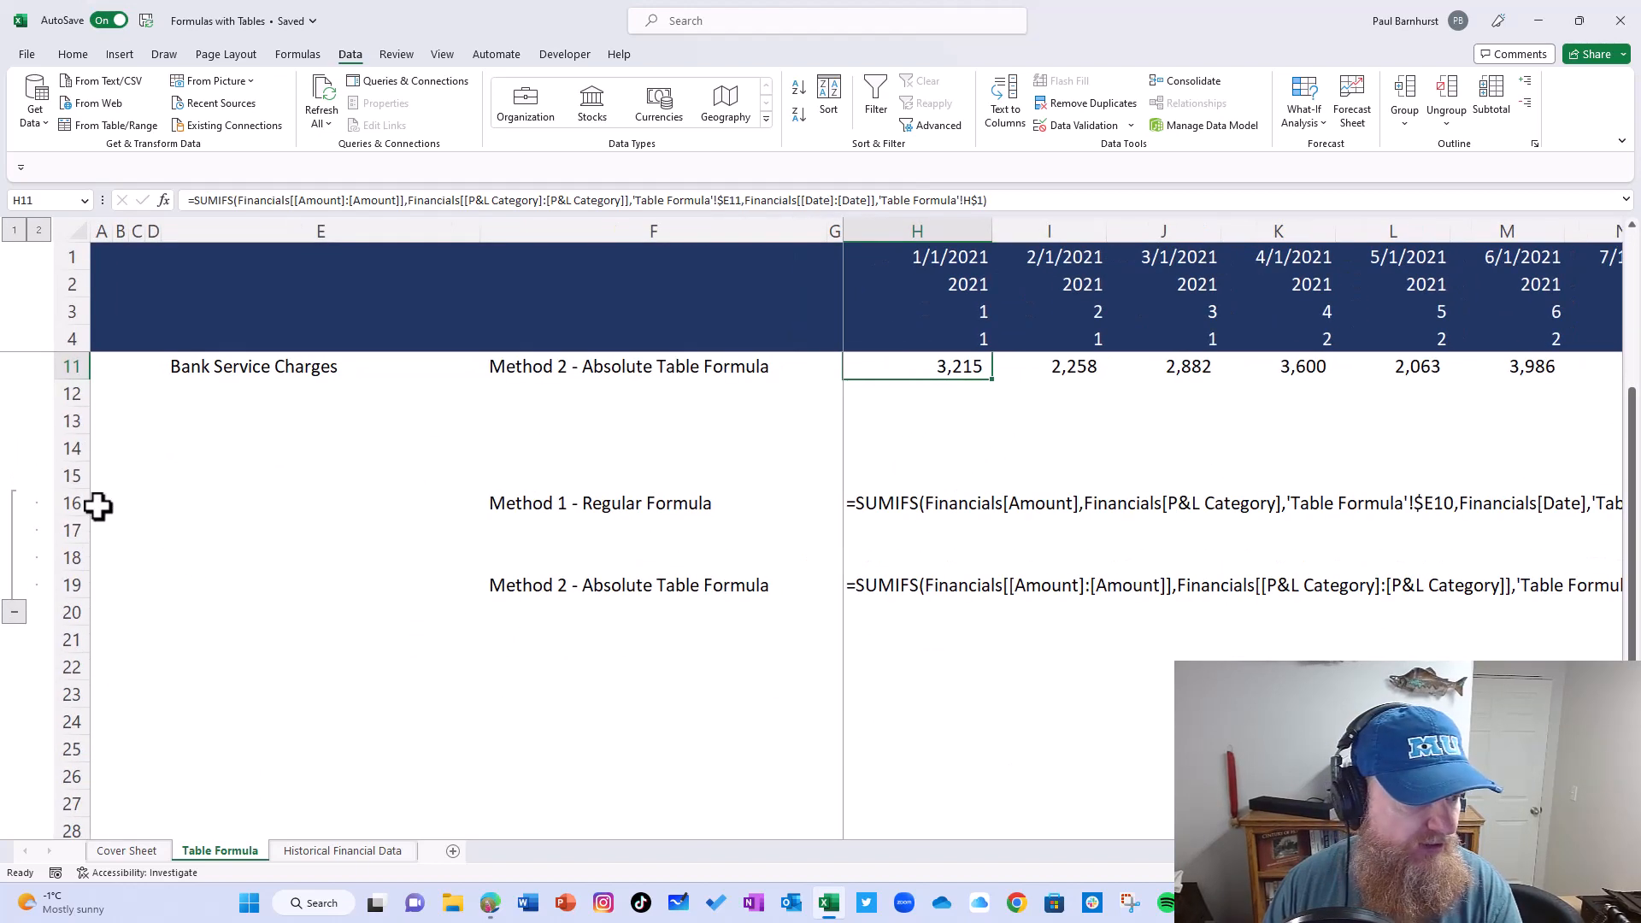
pyautogui.click(87, 502)
pyautogui.rightClick(87, 503)
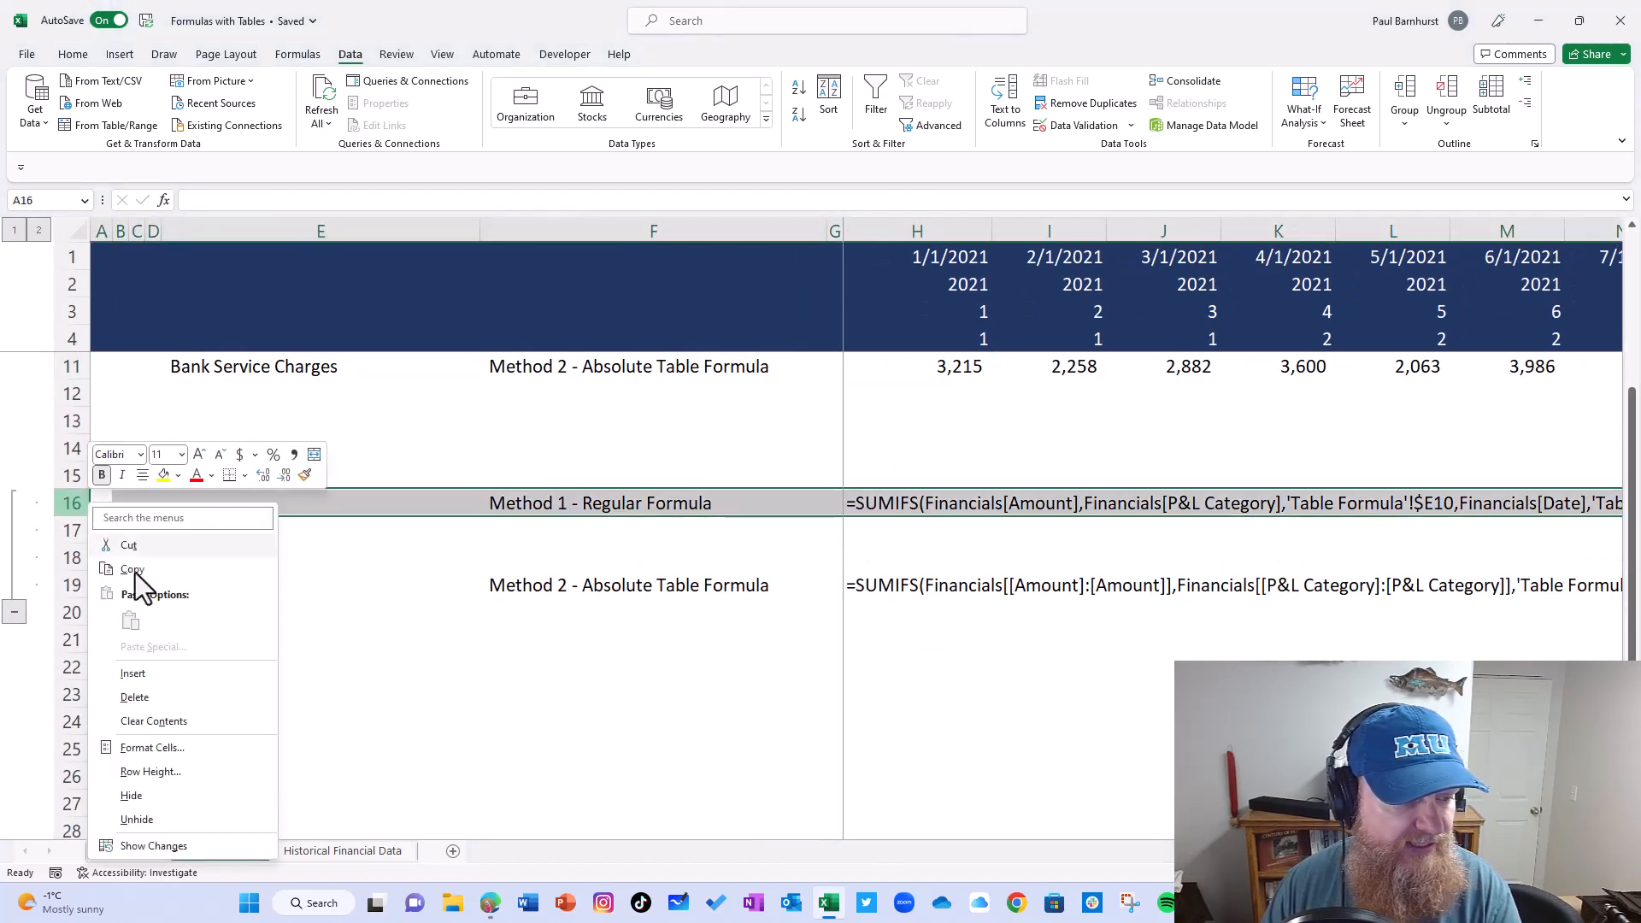
pyautogui.click(158, 795)
pyautogui.click(889, 558)
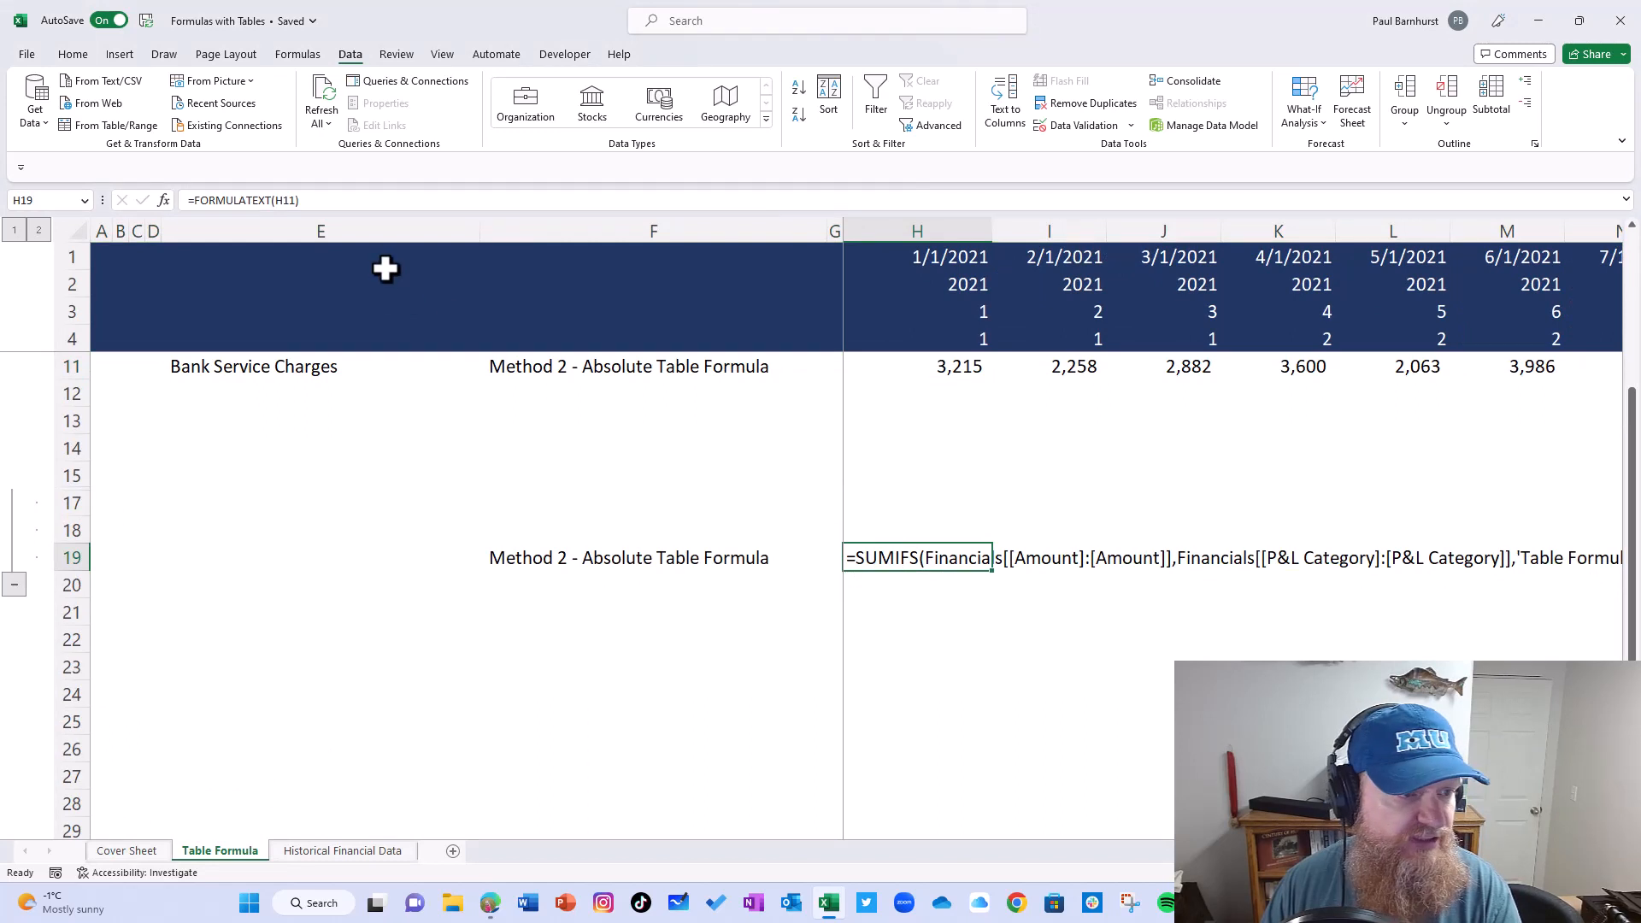
pyautogui.click(1060, 558)
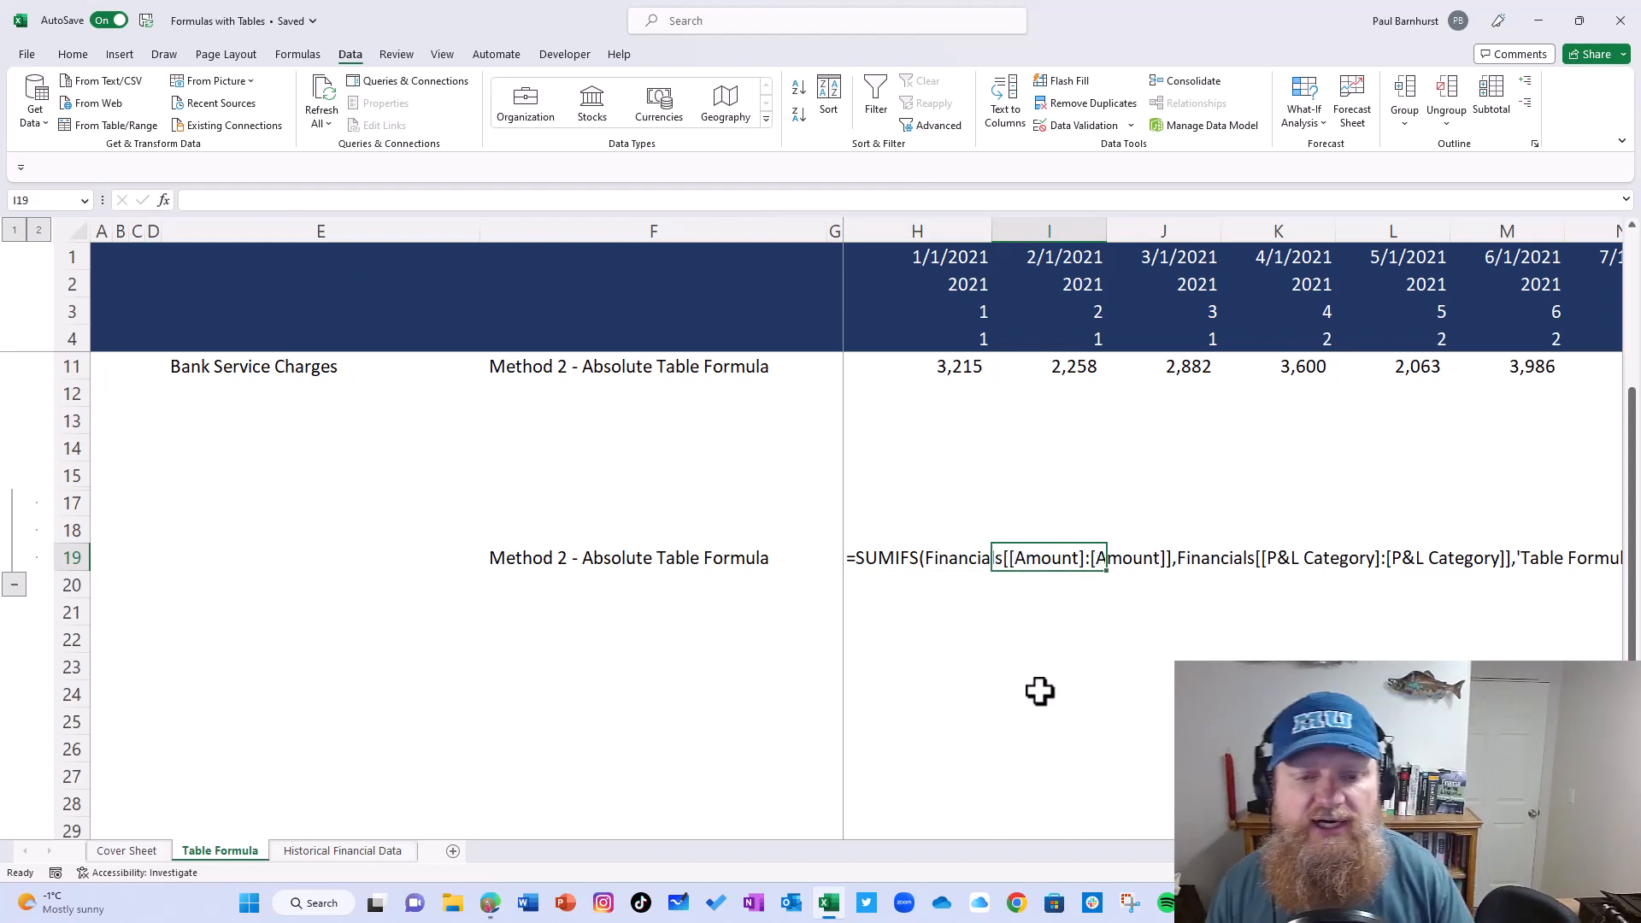
# Step: Enter the absolute cell reference =$B$2 in cell I22 as an example
pyautogui.click(1029, 647)
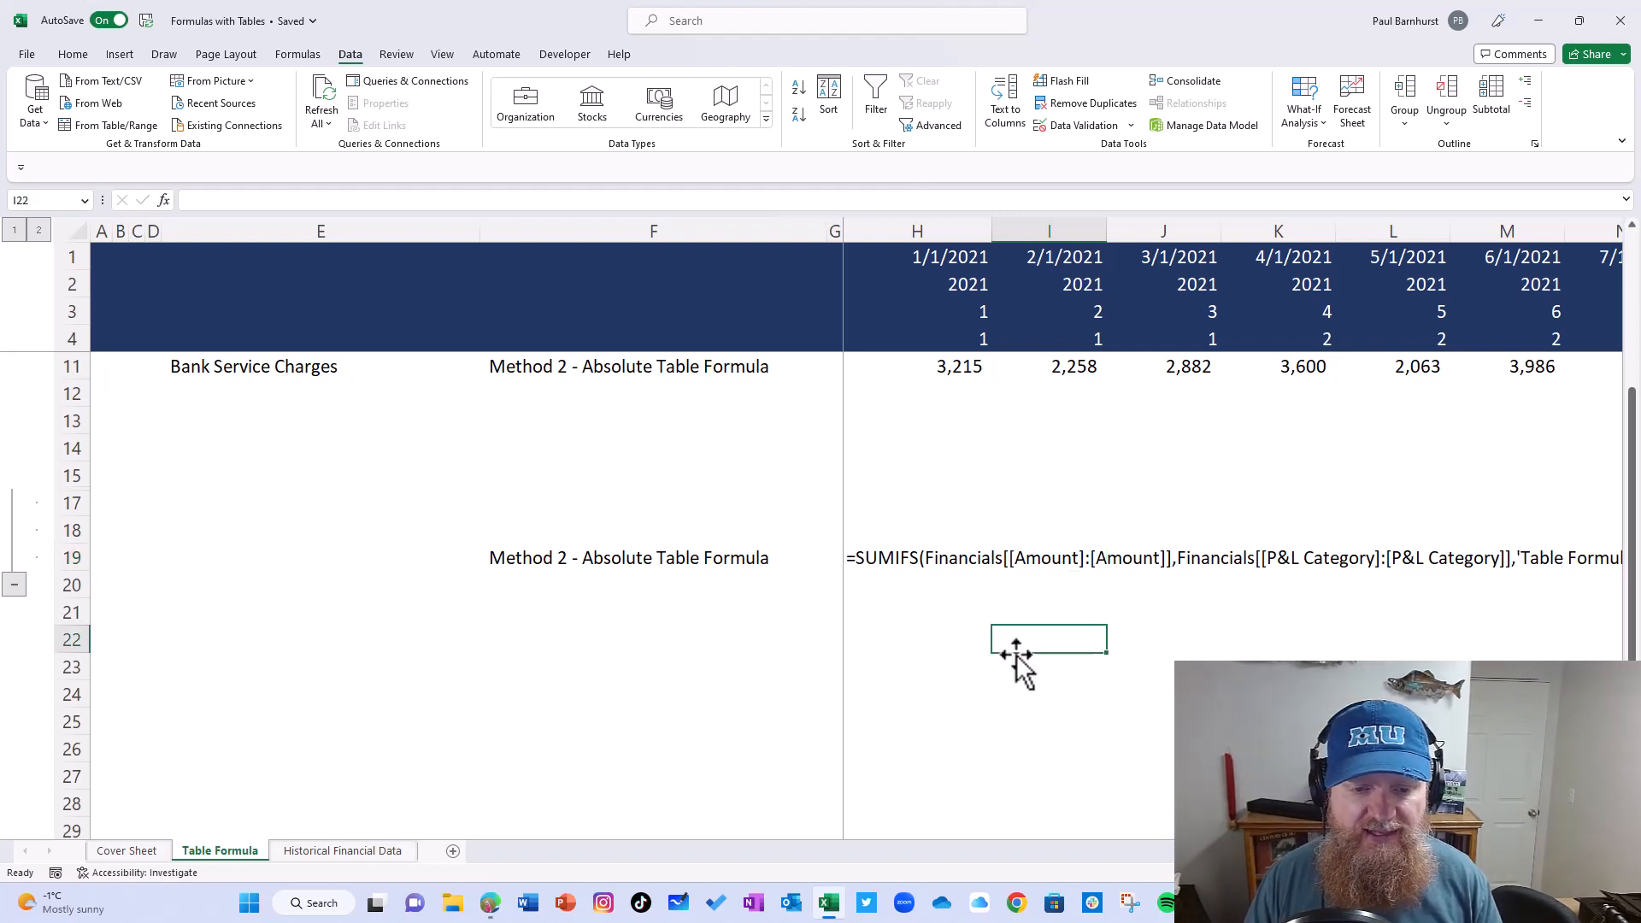
pyautogui.write('=b')
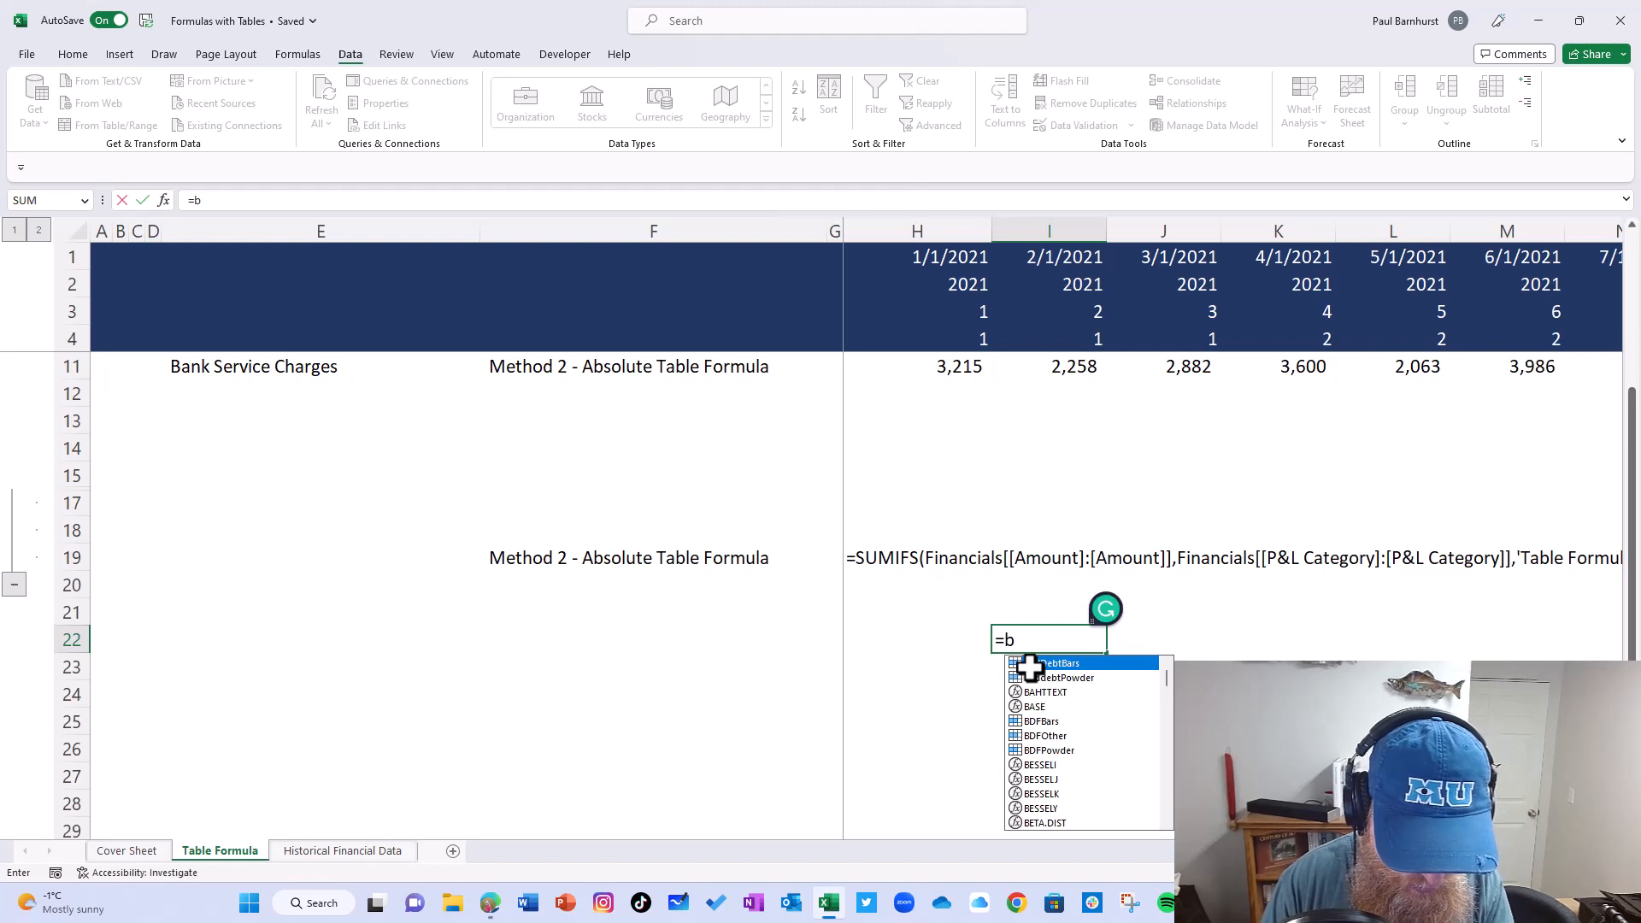
pyautogui.write('2')
pyautogui.press('F4')
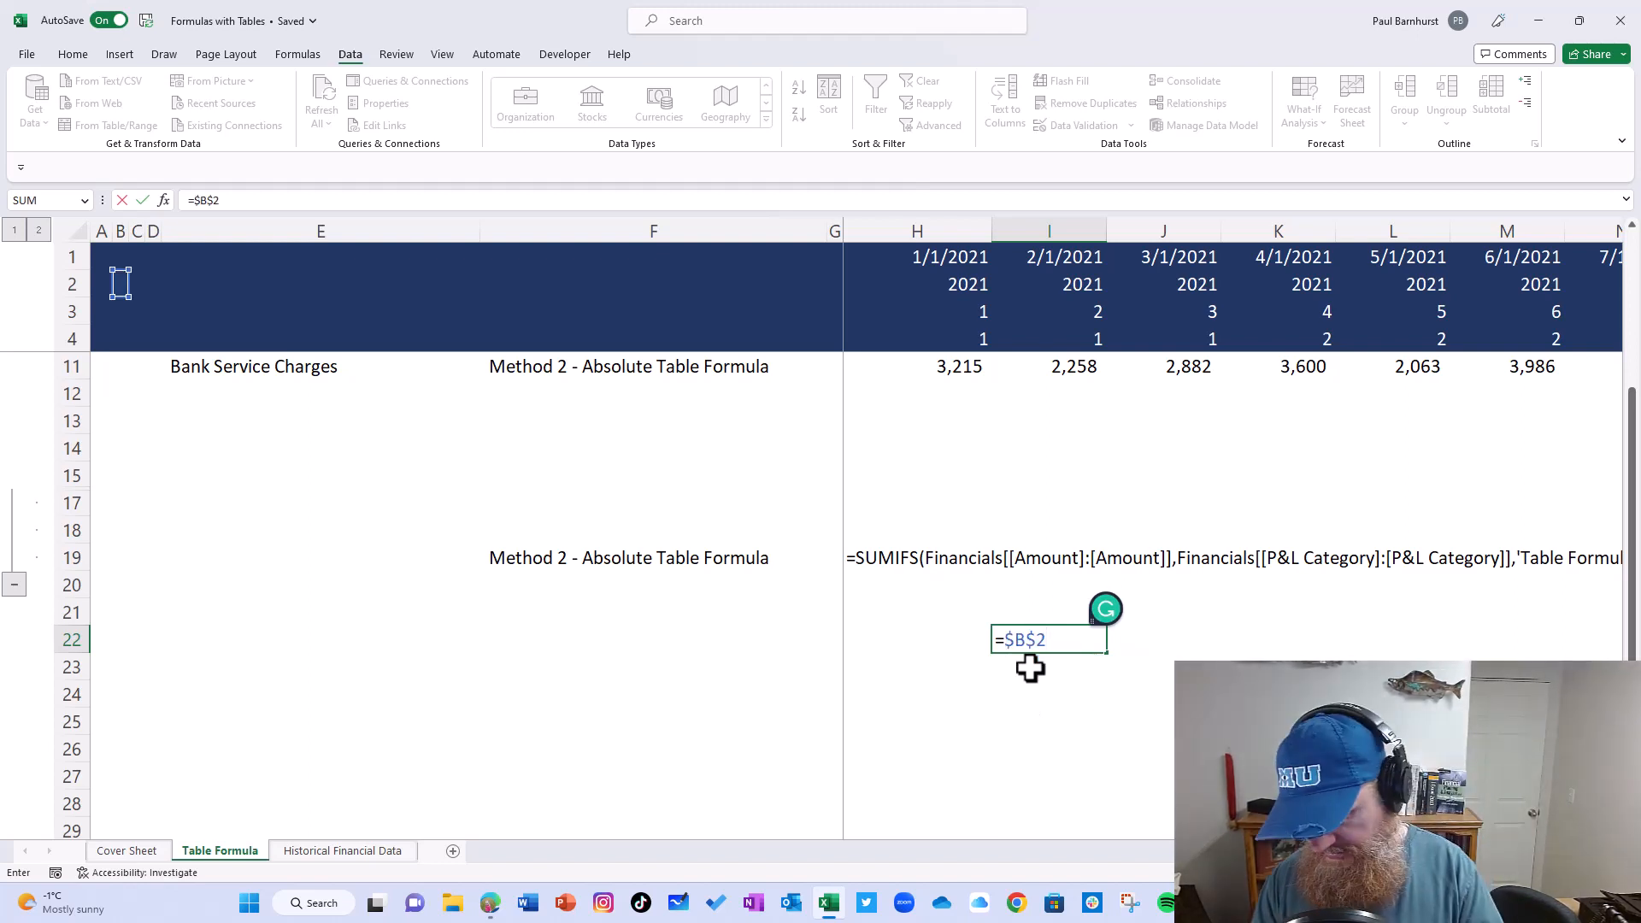
pyautogui.hotkey('ctrl', 'Return')
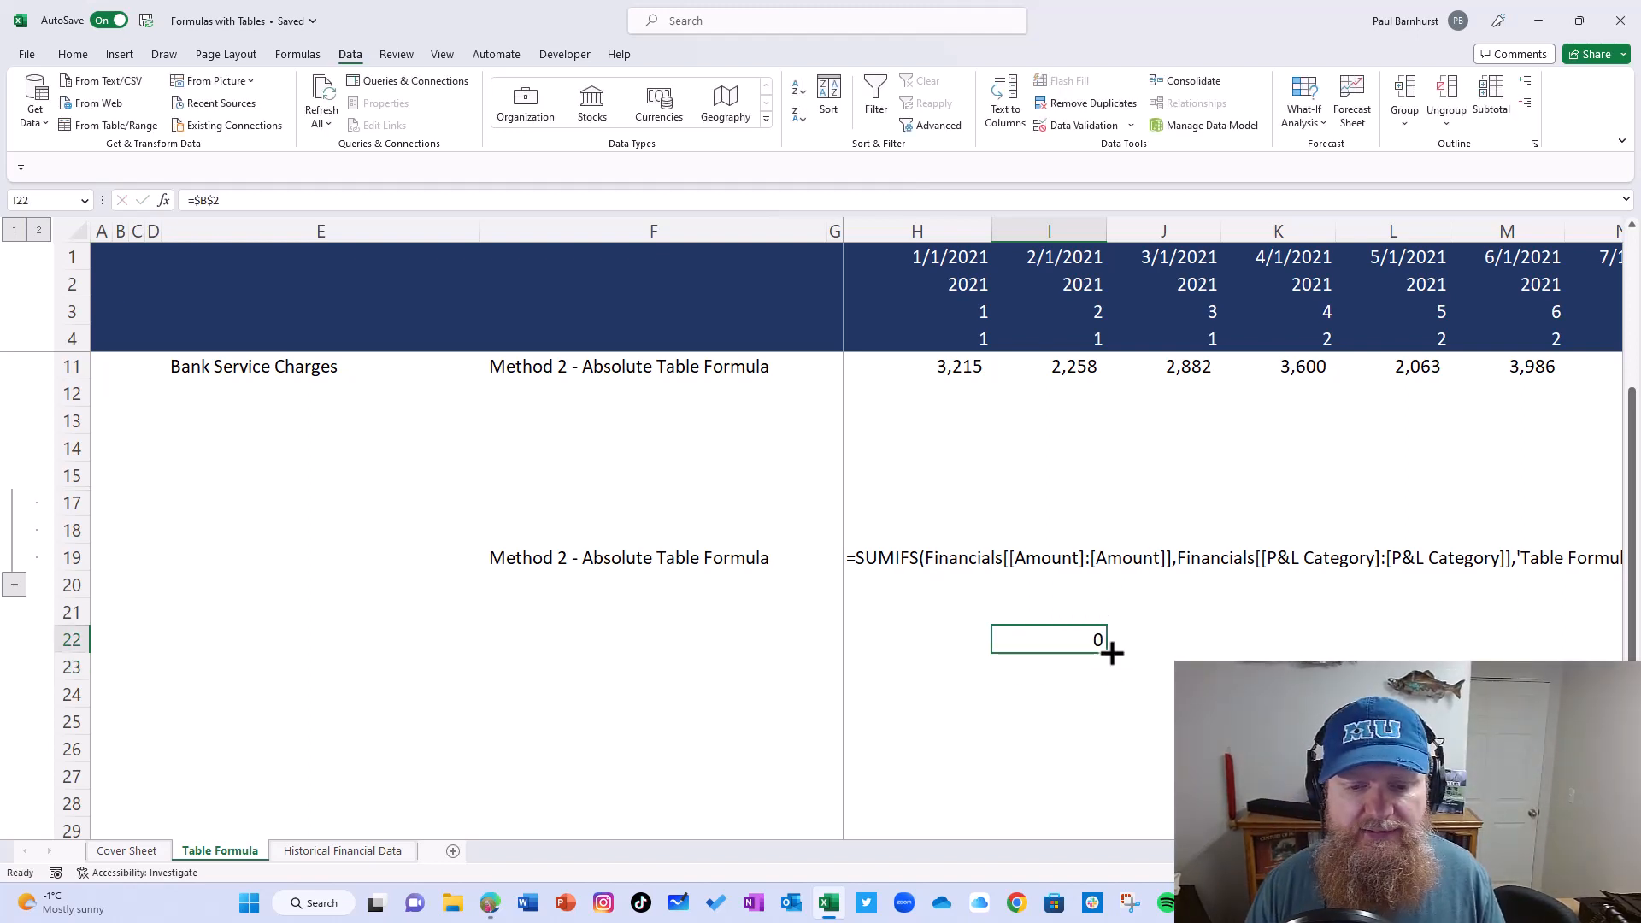
# Step: Fill the absolute reference in I22 across row 22 to Q22
pyautogui.moveTo(1106, 651); pyautogui.dragTo(1421, 657)
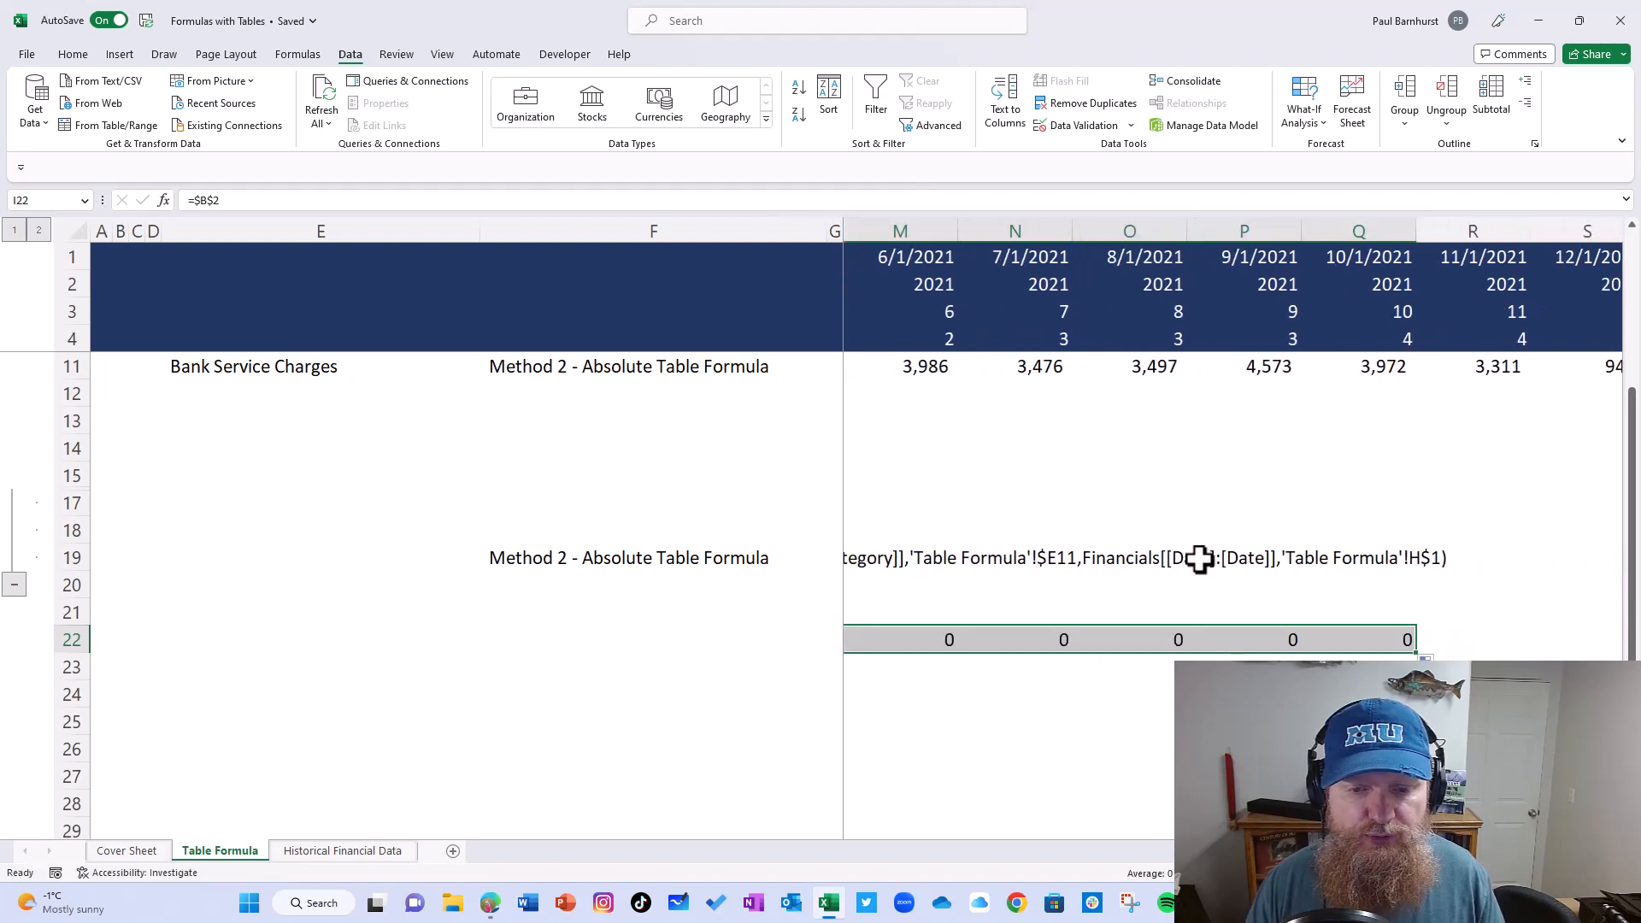
pyautogui.click(1184, 561)
pyautogui.hotkey('ctrl', 'Left')
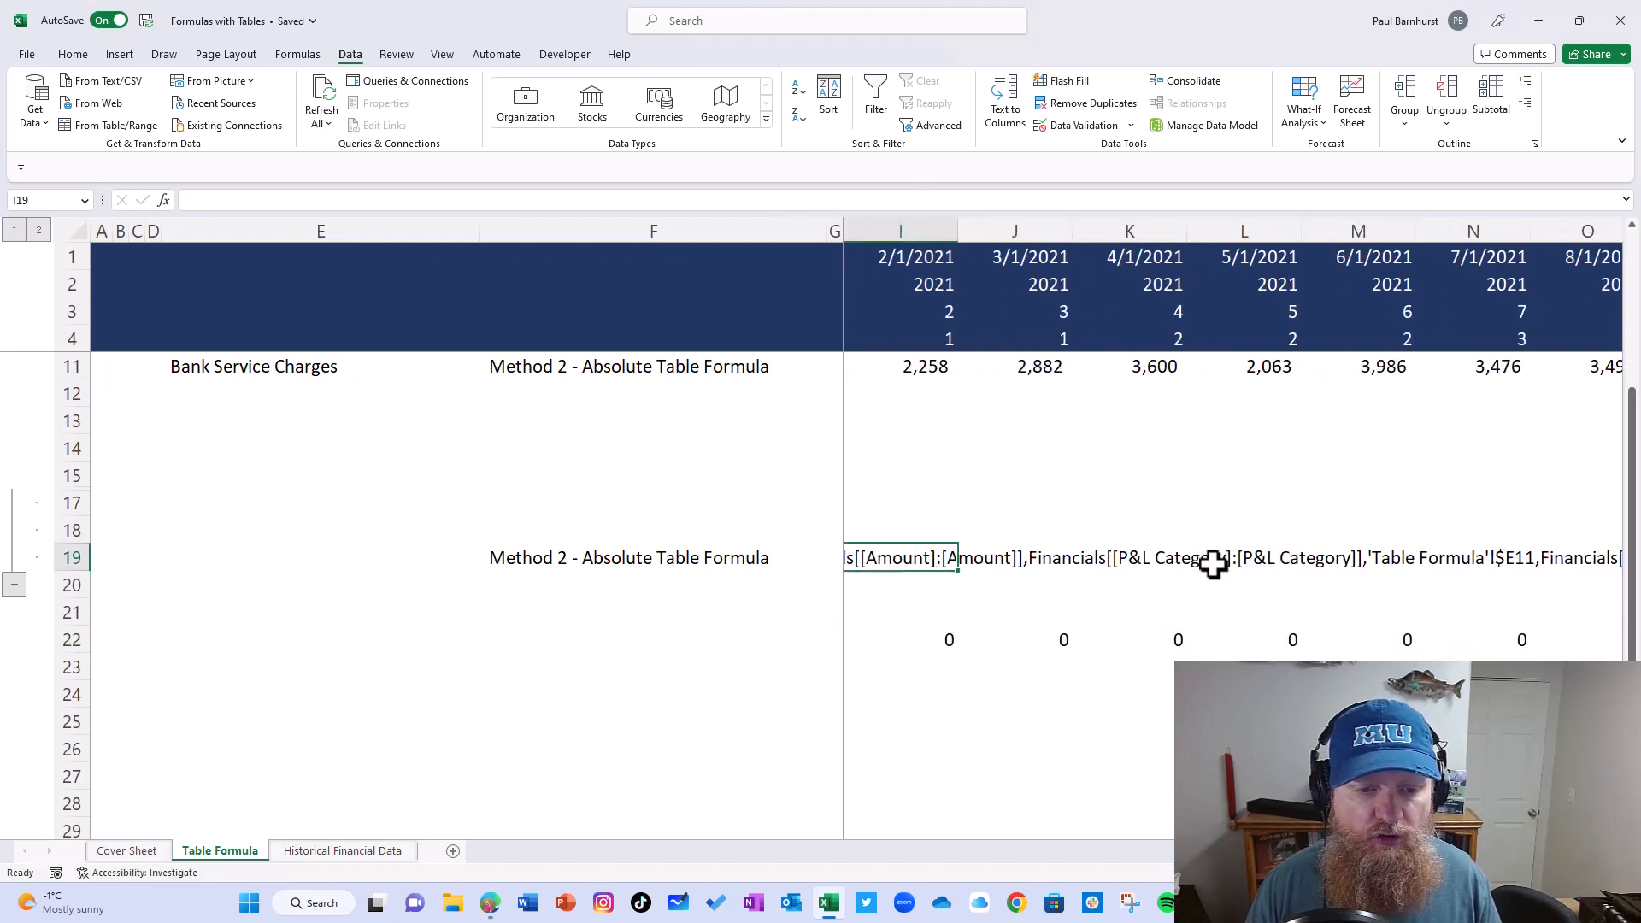
# Step: Examine the Method 2 absolute table formula text along row 19
pyautogui.press('Right')
pyautogui.press('Right')
pyautogui.press('Right')
pyautogui.press('Right')
pyautogui.press('Right')
pyautogui.press('Right')
pyautogui.press('Right')
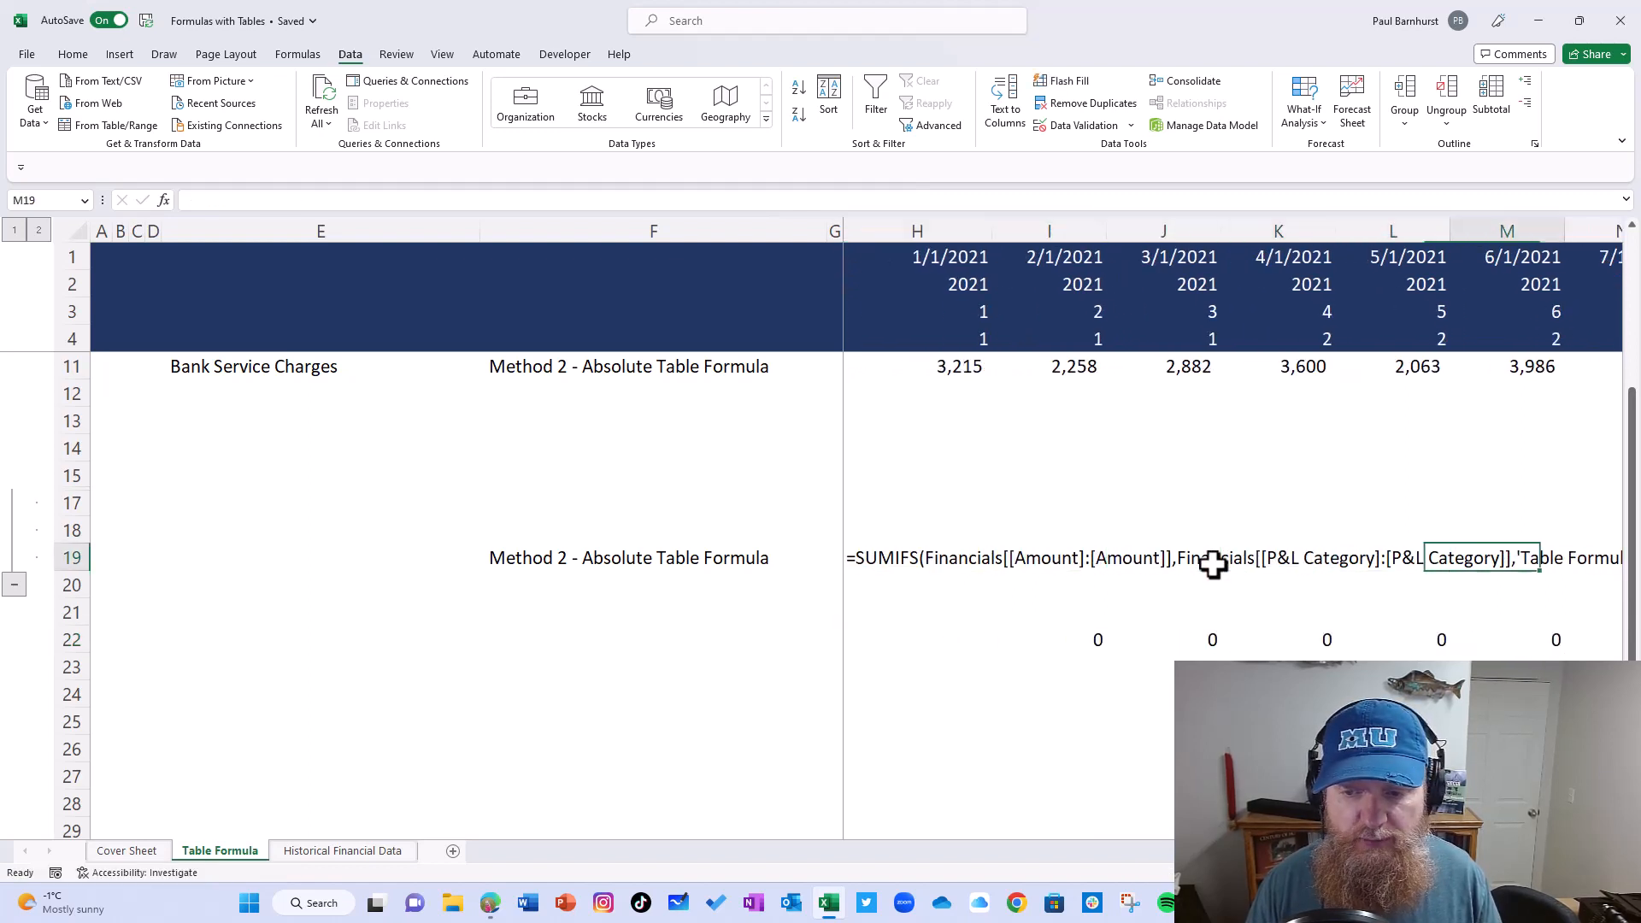
pyautogui.press('Left')
pyautogui.press('Left')
pyautogui.press('Left')
pyautogui.press('Left')
pyautogui.press('Left')
pyautogui.press('Left')
pyautogui.press('Left')
pyautogui.press('Left')
pyautogui.press('Left')
pyautogui.press('Left')
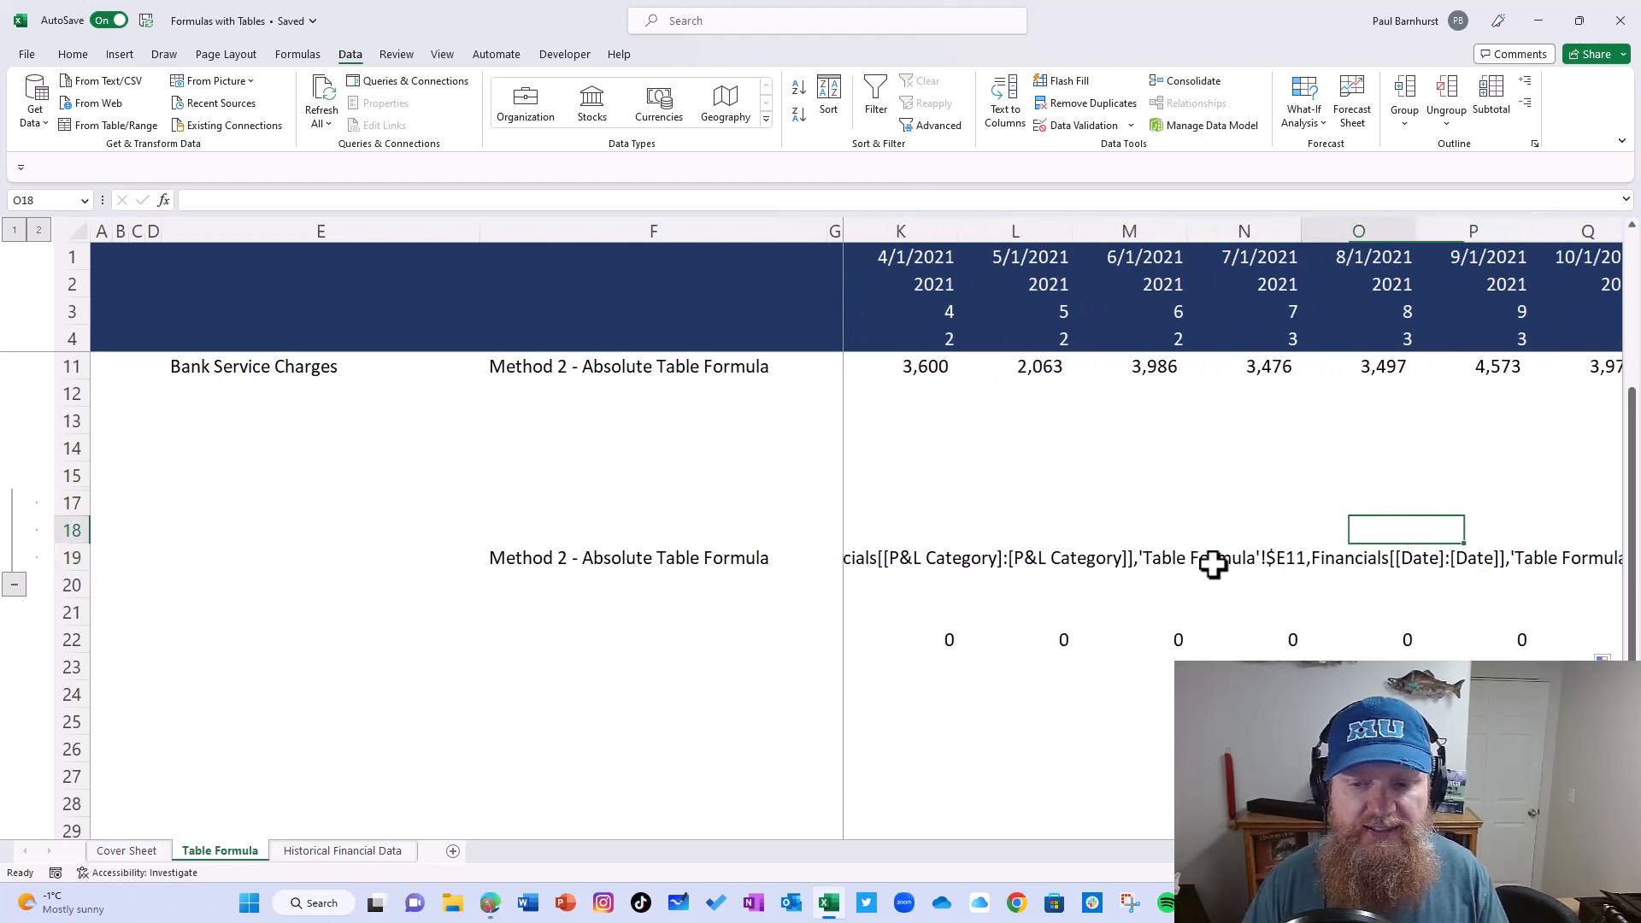
# Step: Review the Method 2 formulas and monthly results across row 11, from January through December 2021
pyautogui.press('Up')
pyautogui.press('Up')
pyautogui.press('Up')
pyautogui.press('Up')
pyautogui.press('Up')
pyautogui.press('Up')
pyautogui.press('Up')
pyautogui.press('Up')
pyautogui.press('Up')
pyautogui.press('Up')
pyautogui.press('Up')
pyautogui.press('Up')
pyautogui.press('Up')
pyautogui.press('Up')
pyautogui.press('Up')
pyautogui.press('Down')
pyautogui.press('Down')
pyautogui.press('Down')
pyautogui.press('Down')
pyautogui.press('Down')
pyautogui.press('Down')
pyautogui.press('Down')
pyautogui.press('Down')
pyautogui.press('Down')
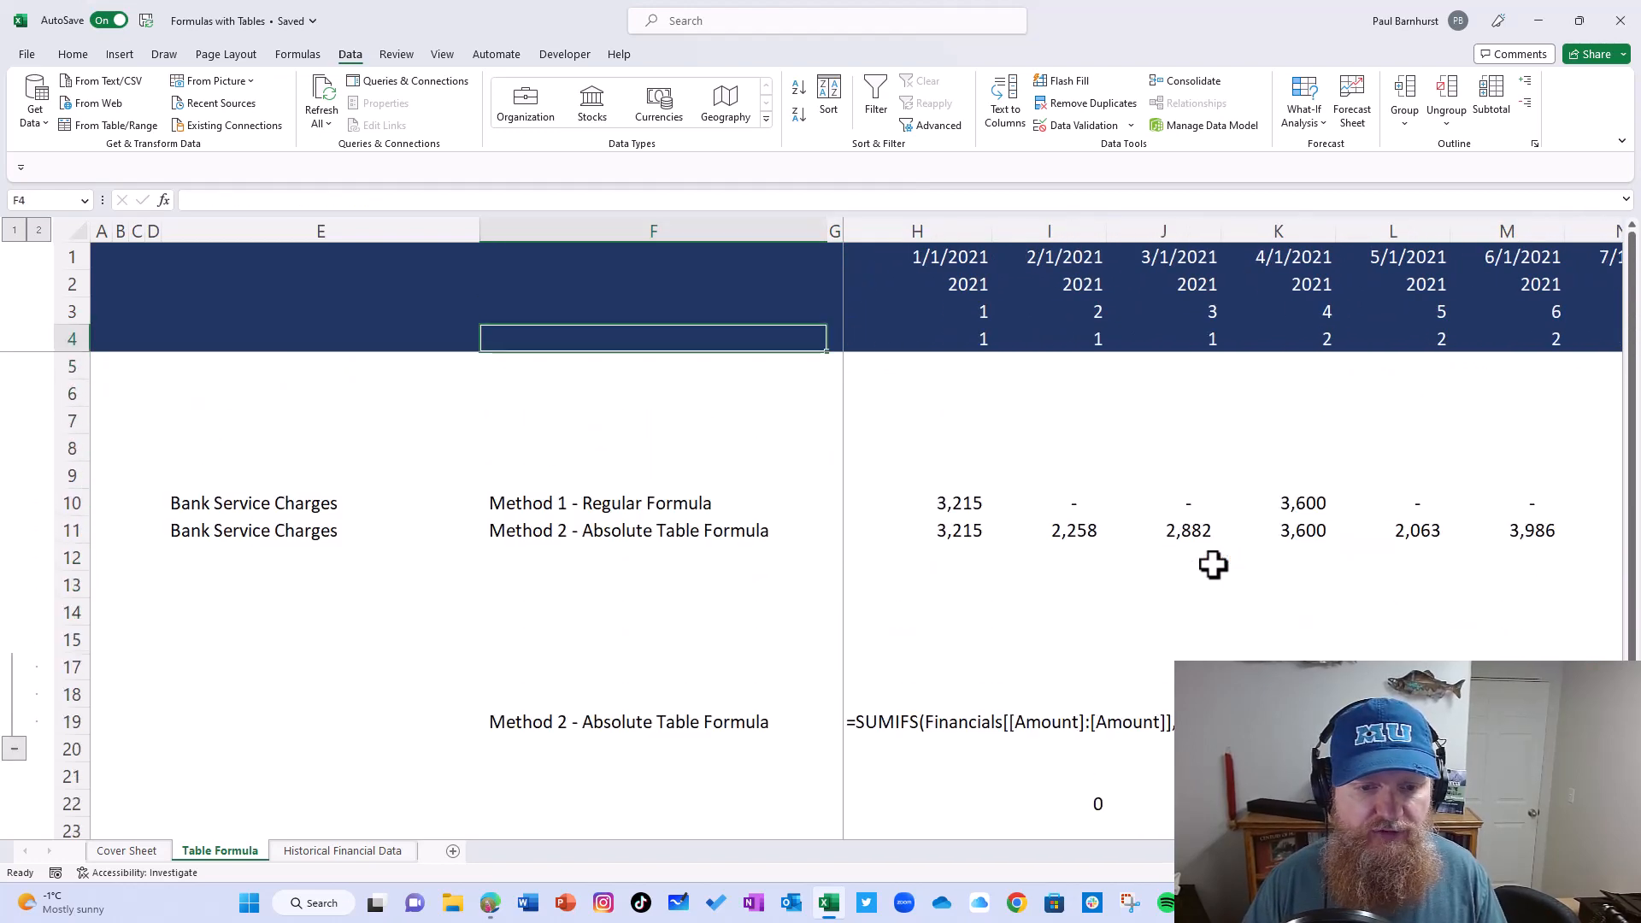
pyautogui.press('Right')
pyautogui.press('Right')
pyautogui.press('Up')
pyautogui.press('Right')
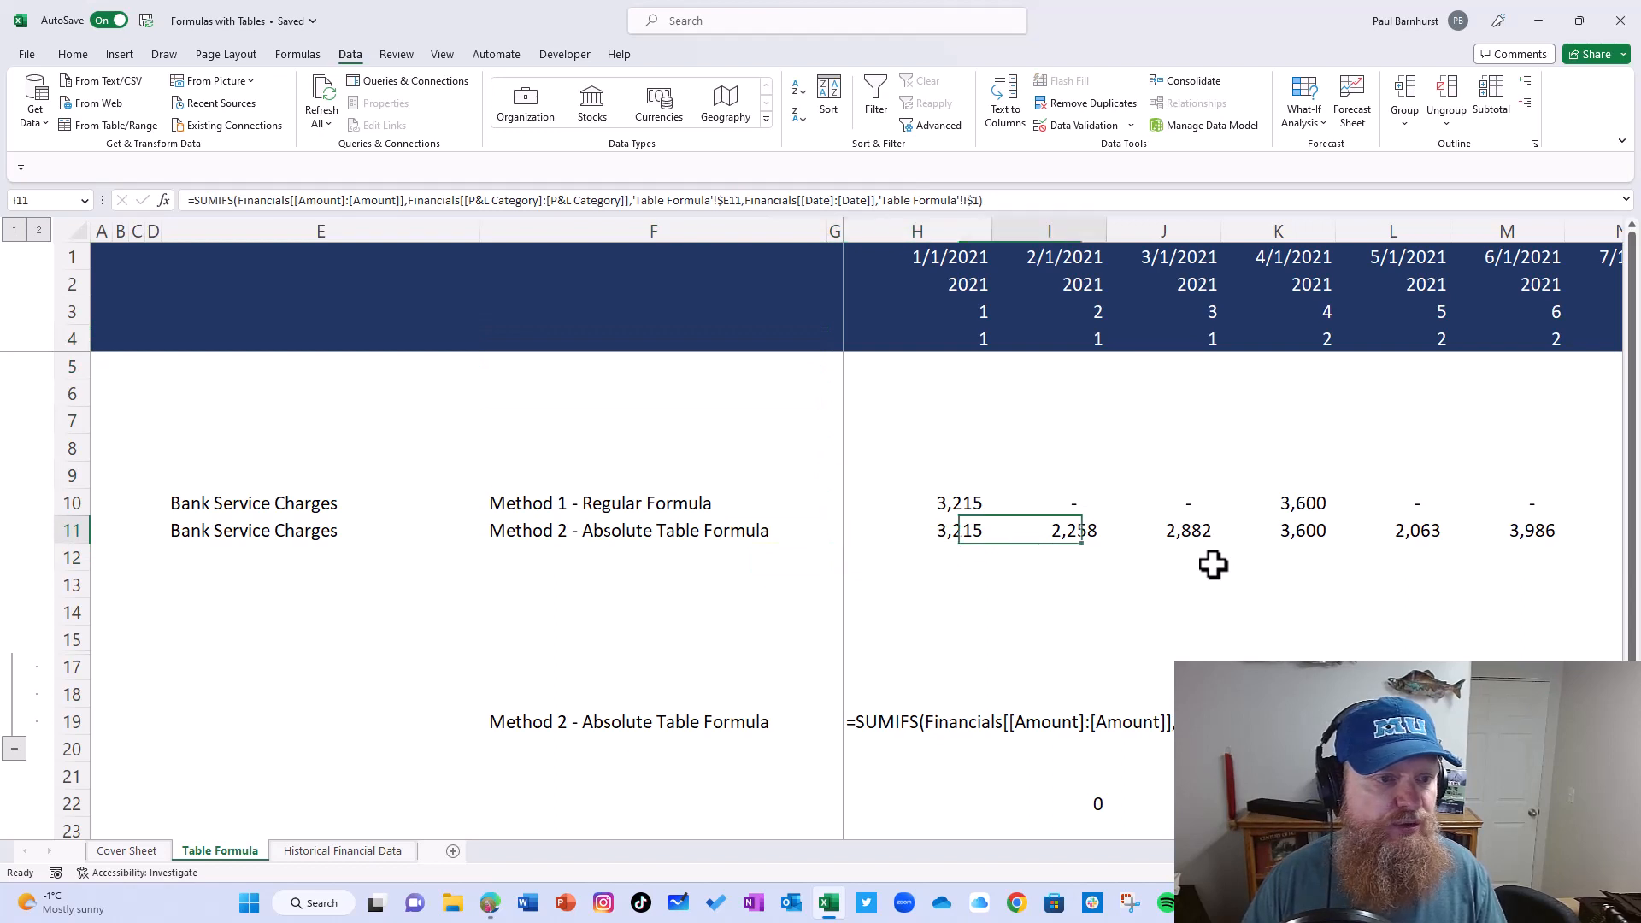
pyautogui.press('Right')
pyautogui.press('Right')
pyautogui.press('Right')
pyautogui.press('Right')
pyautogui.press('Right')
pyautogui.press('Right')
pyautogui.press('Right')
pyautogui.press('Right')
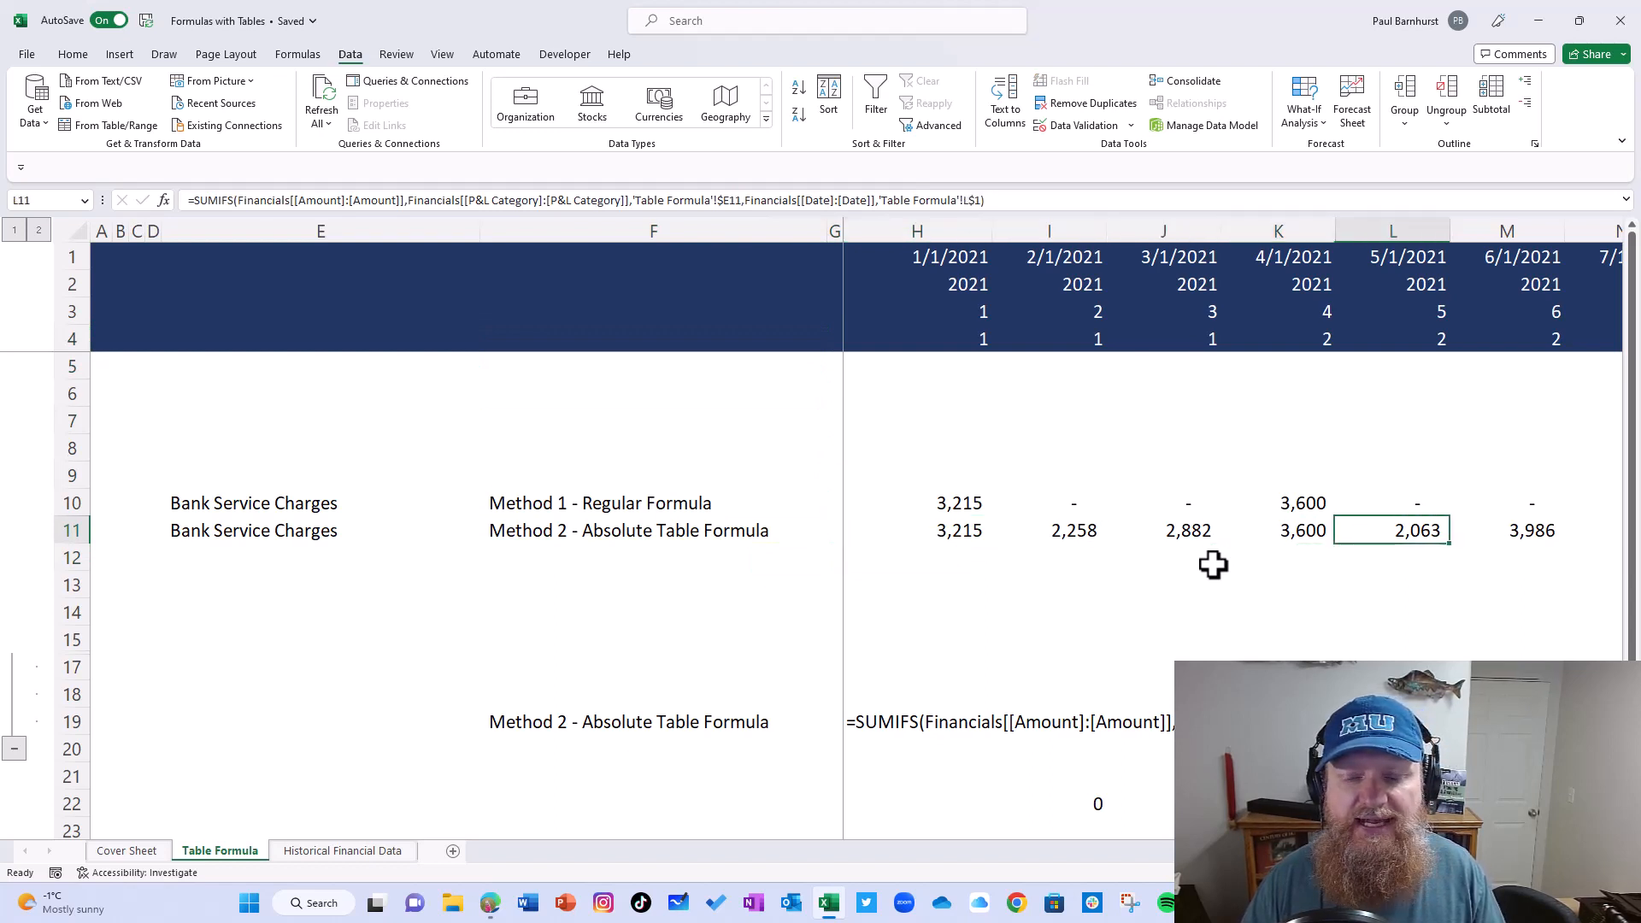
pyautogui.press('Right')
pyautogui.press('Right')
pyautogui.press('Right')
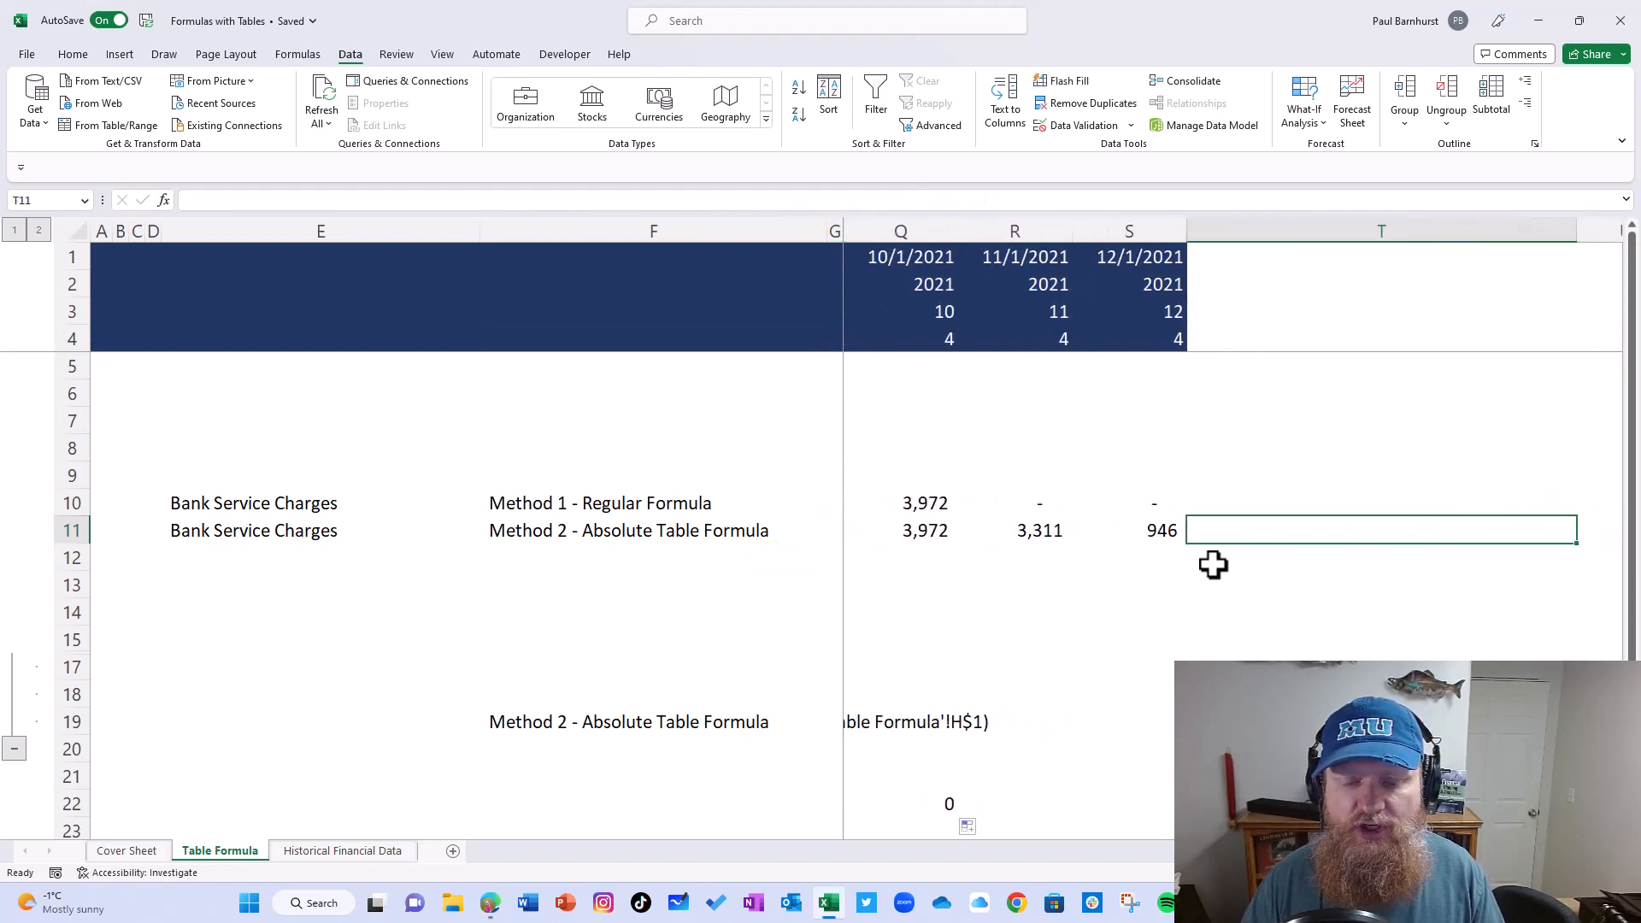
# Step: Clear the Method 2 formulas from H11:S11
pyautogui.press('Left')
pyautogui.press('Left')
pyautogui.press('Left')
pyautogui.hotkey('ctrl', 'Left')
pyautogui.hotkey('ctrl', 'Left')
pyautogui.hotkey('ctrl', 'Left')
pyautogui.hotkey('ctrl', 'Left')
pyautogui.press('Right')
pyautogui.press('Right')
pyautogui.press('Right')
pyautogui.press('Right')
pyautogui.press('Right')
pyautogui.press('Right')
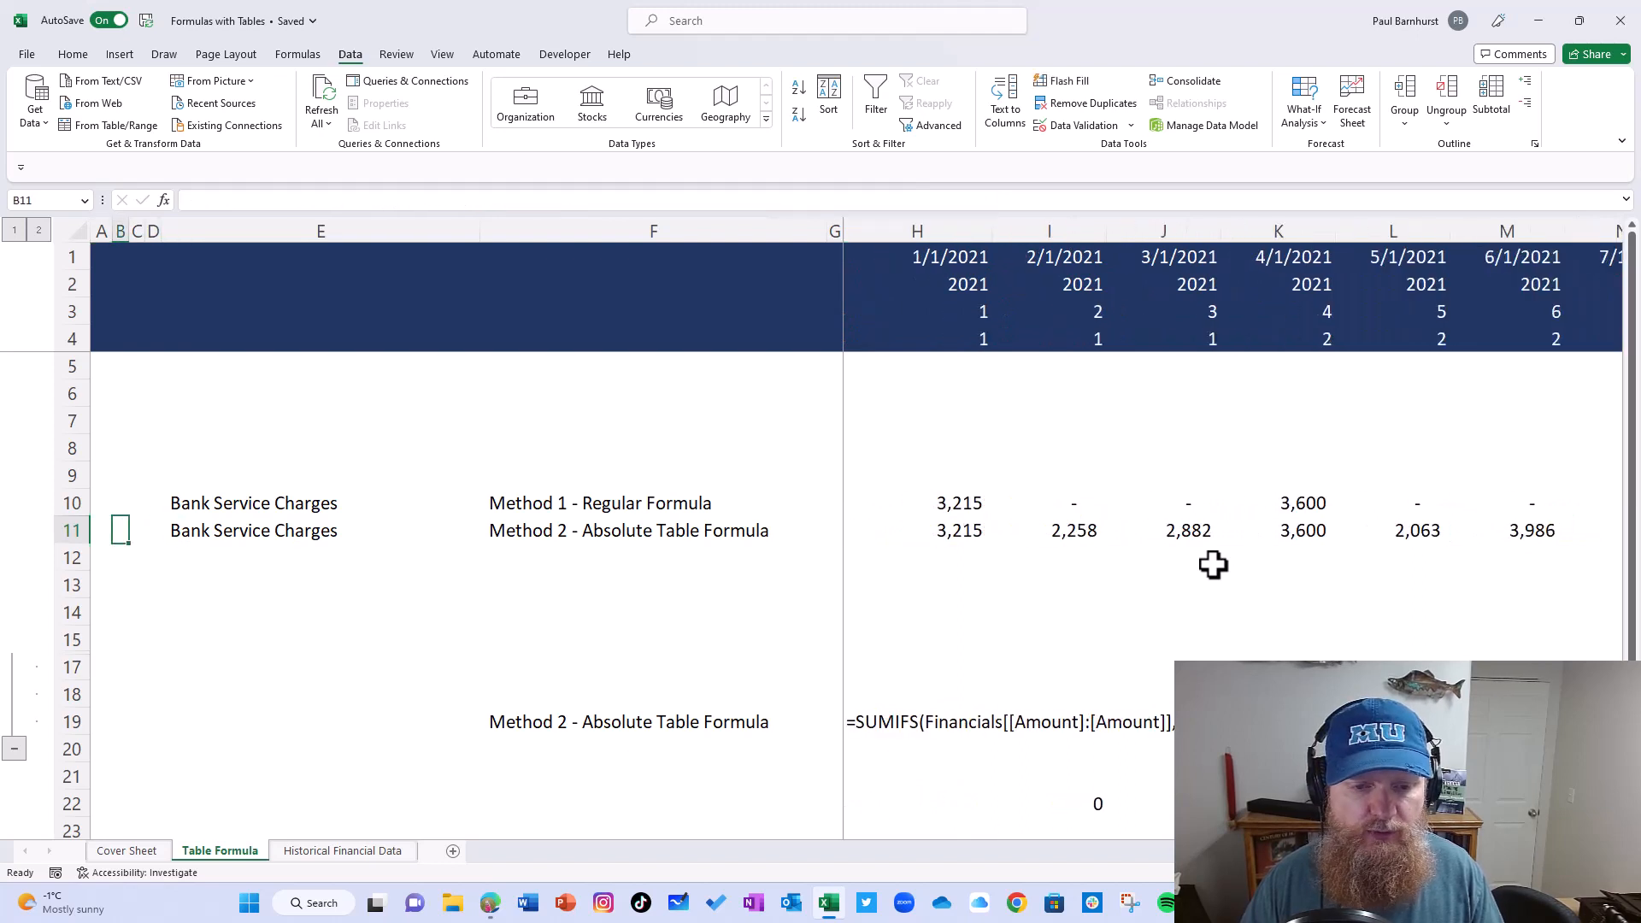
pyautogui.press('Right')
pyautogui.hotkey('ctrl', 'shift', 'Right')
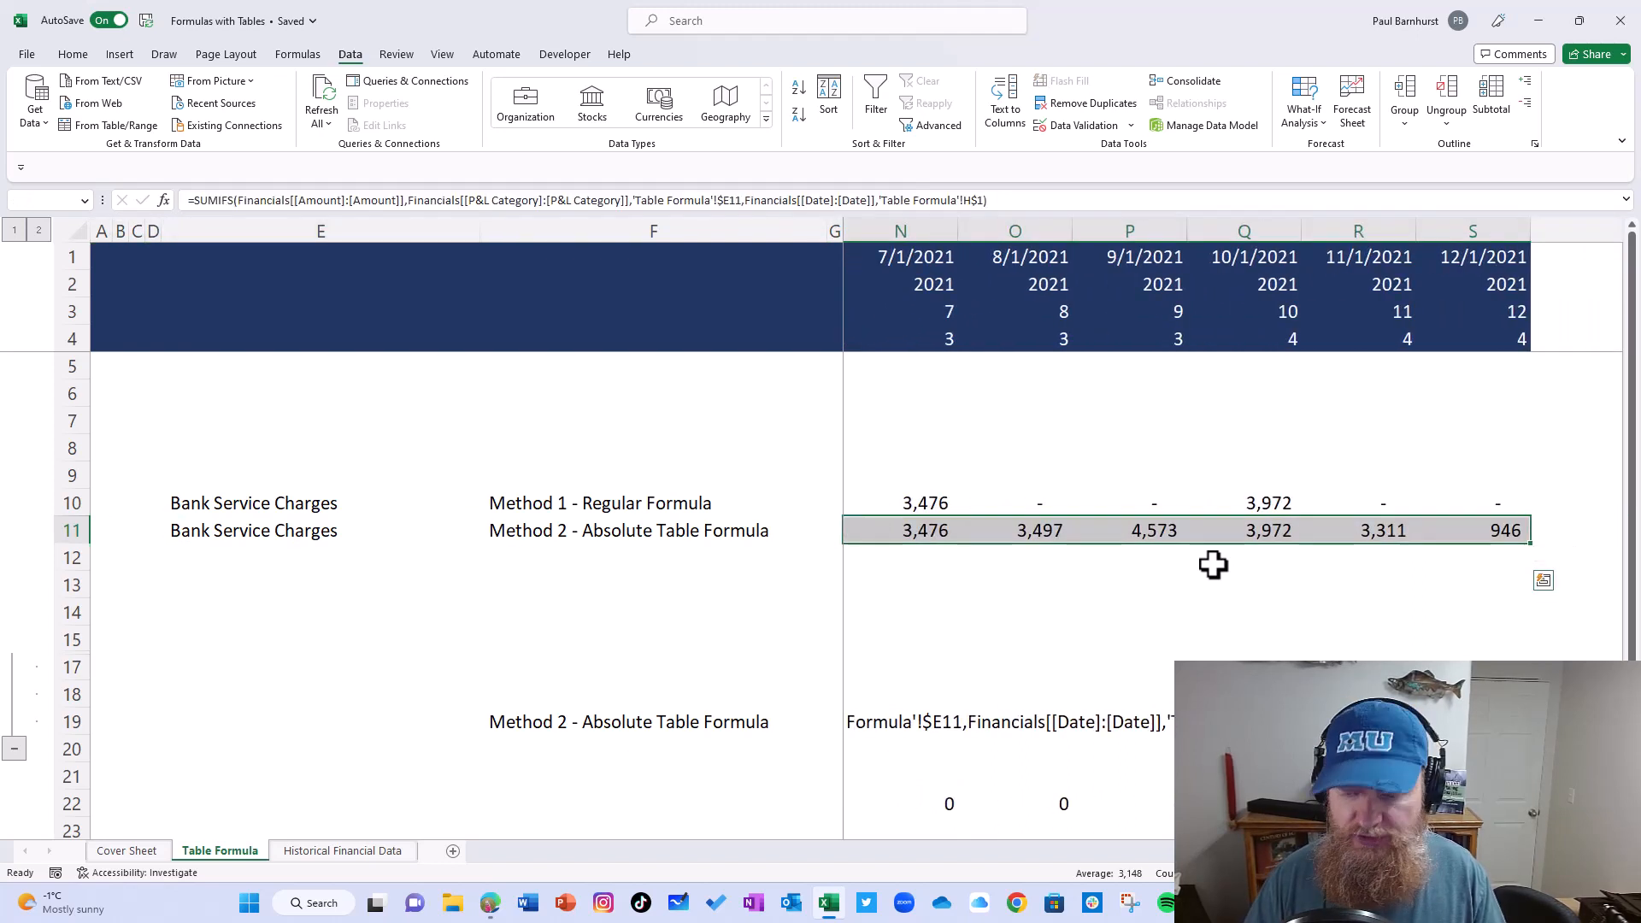
pyautogui.press('Delete')
# Step: Start a SUMIFS formula in H11 with Financials[[Amount]:[amount]] as the absolute sum range
pyautogui.press('Left')
pyautogui.press('Right')
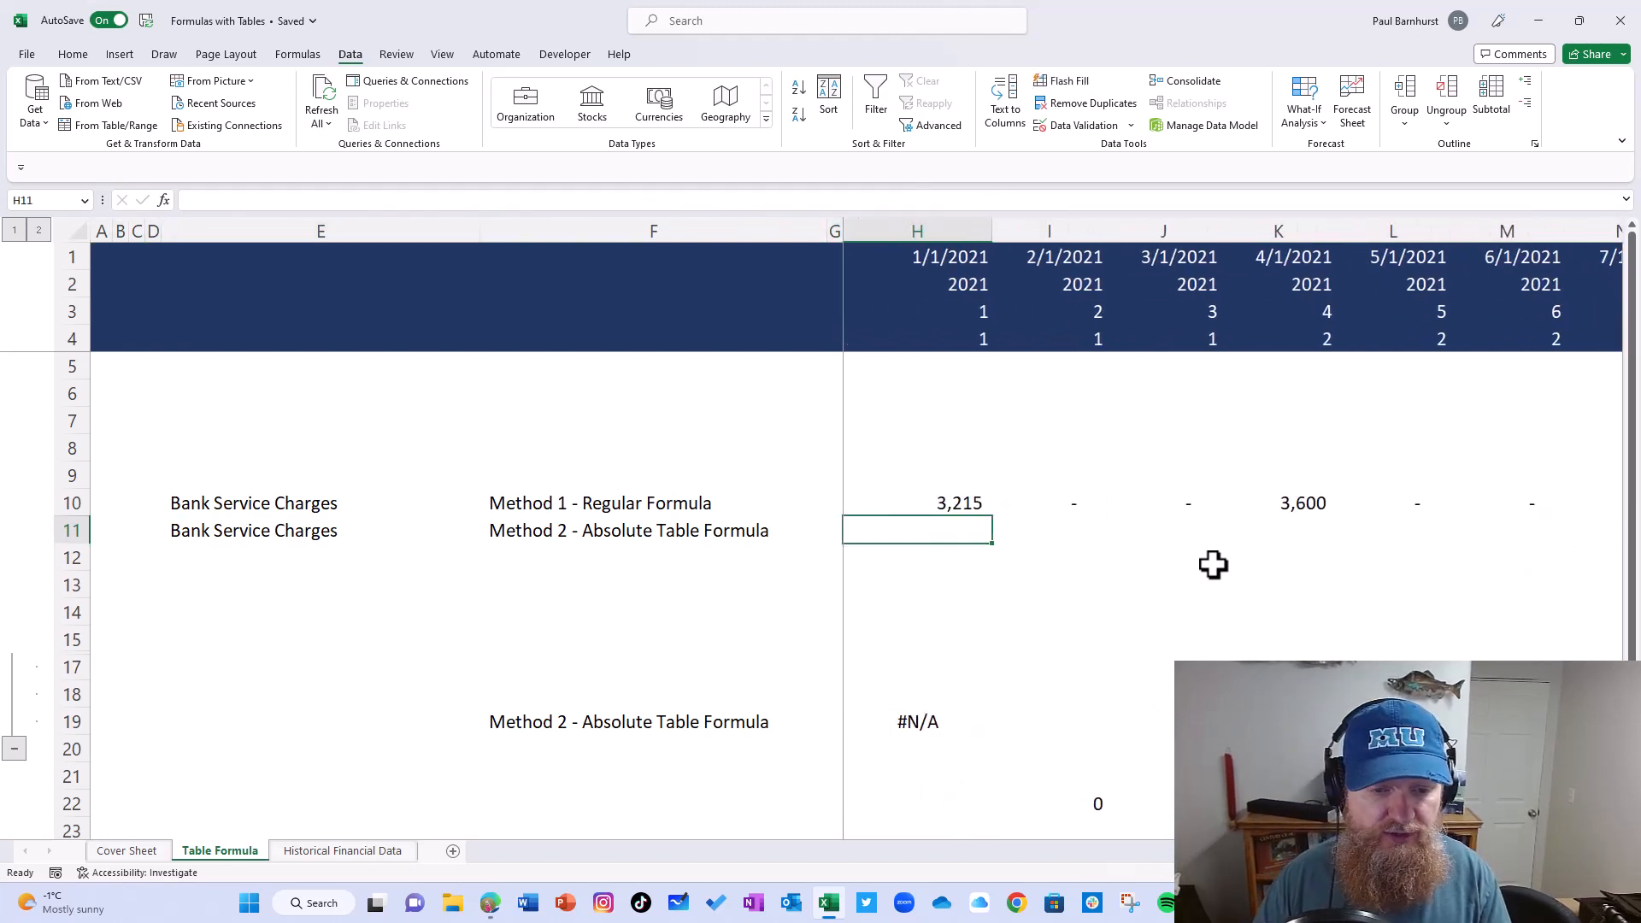
pyautogui.write('=sumifs(')
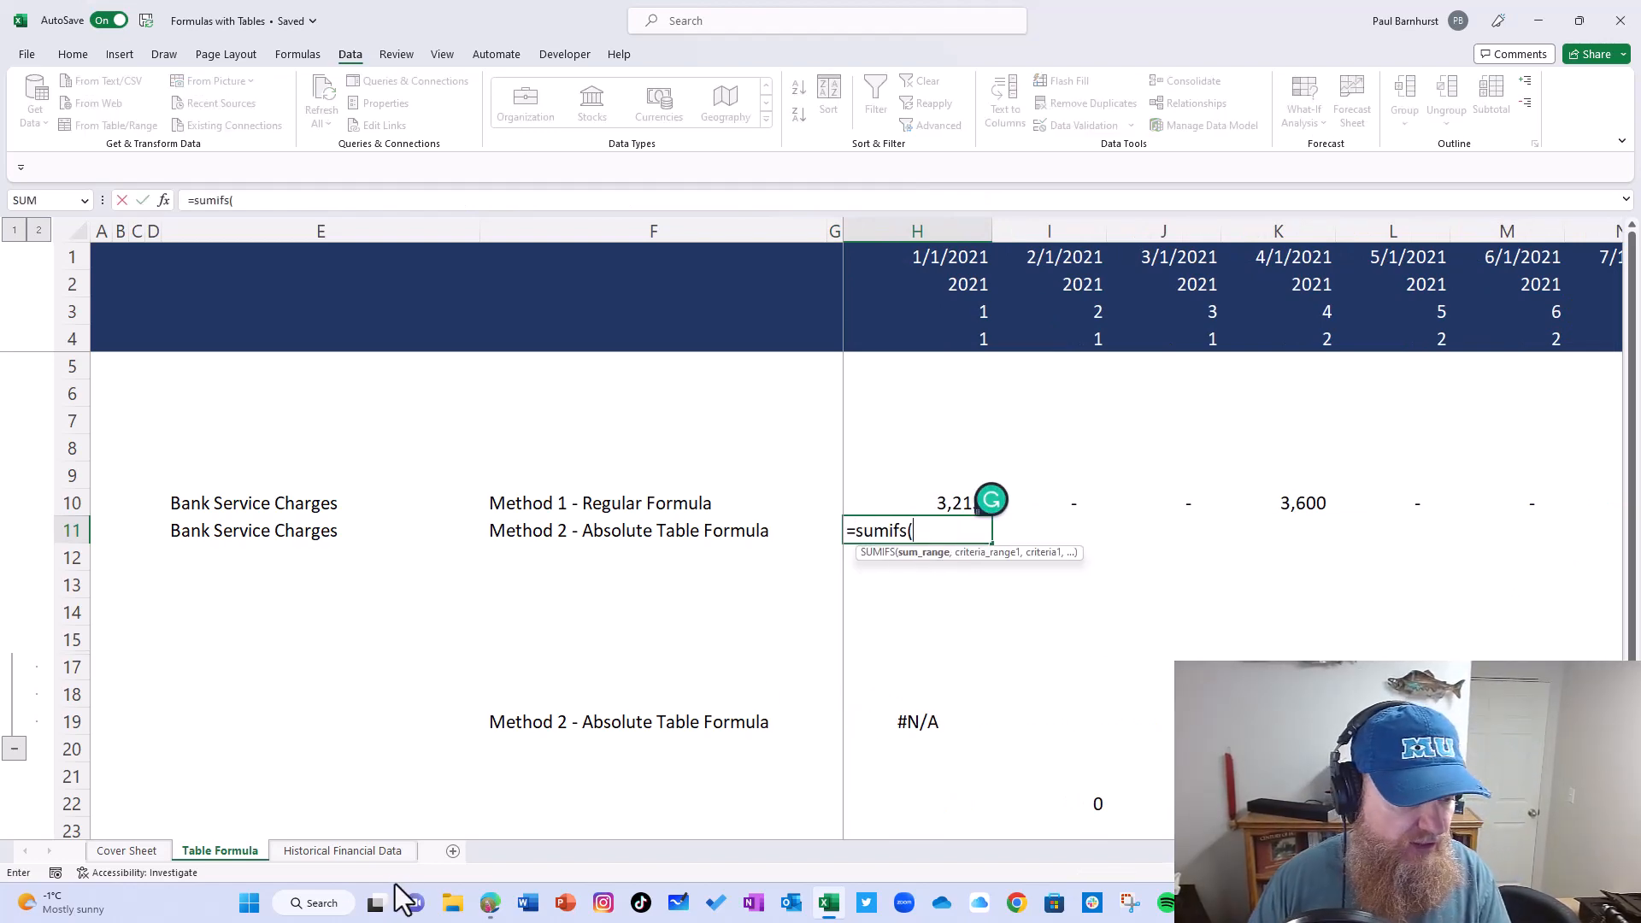
pyautogui.click(364, 851)
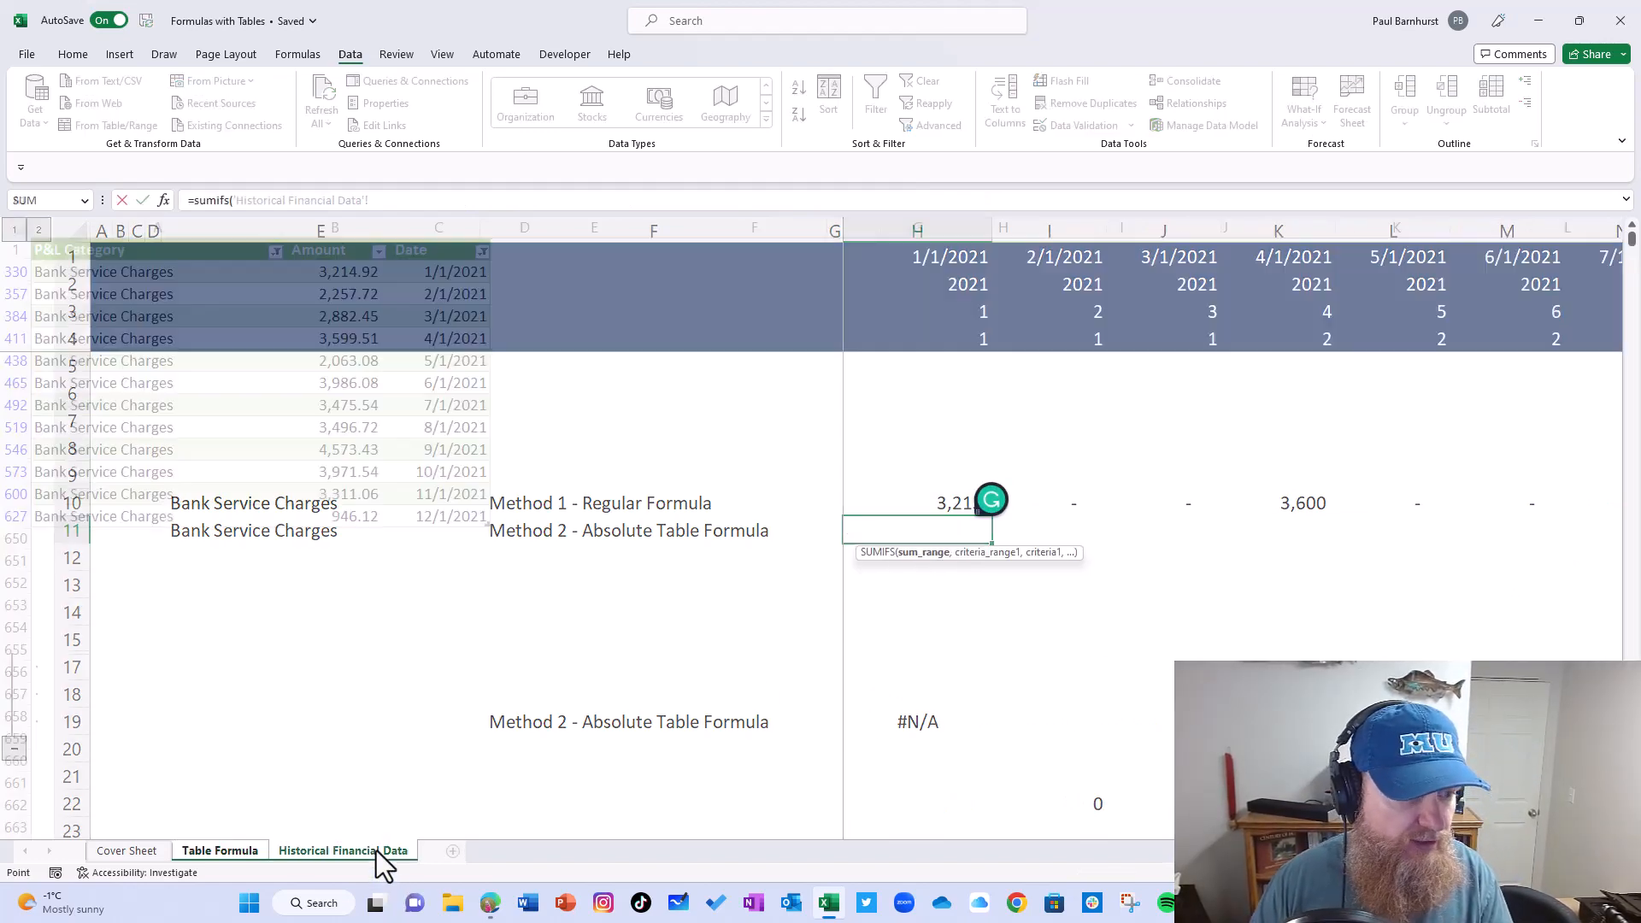
pyautogui.click(335, 221)
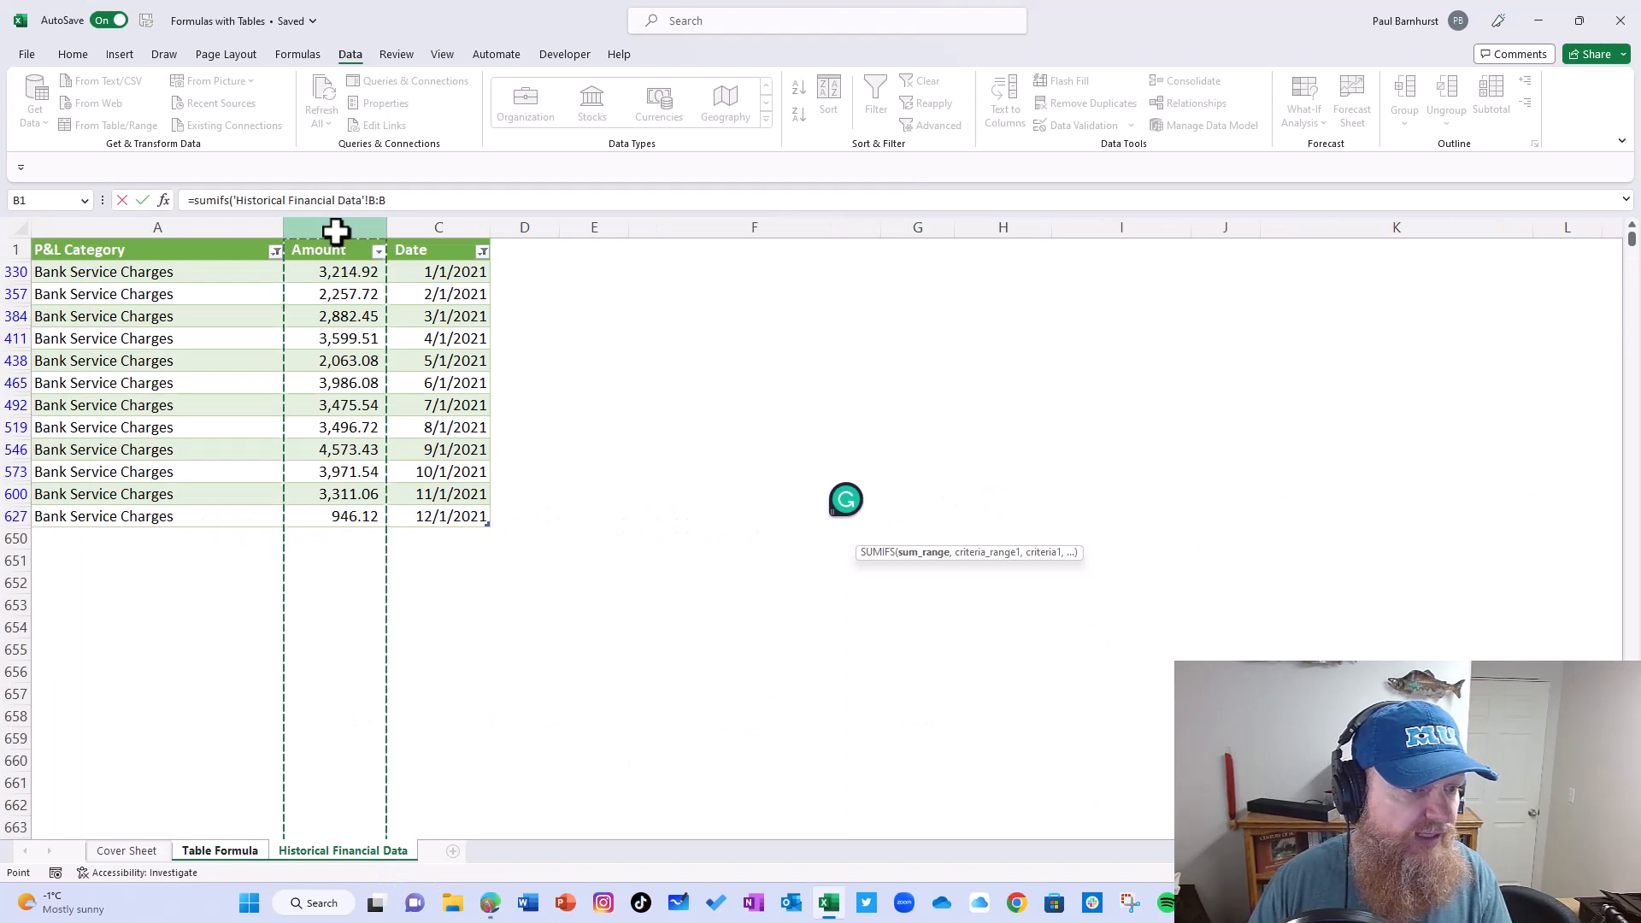
pyautogui.click(330, 235)
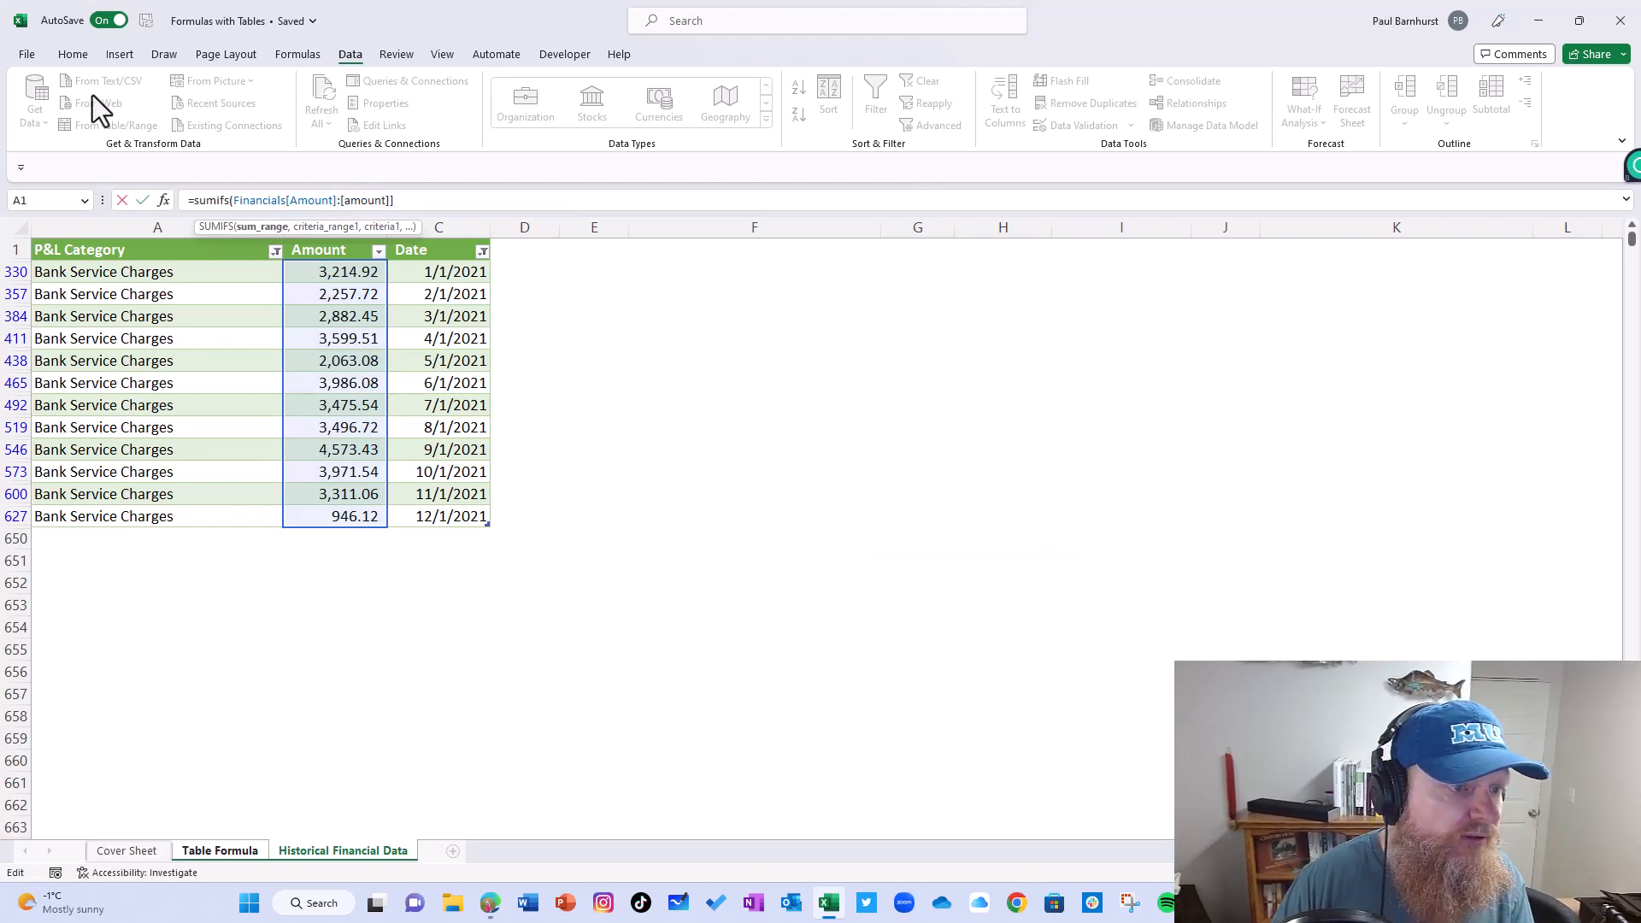
pyautogui.moveTo(285, 203); pyautogui.dragTo(290, 203)
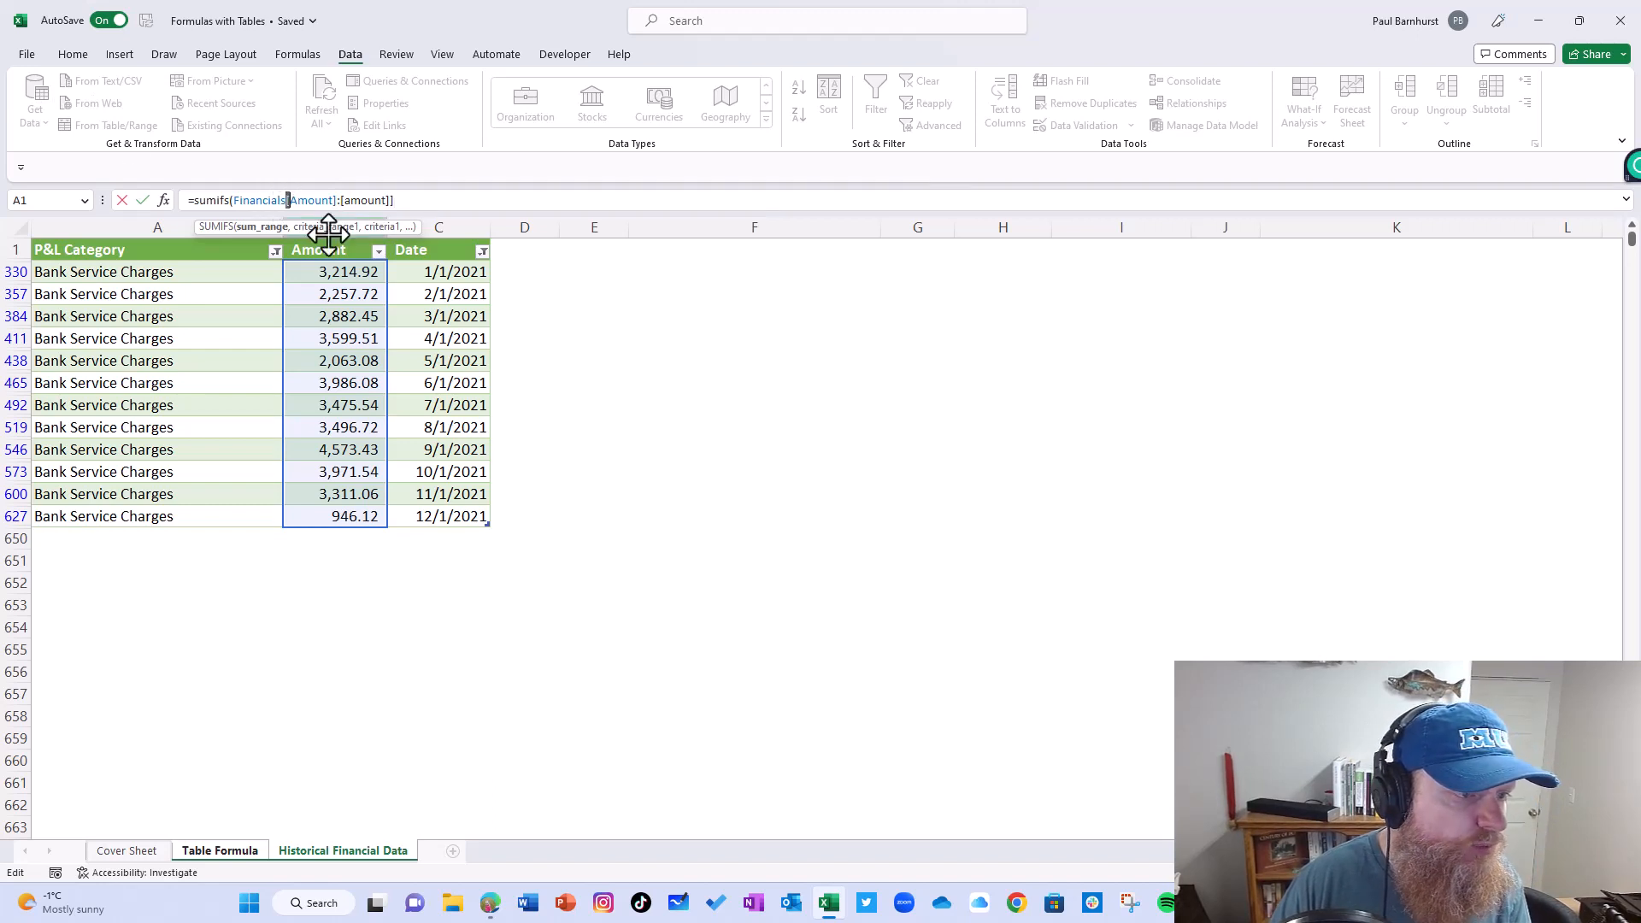
pyautogui.write('[')
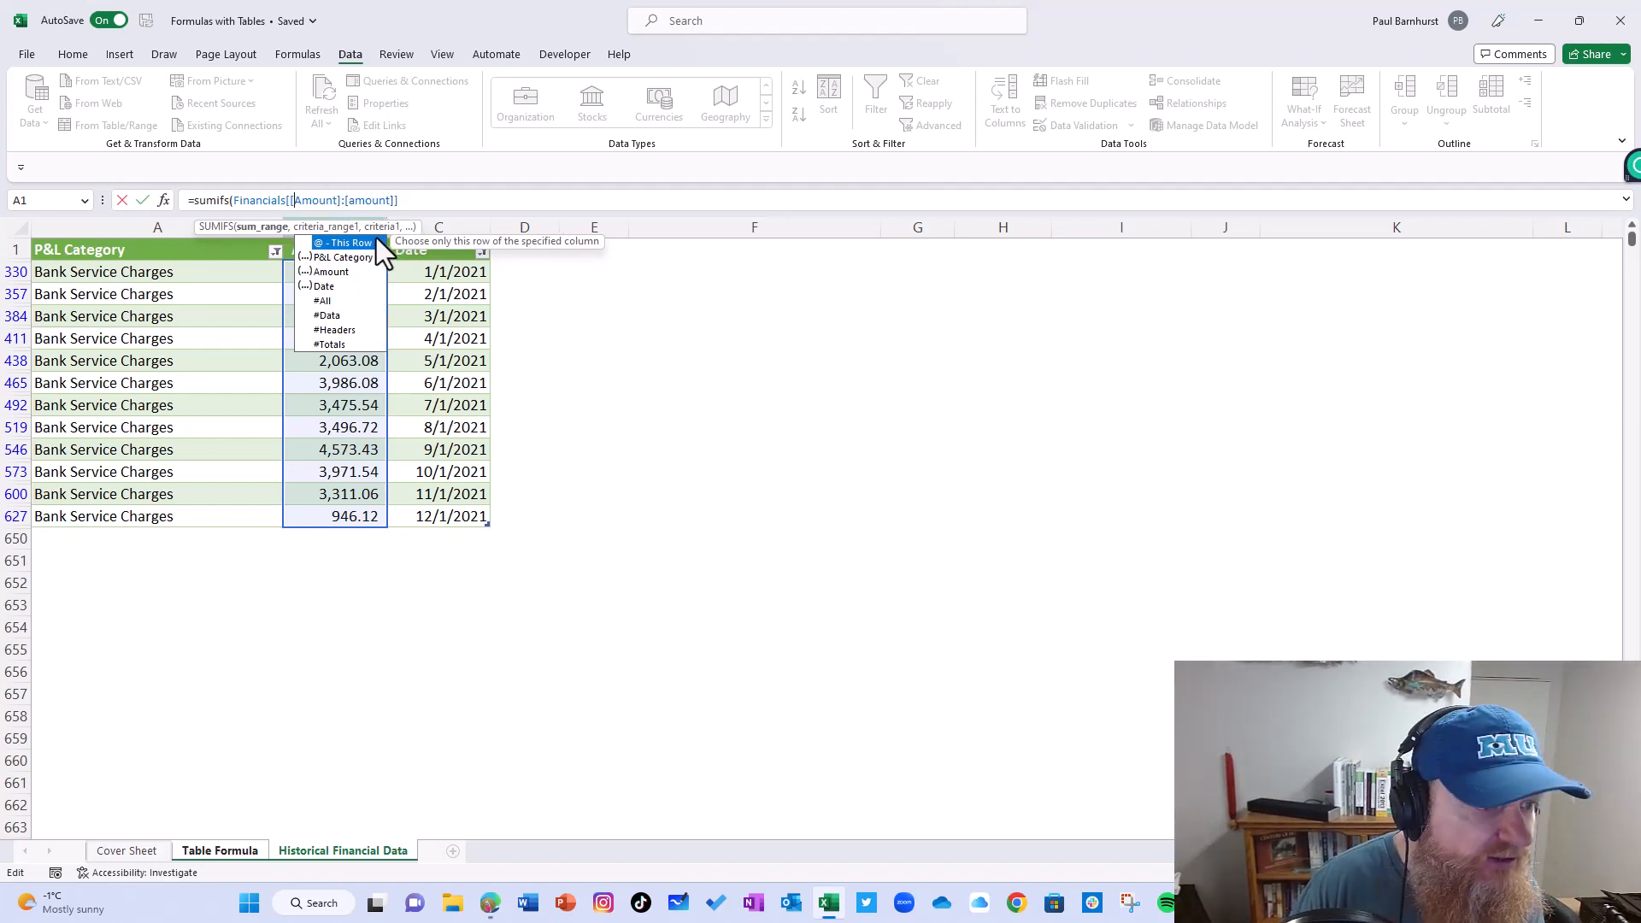
pyautogui.write('[Amount]:[amount')
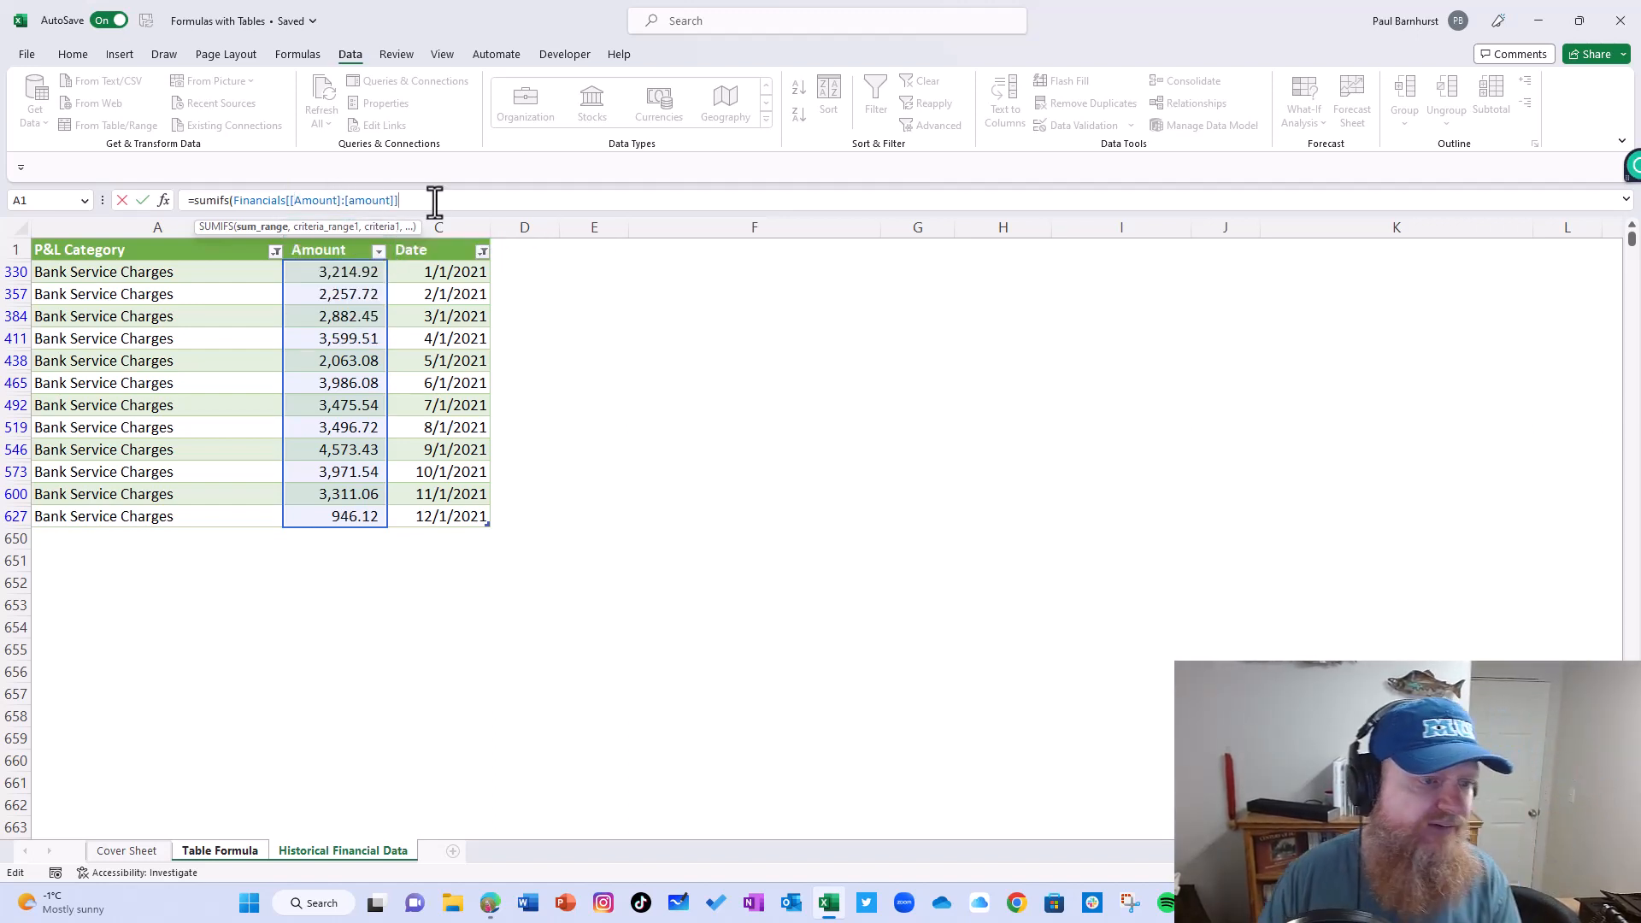
pyautogui.write(']],')
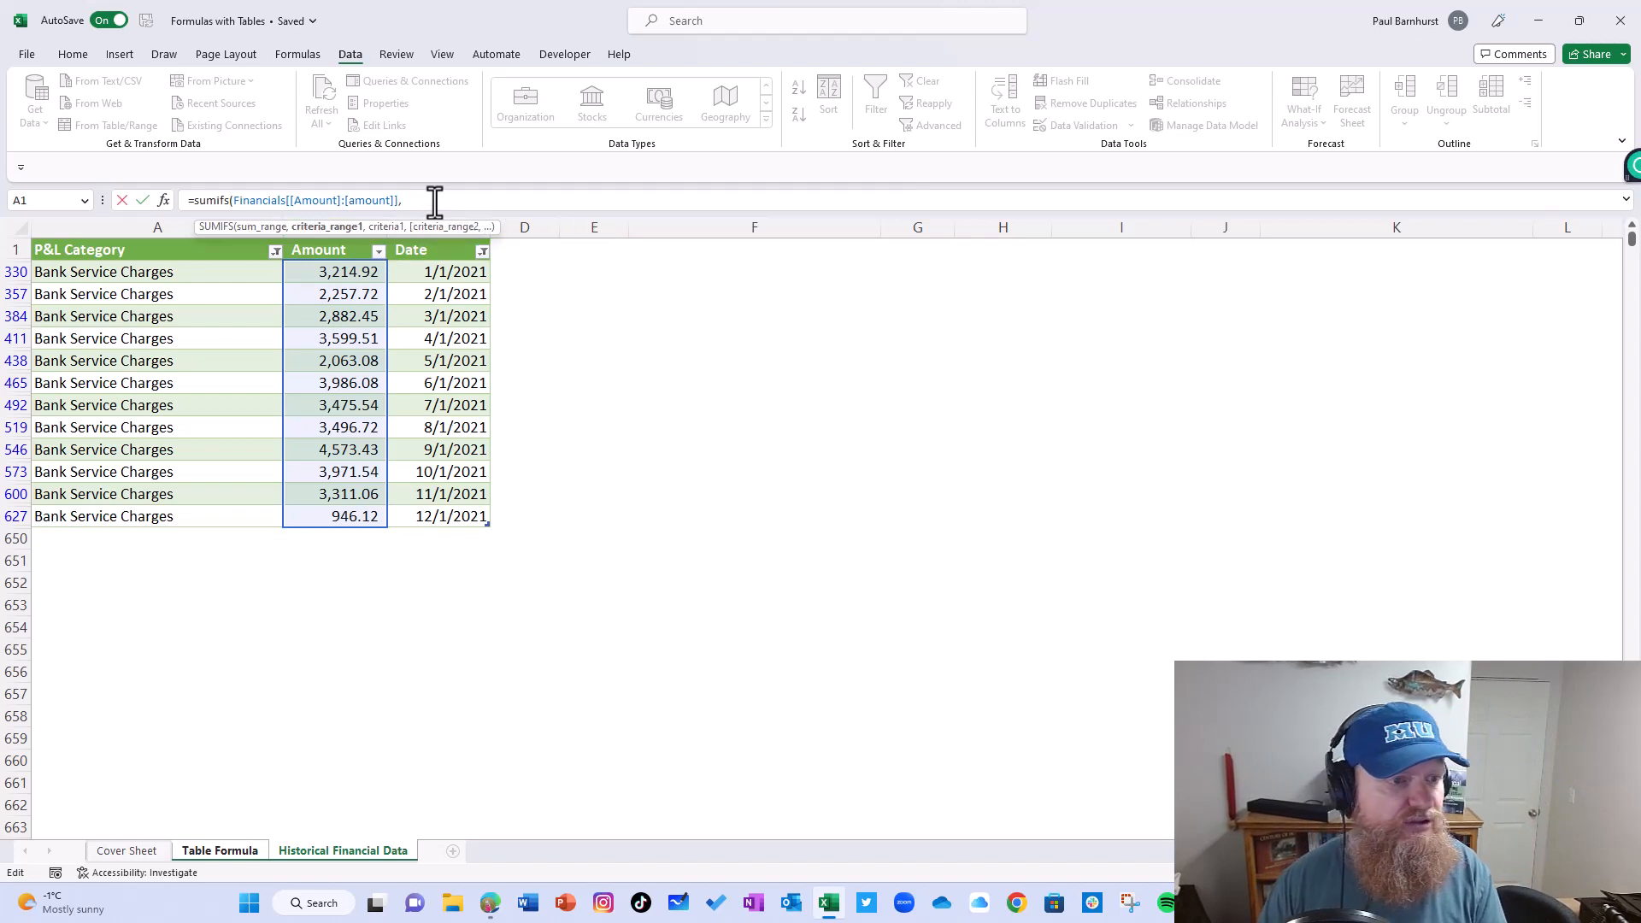
# Step: Add Financials[[P&L Category]:[P&L Category]] as the first criteria range of the SUMIFS formula
pyautogui.click(148, 240)
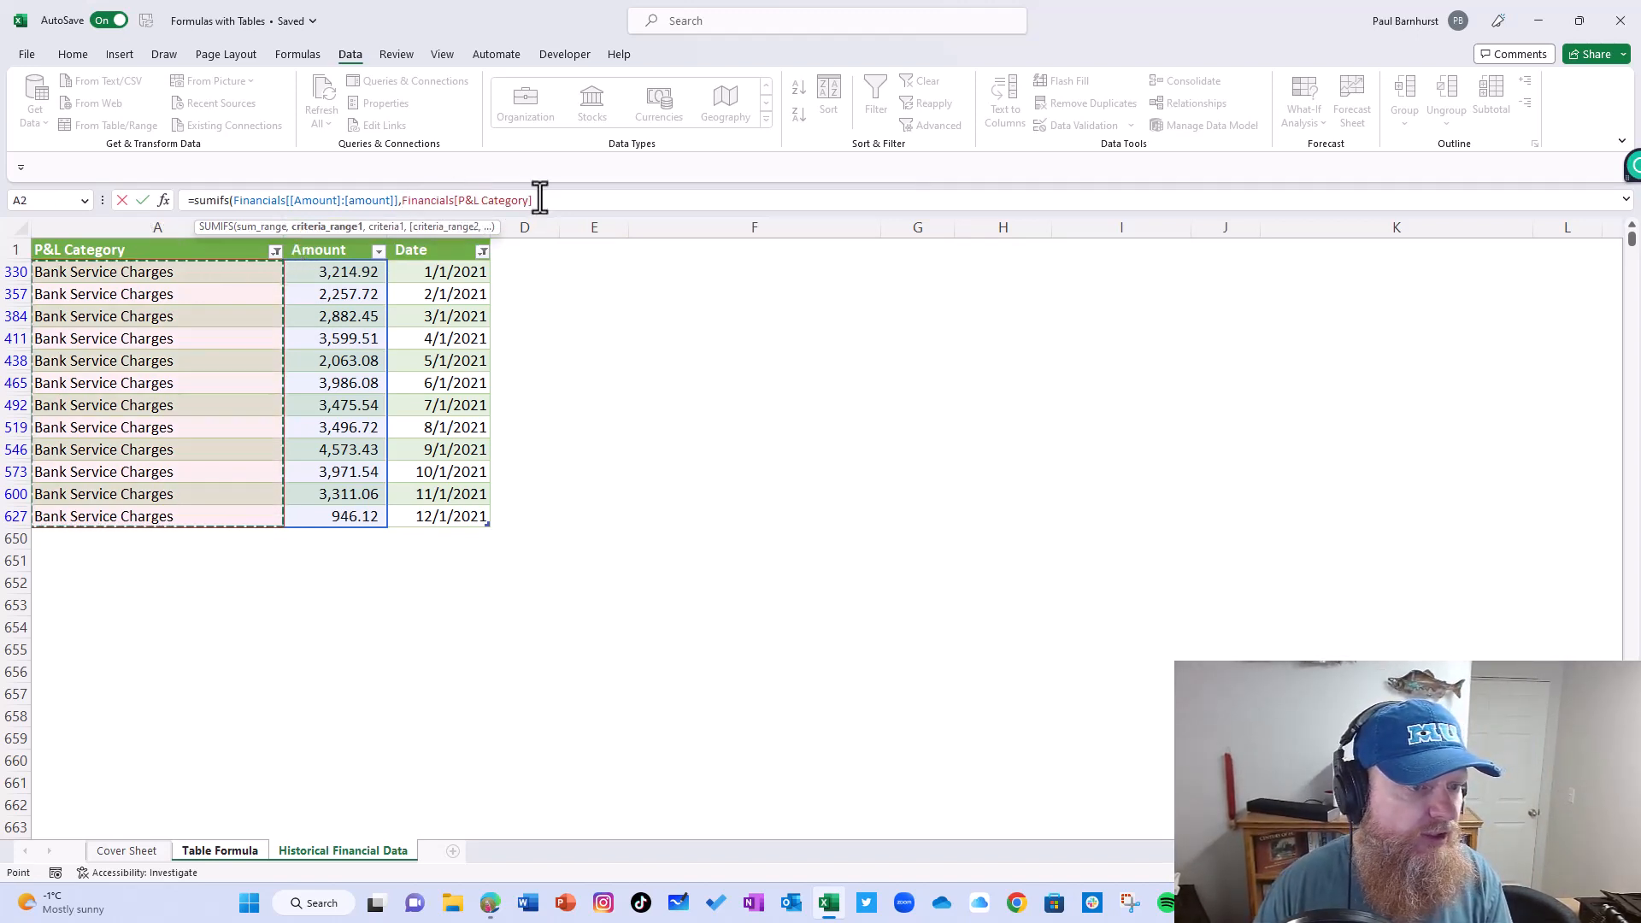
pyautogui.moveTo(537, 200); pyautogui.dragTo(454, 200)
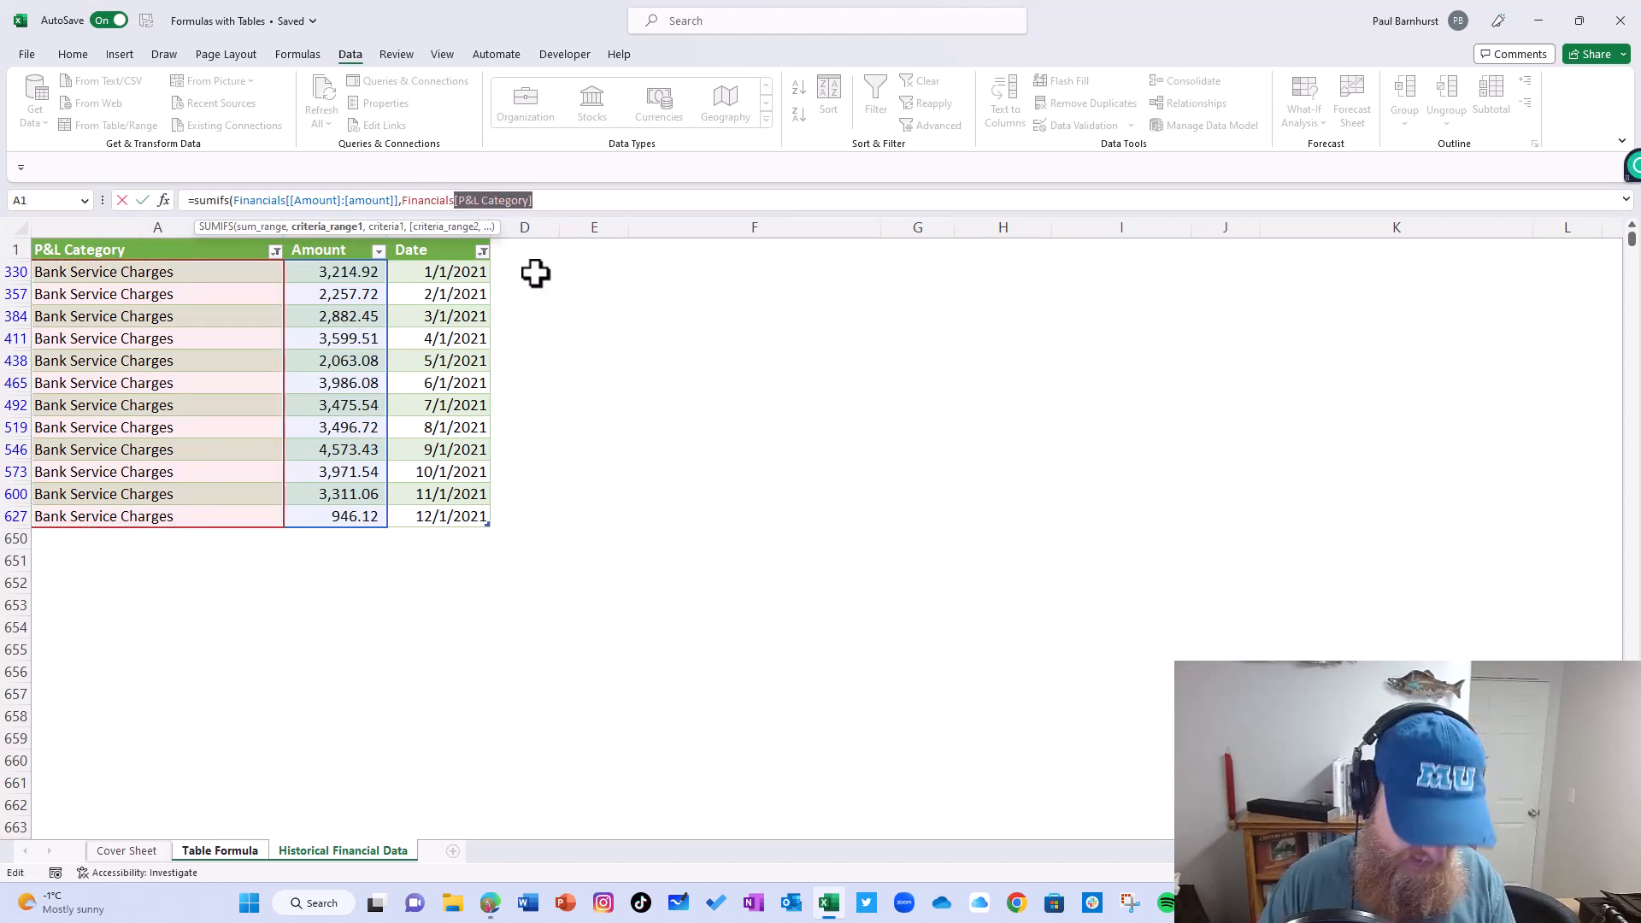
pyautogui.click(554, 203)
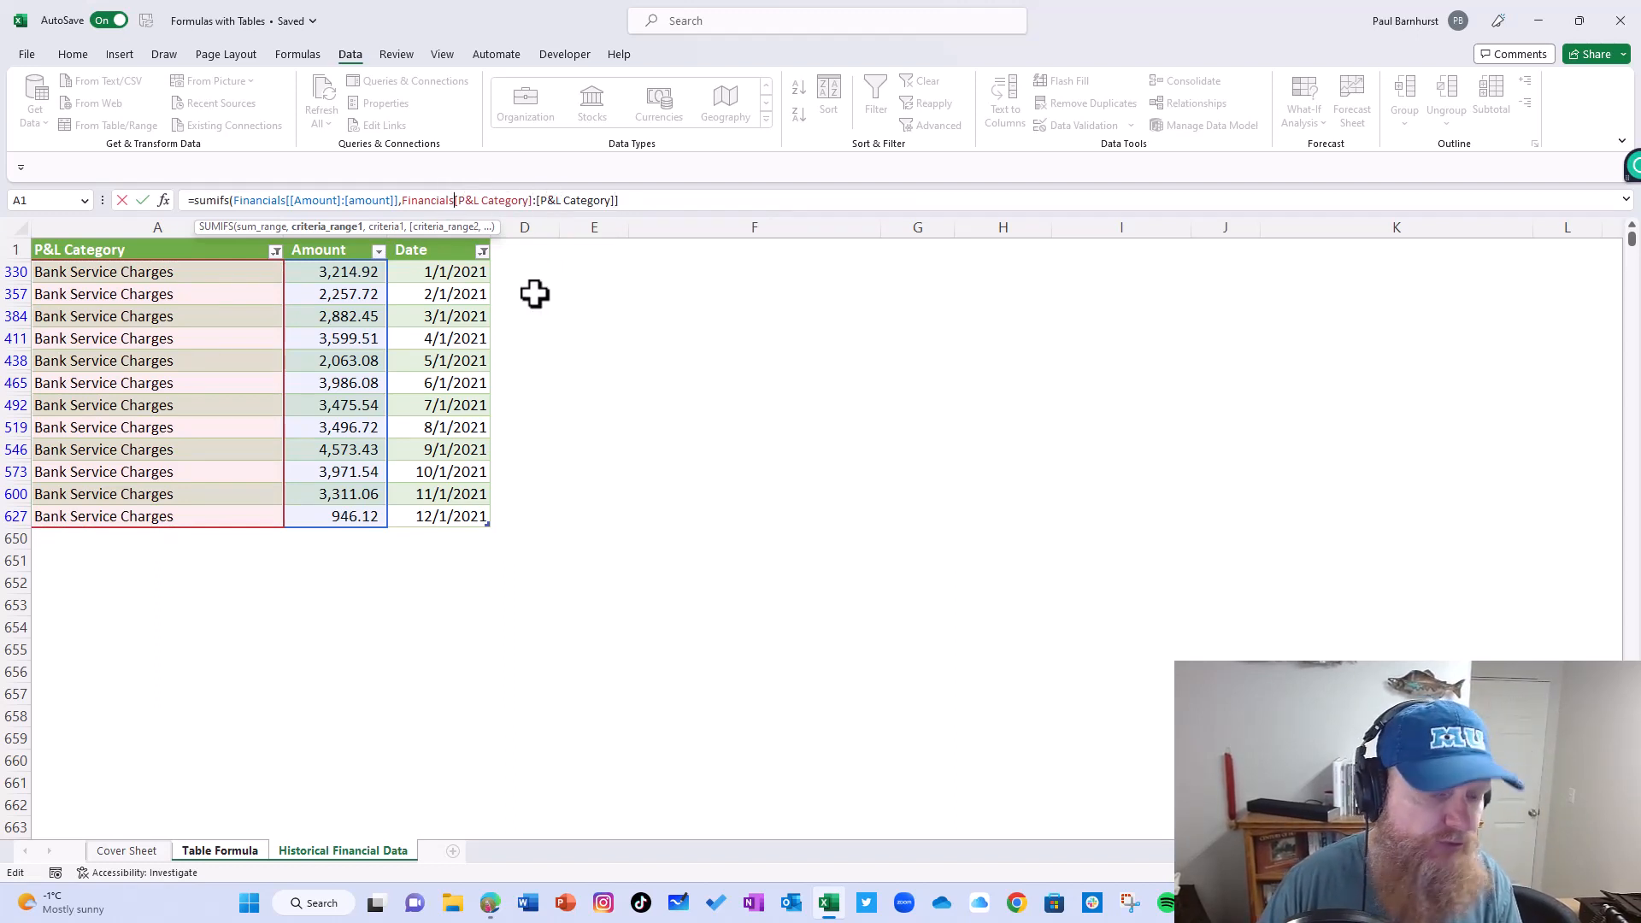
pyautogui.write('[')
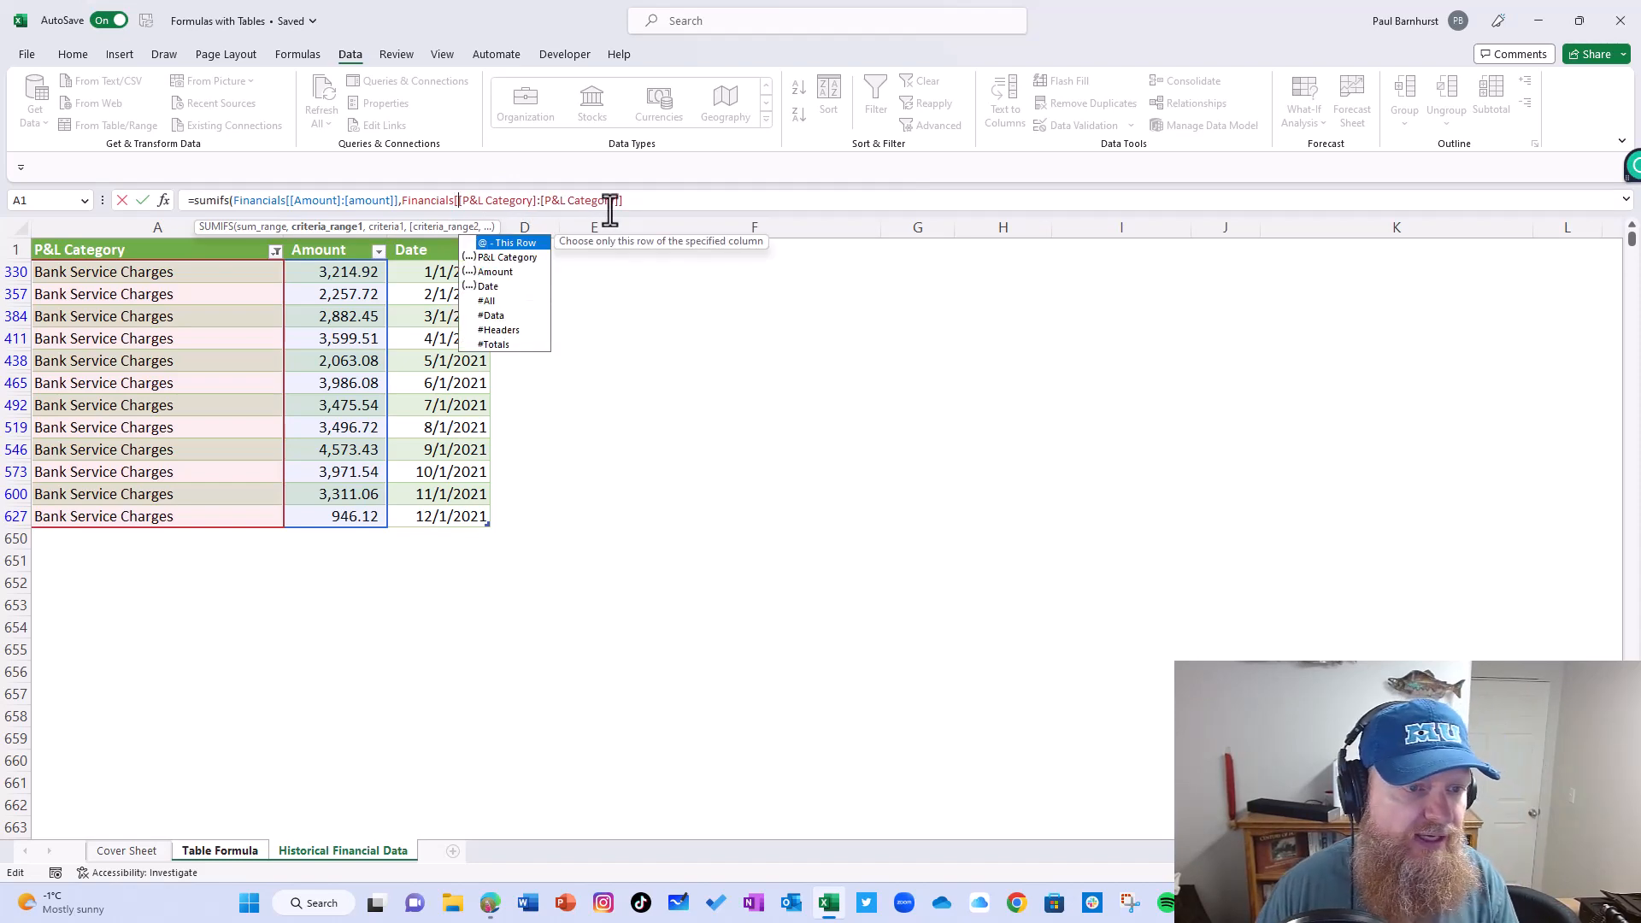
pyautogui.click(657, 201)
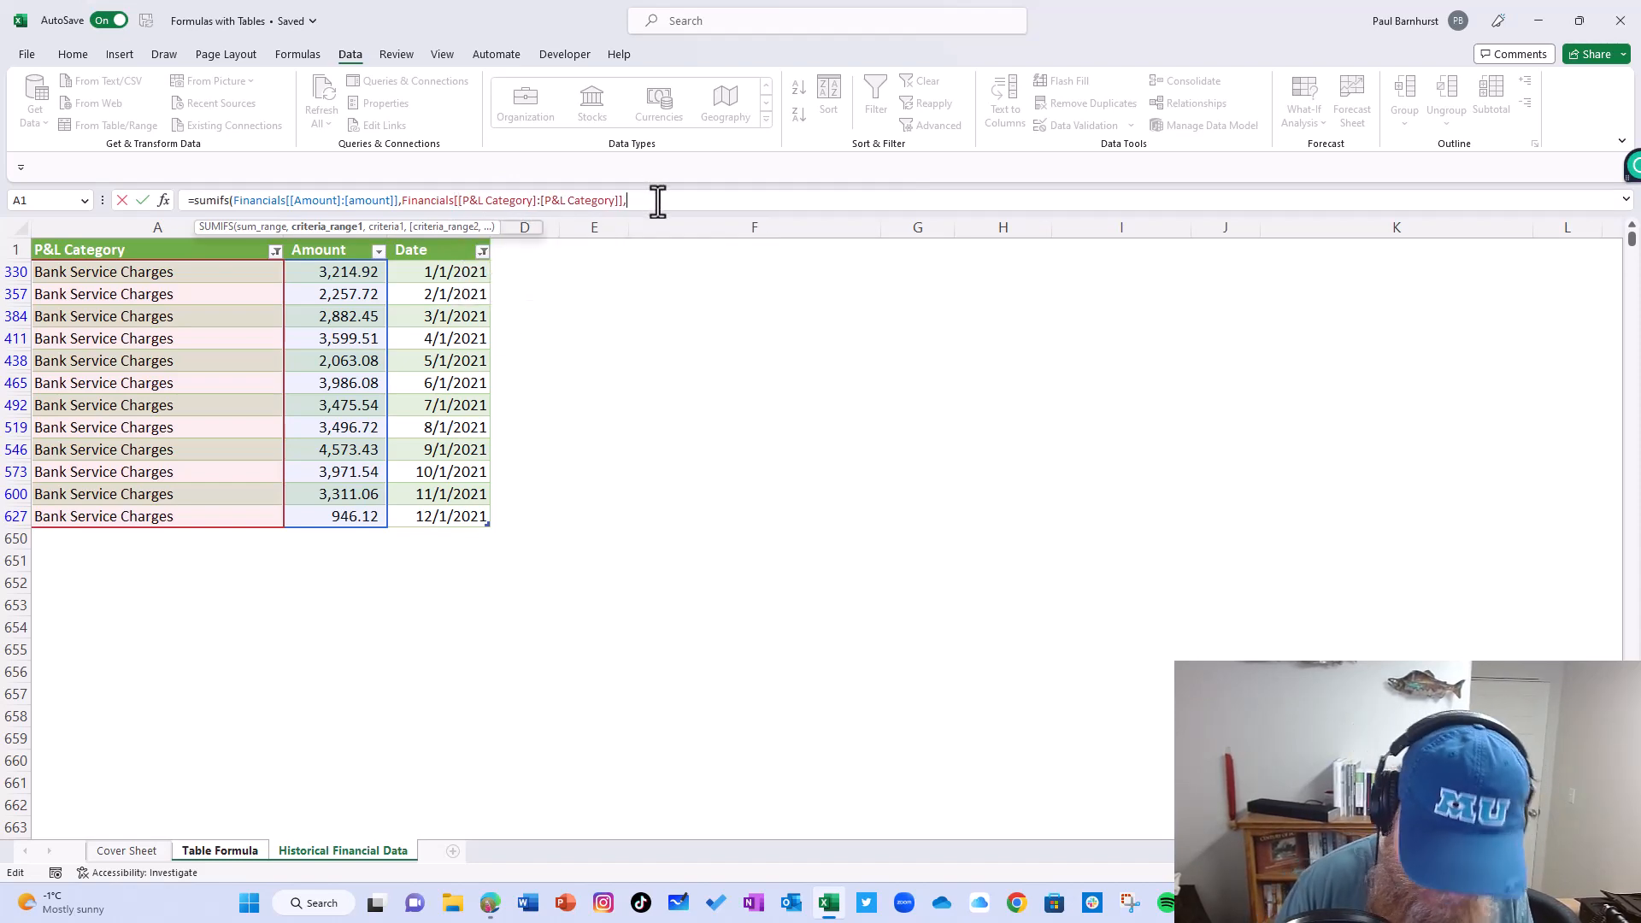
# Step: Add cell E11 on the Table Formula sheet as the first criterion, locking only its column as $E11
pyautogui.click(224, 850)
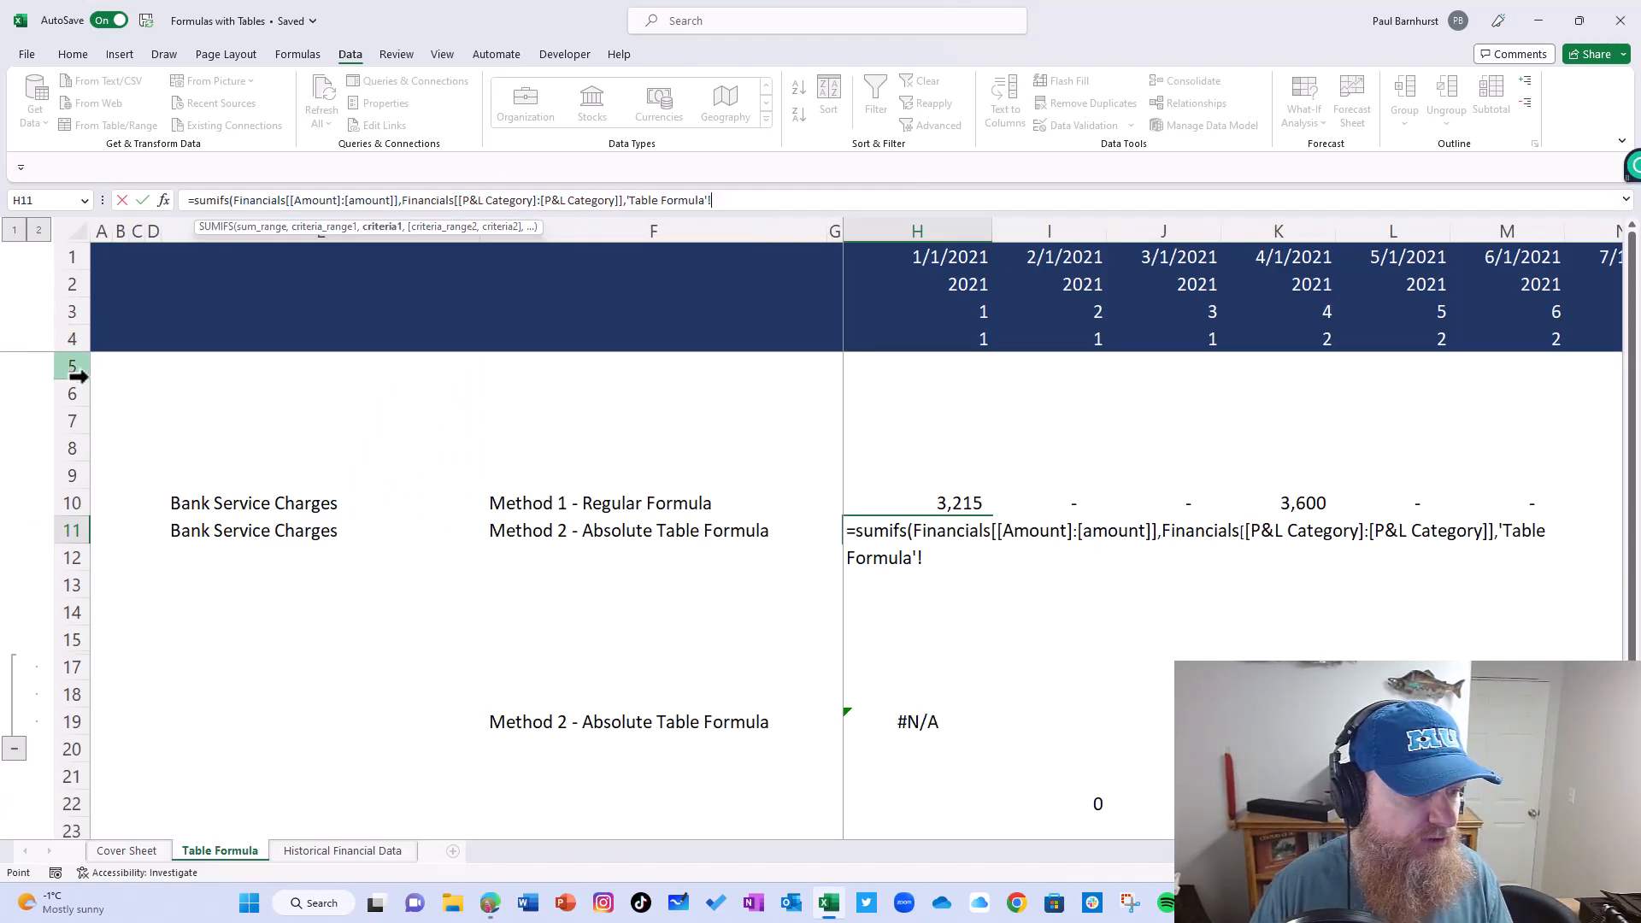
pyautogui.click(265, 530)
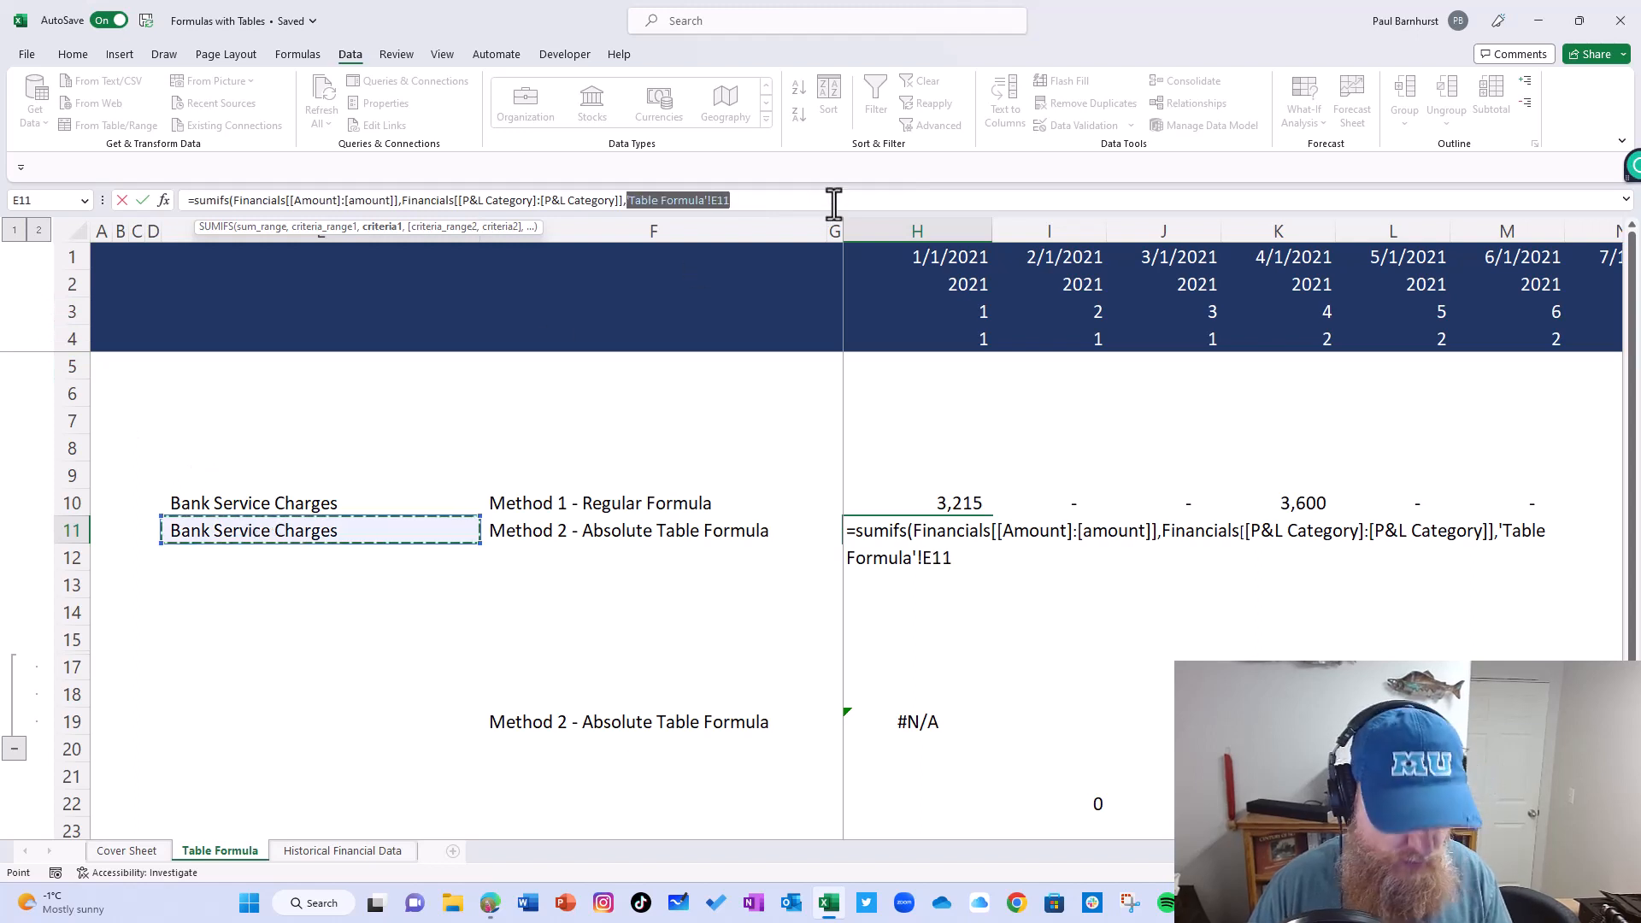
pyautogui.press('F4')
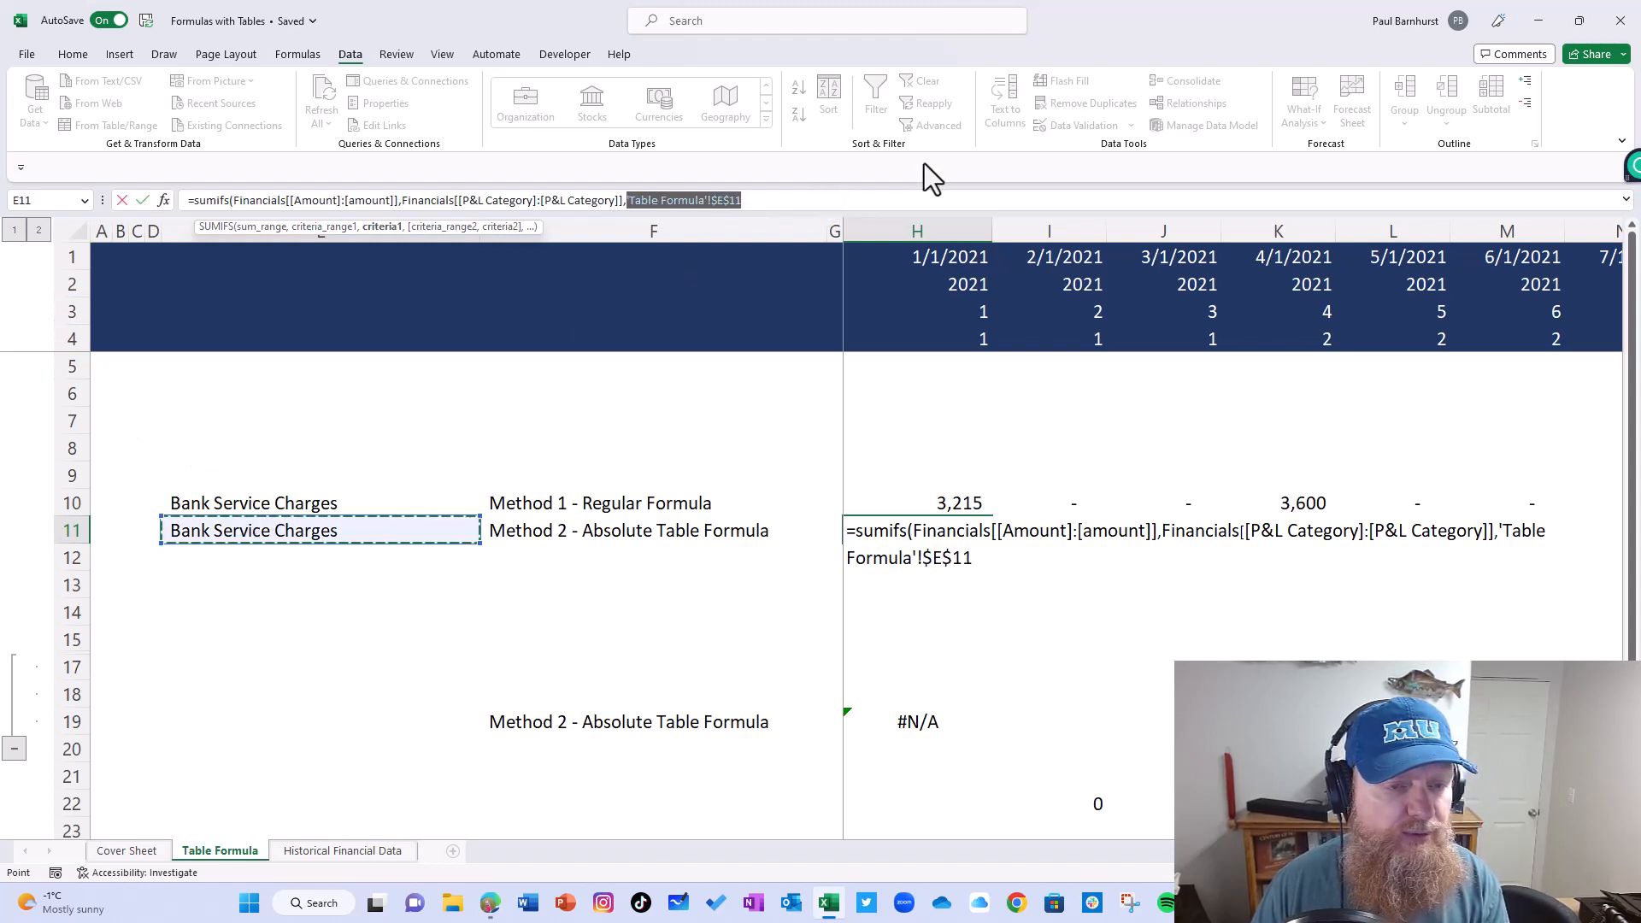
pyautogui.press('F4')
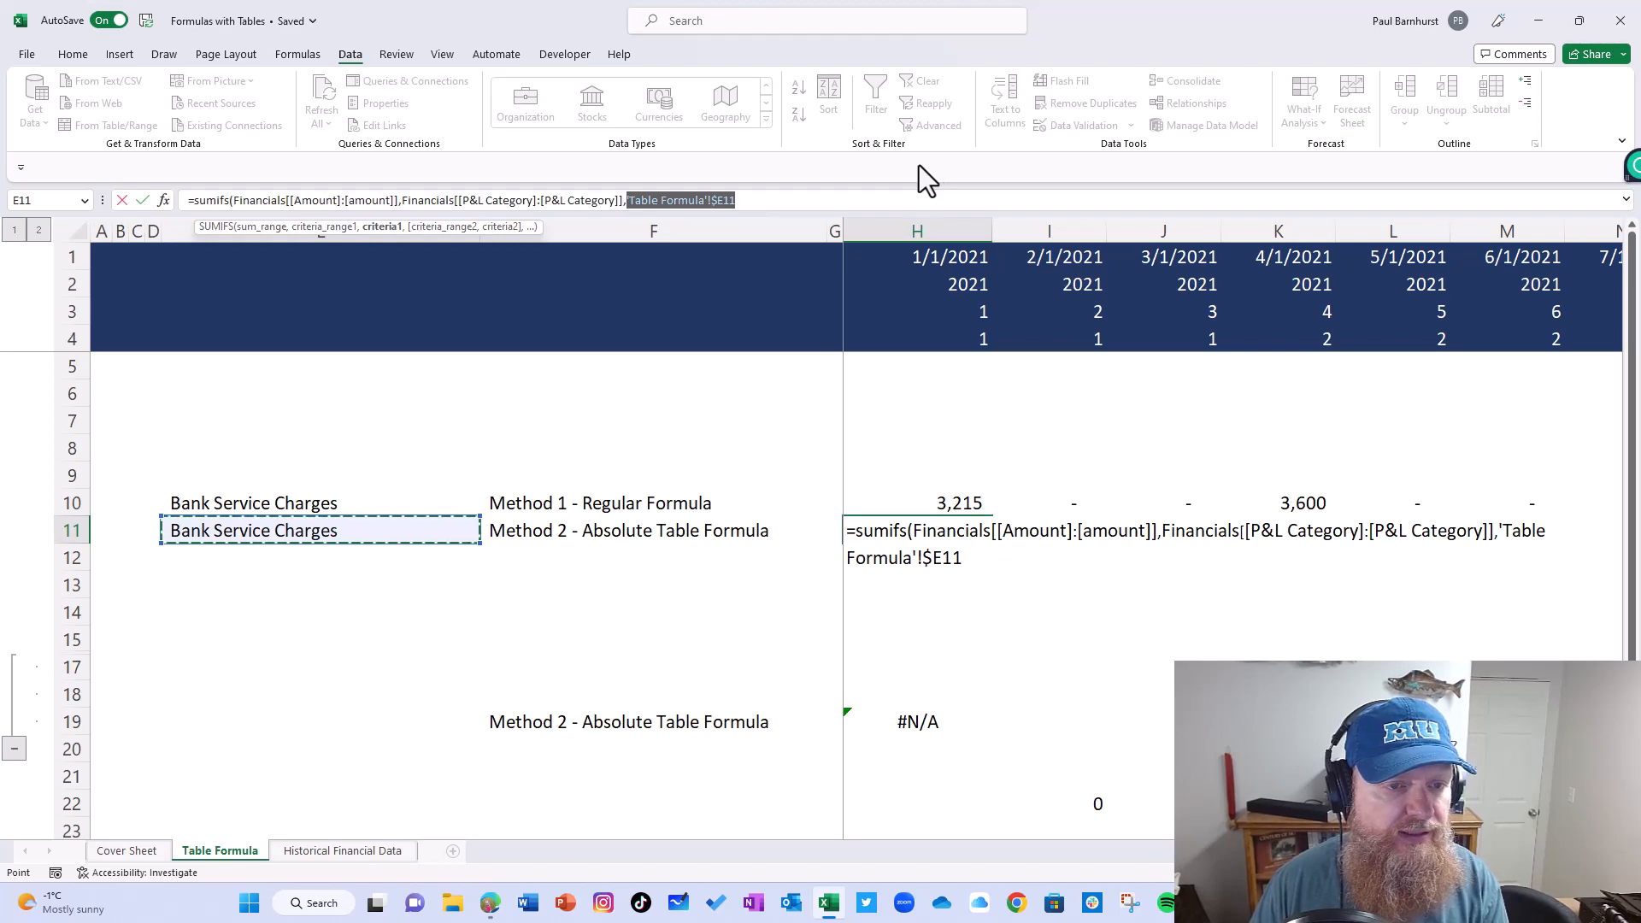
pyautogui.press('F4')
pyautogui.click(785, 202)
pyautogui.write(',')
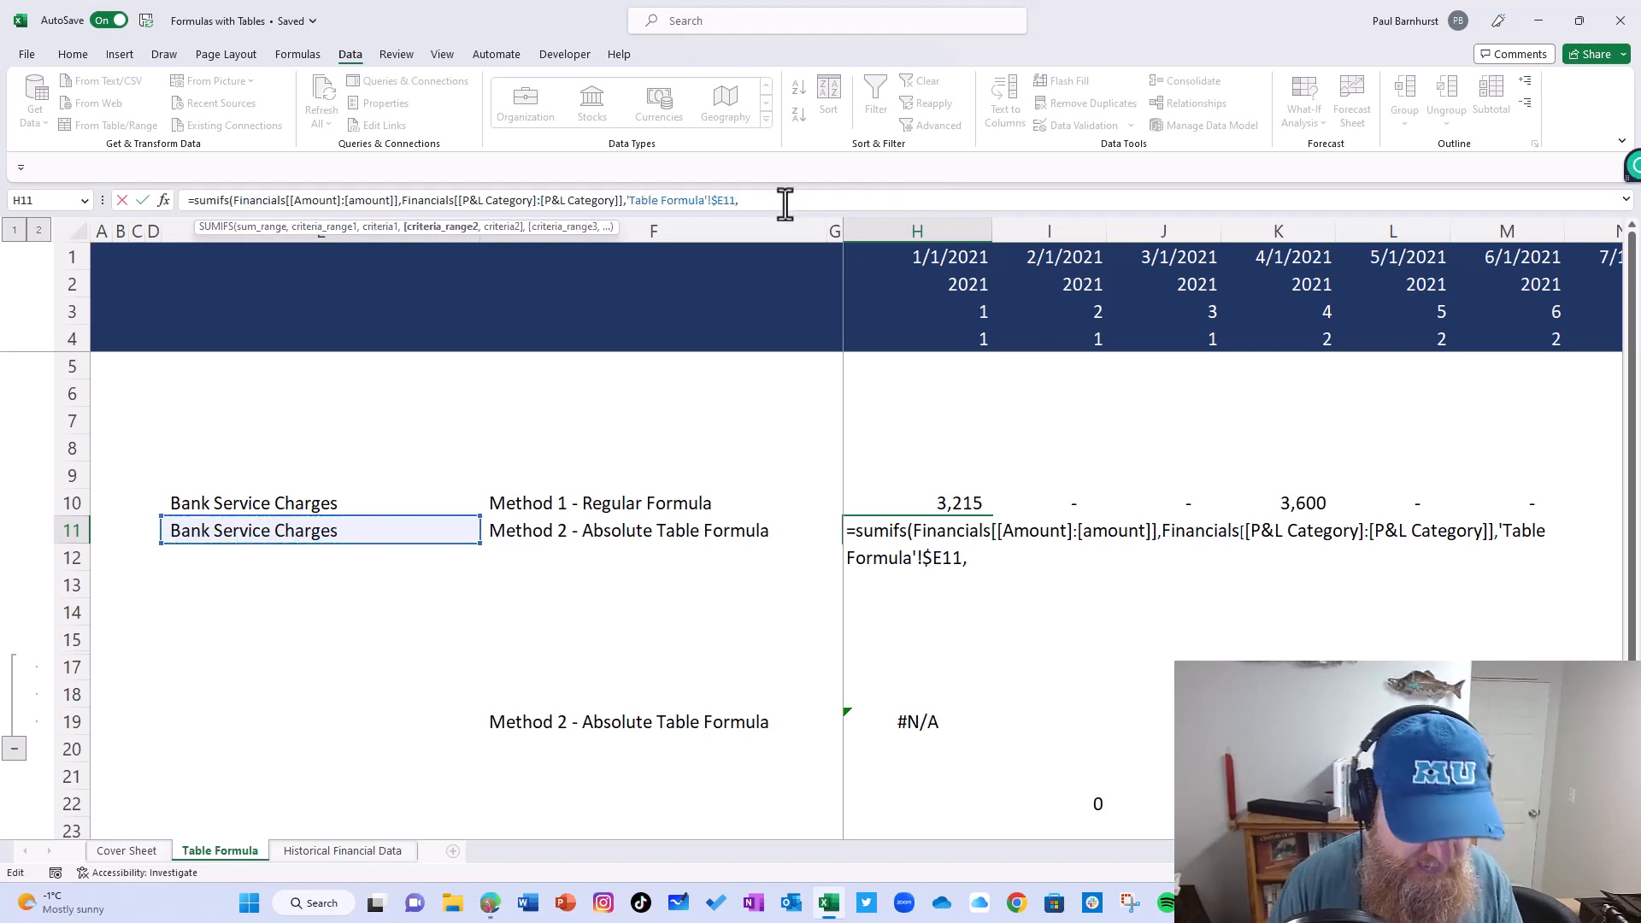
# Step: Add the Date column of the Financials table on the Historical Financial Data sheet as the second criteria range
pyautogui.click(337, 848)
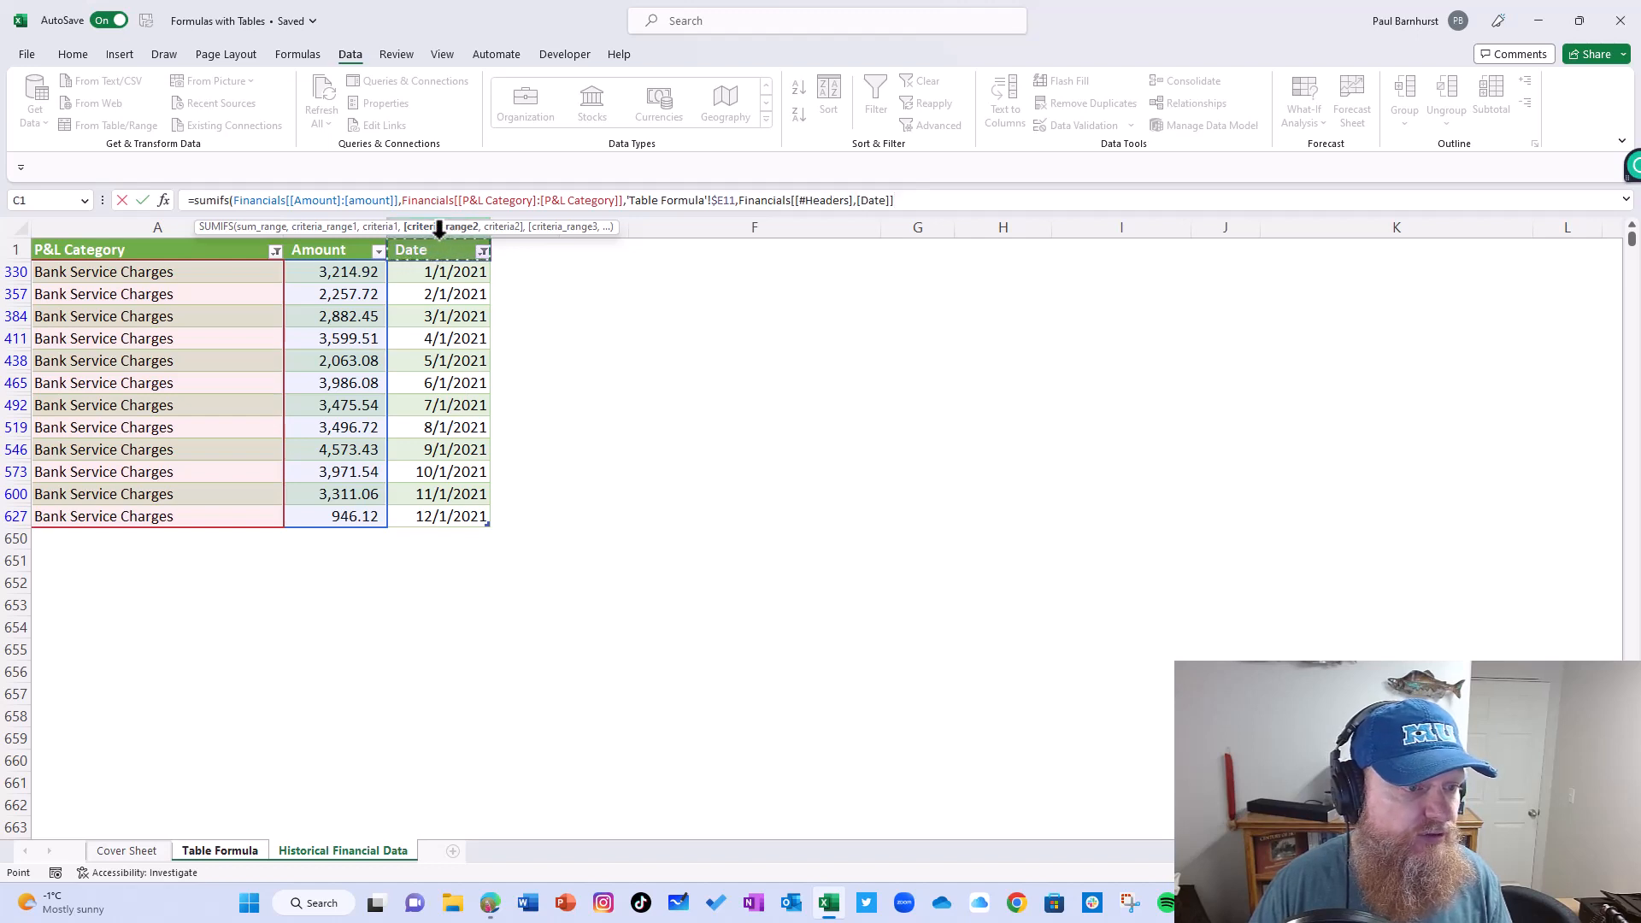
pyautogui.click(440, 229)
pyautogui.click(439, 241)
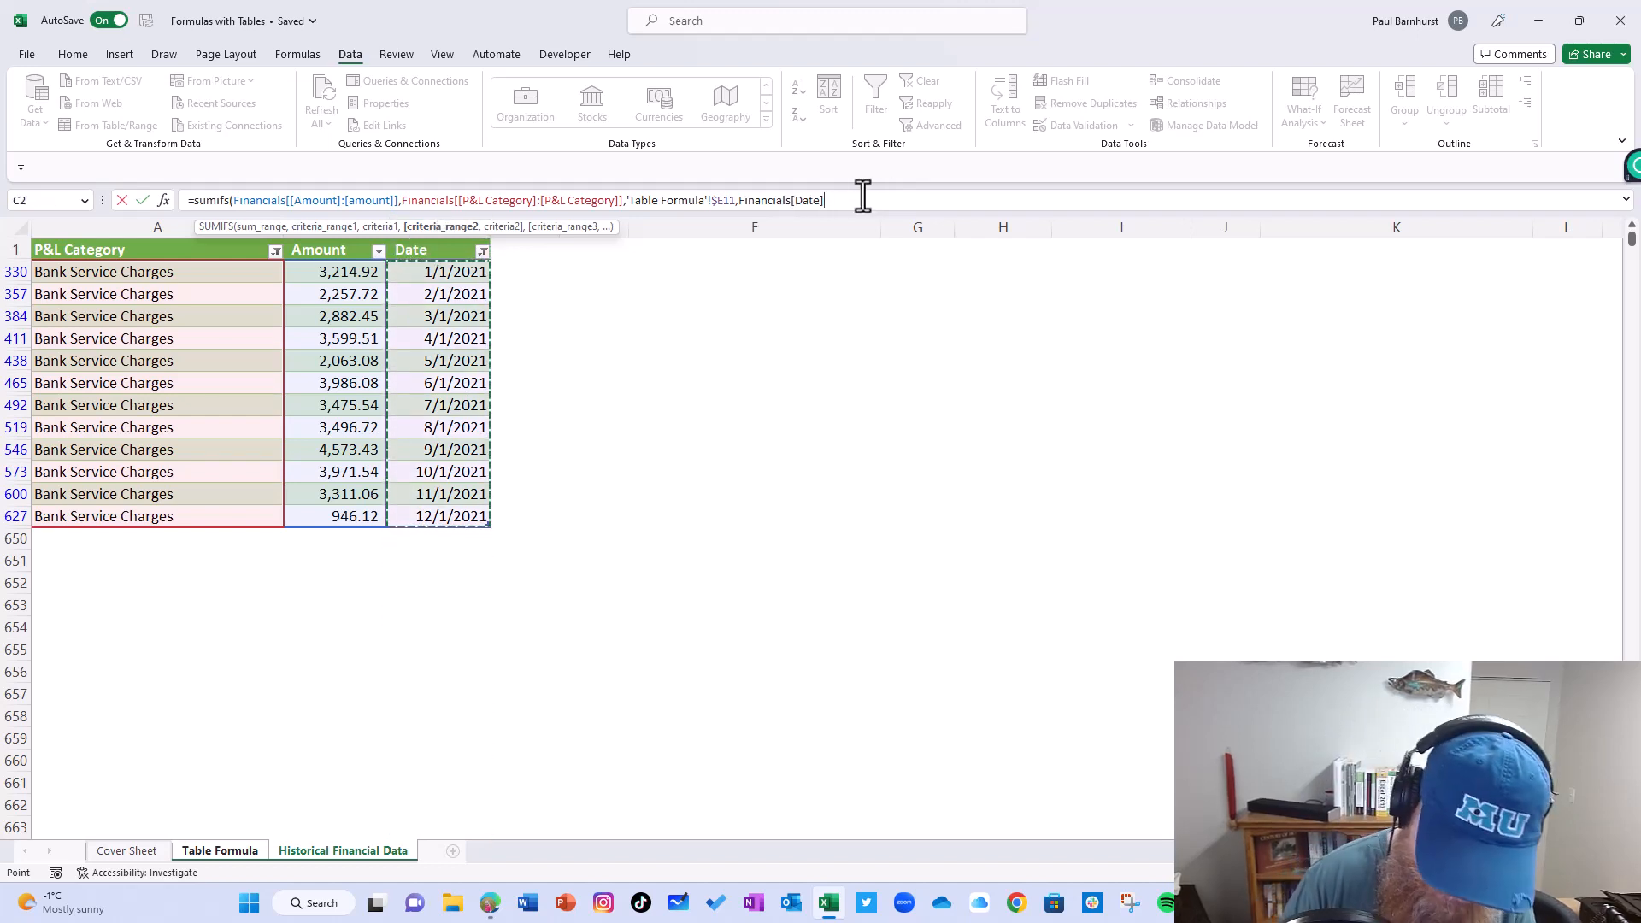
# Step: Rewrite the second criteria range as the absolute table reference Financials[[Date]:[date]]
pyautogui.press('F8')
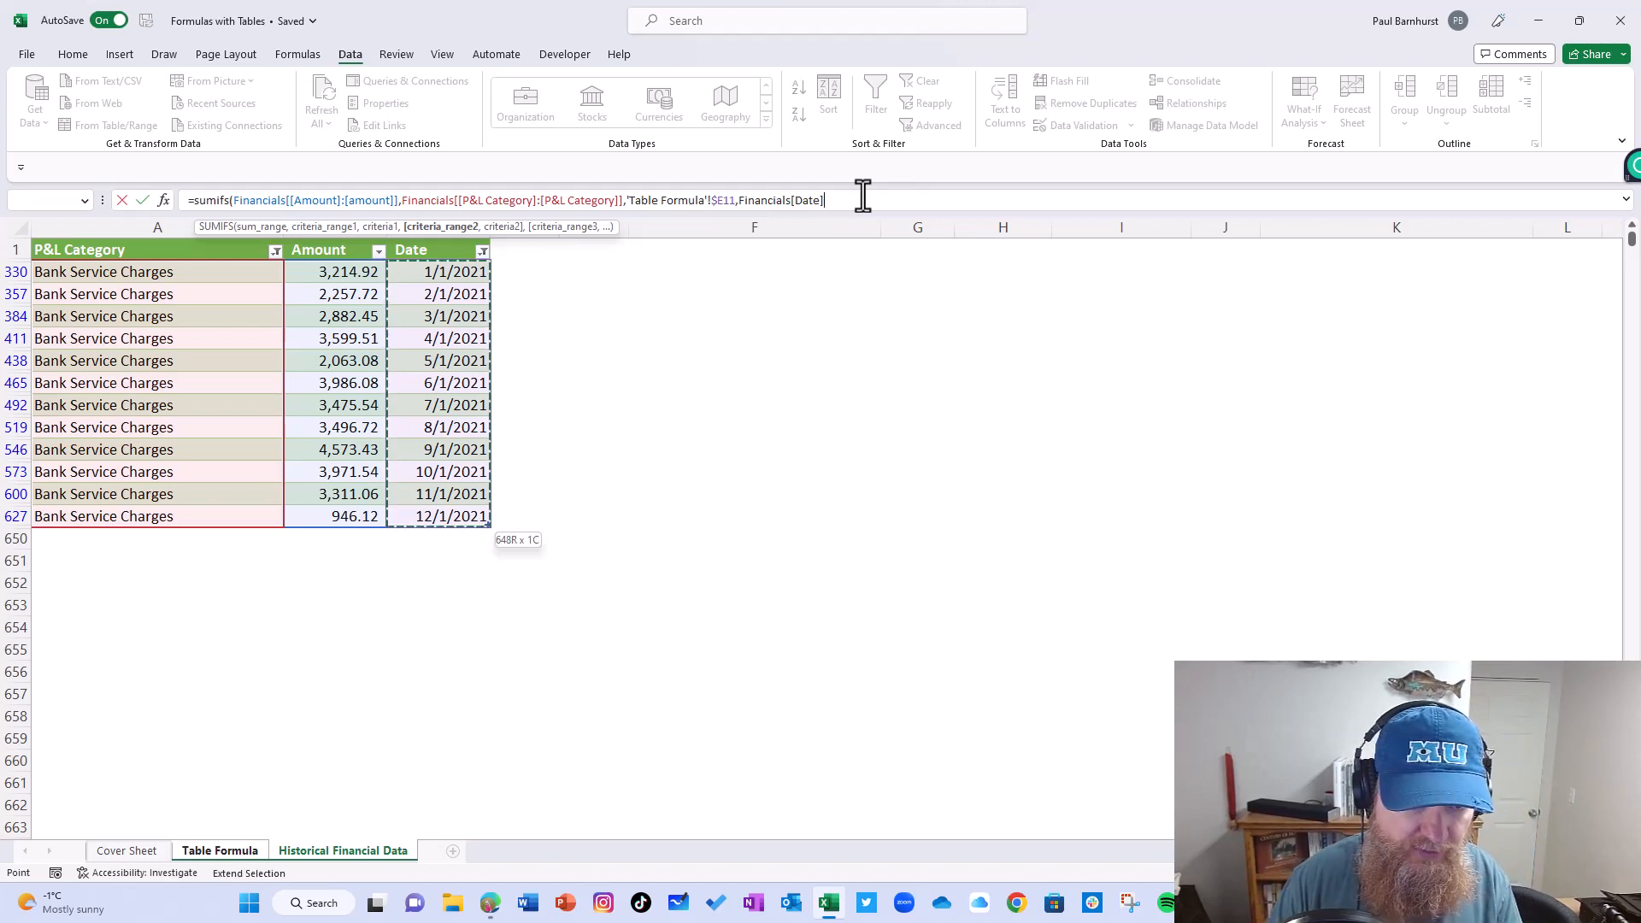
pyautogui.write(';')
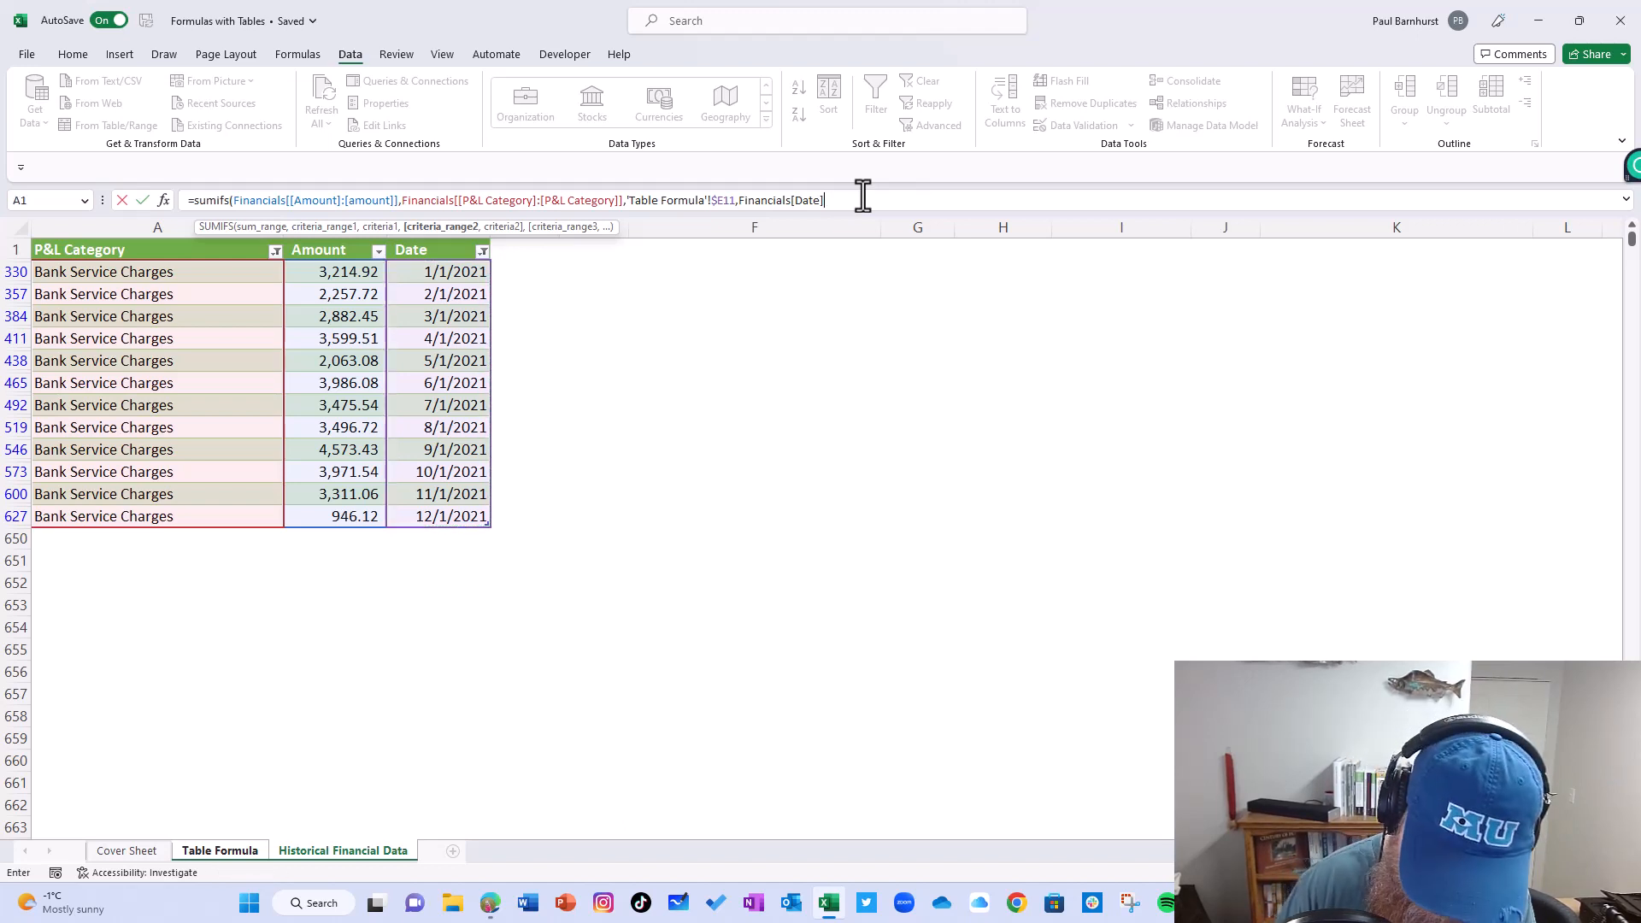
pyautogui.write(':L')
pyautogui.press('Escape')
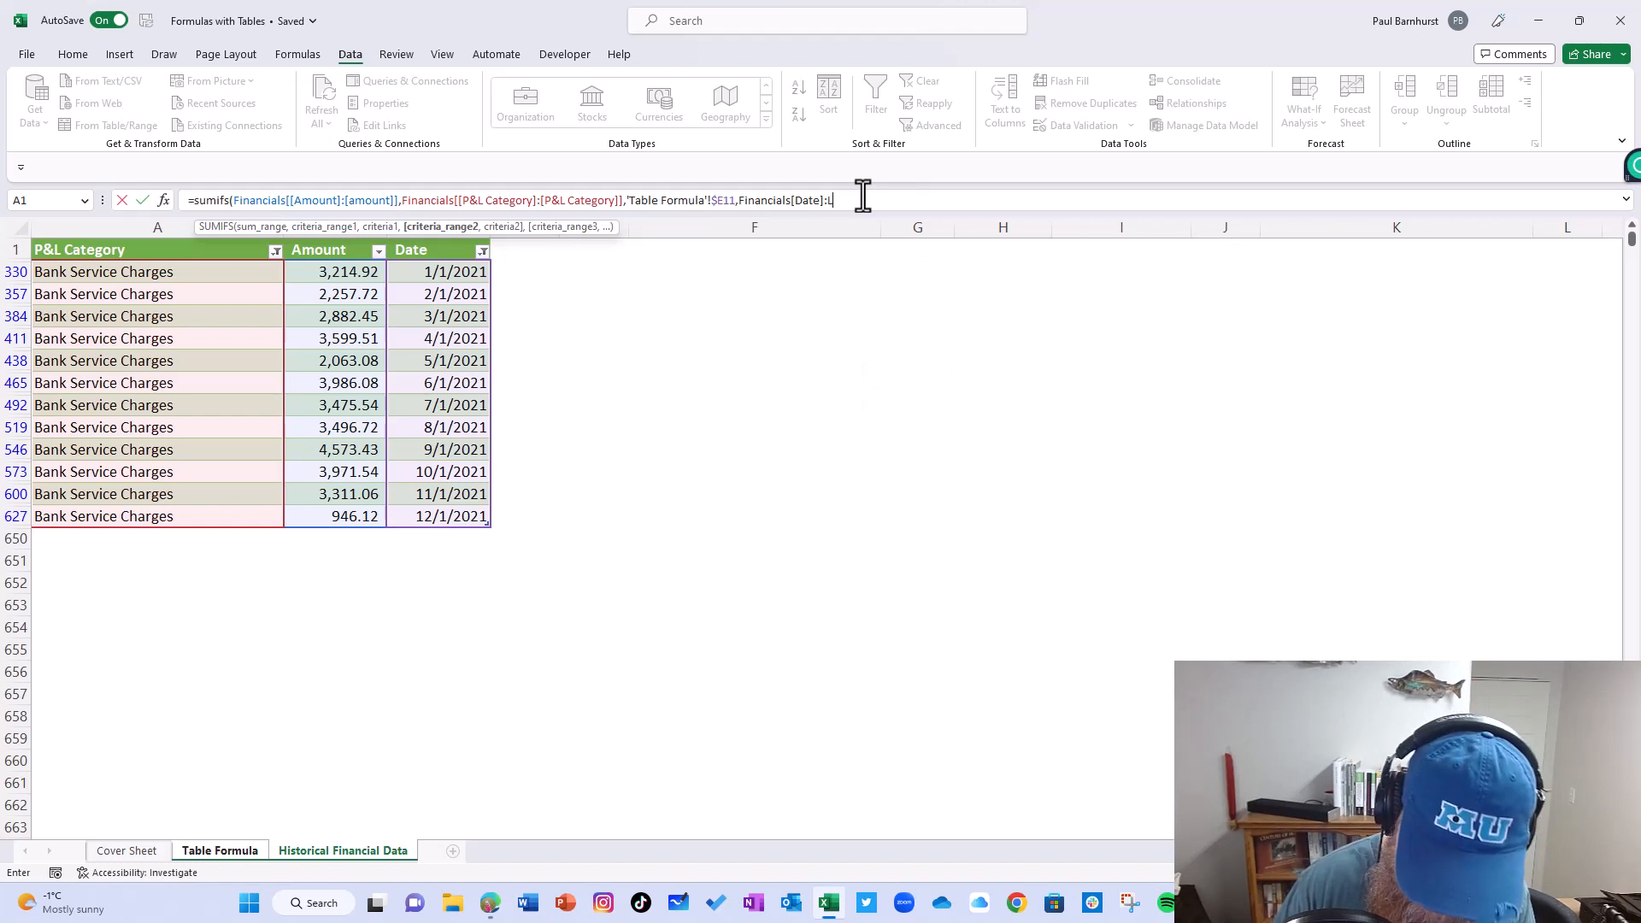
pyautogui.press('BackSpace')
pyautogui.press('BackSpace')
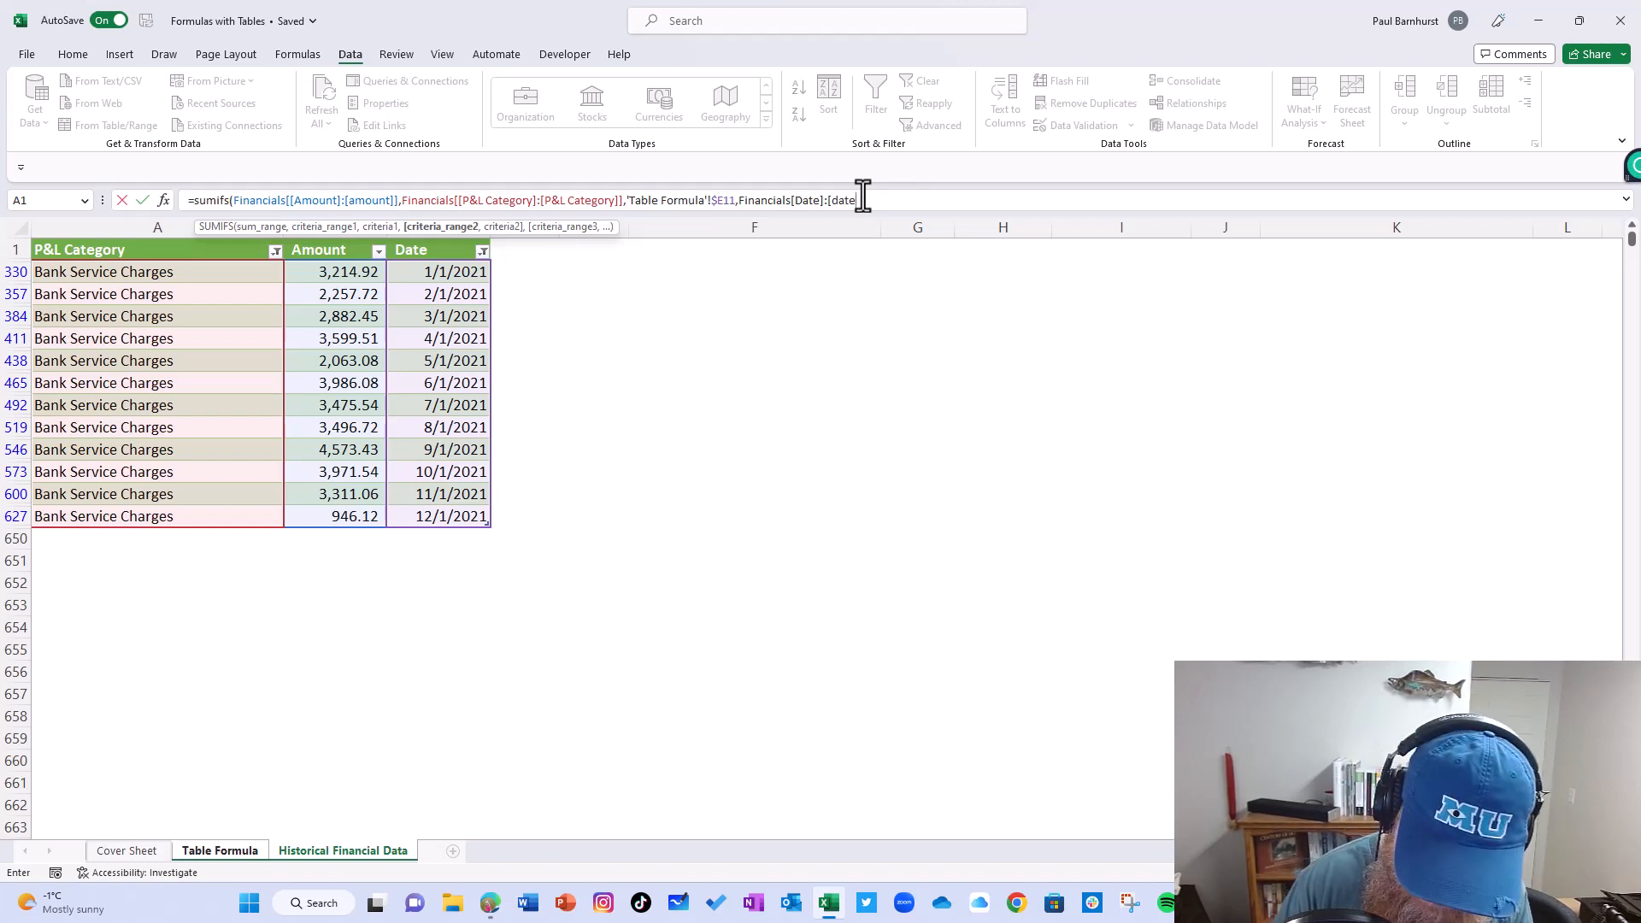
pyautogui.click(791, 200)
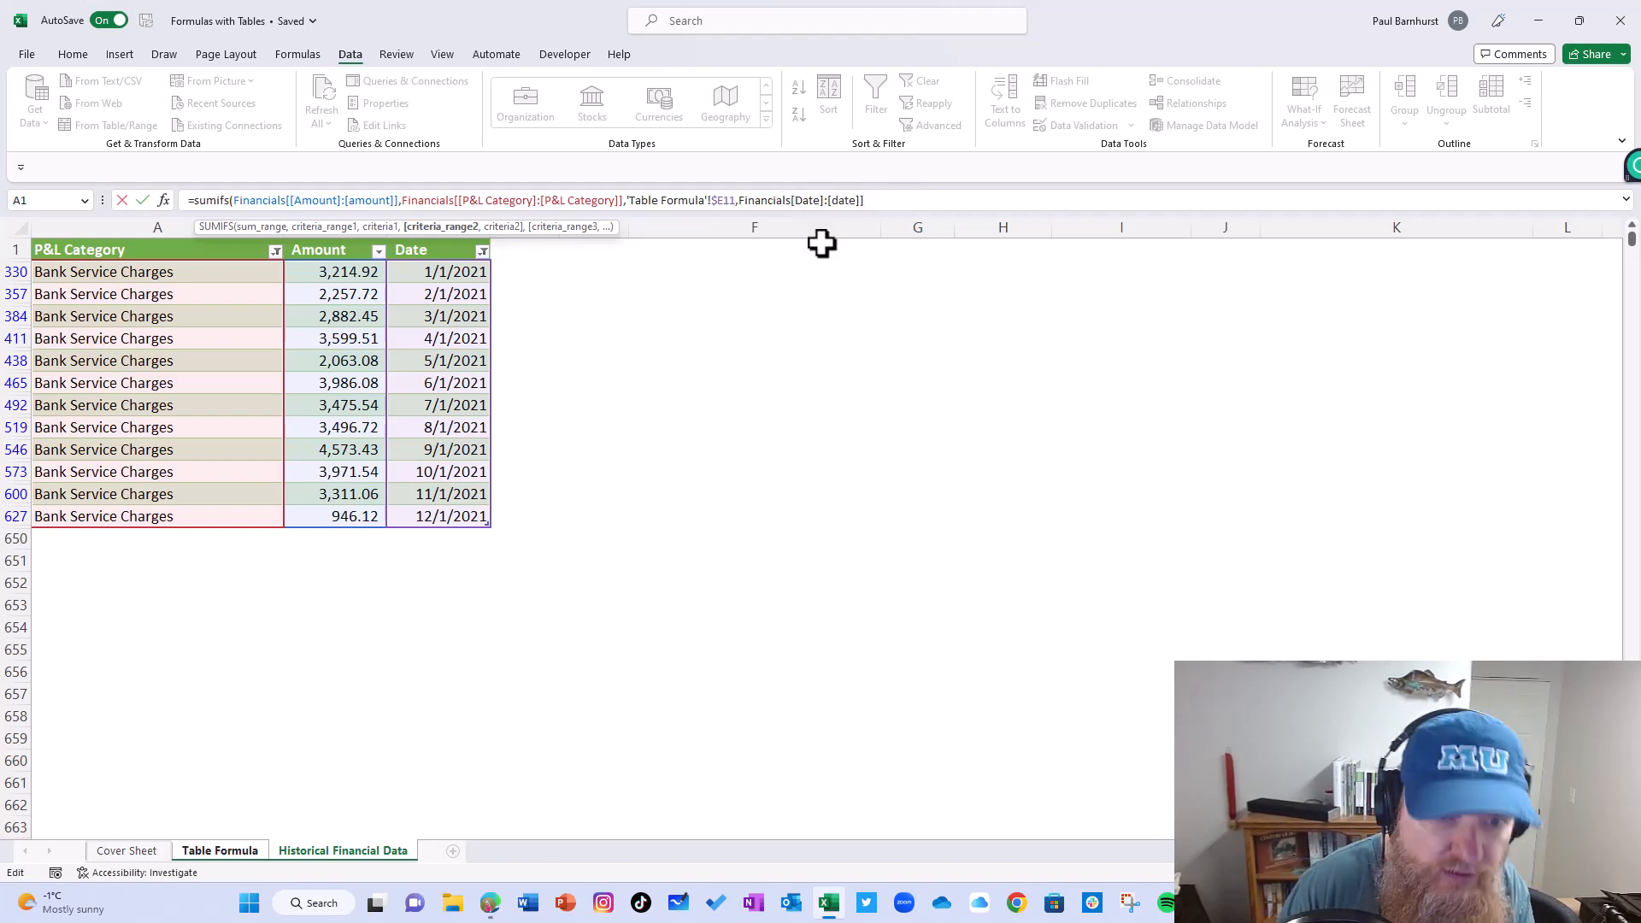
pyautogui.write('[')
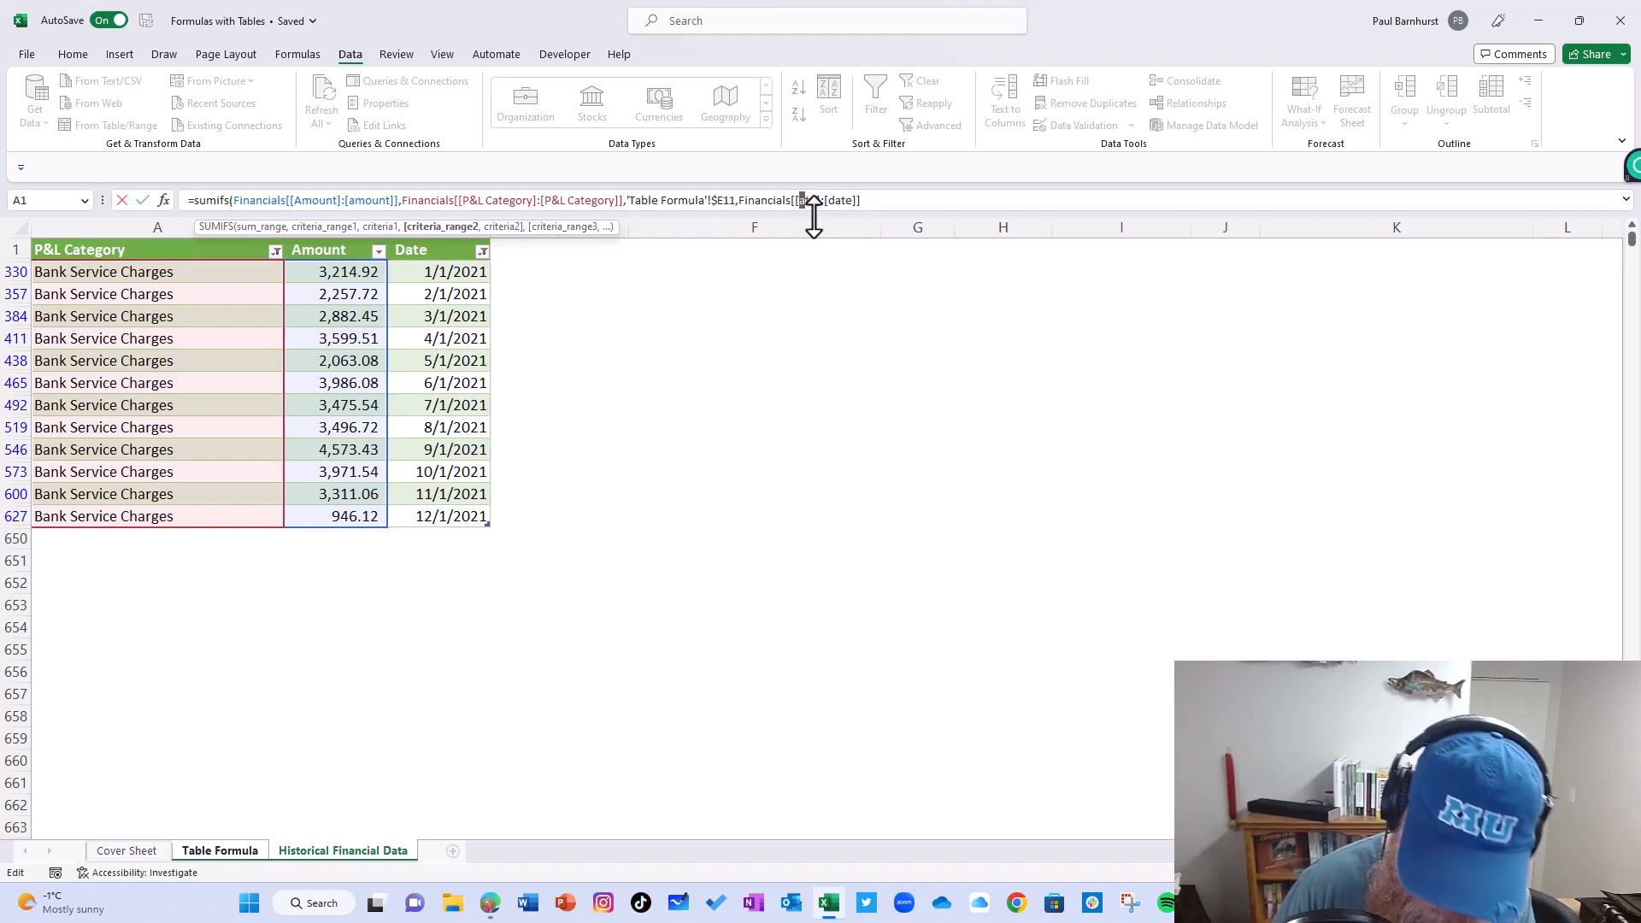
pyautogui.press('Insert')
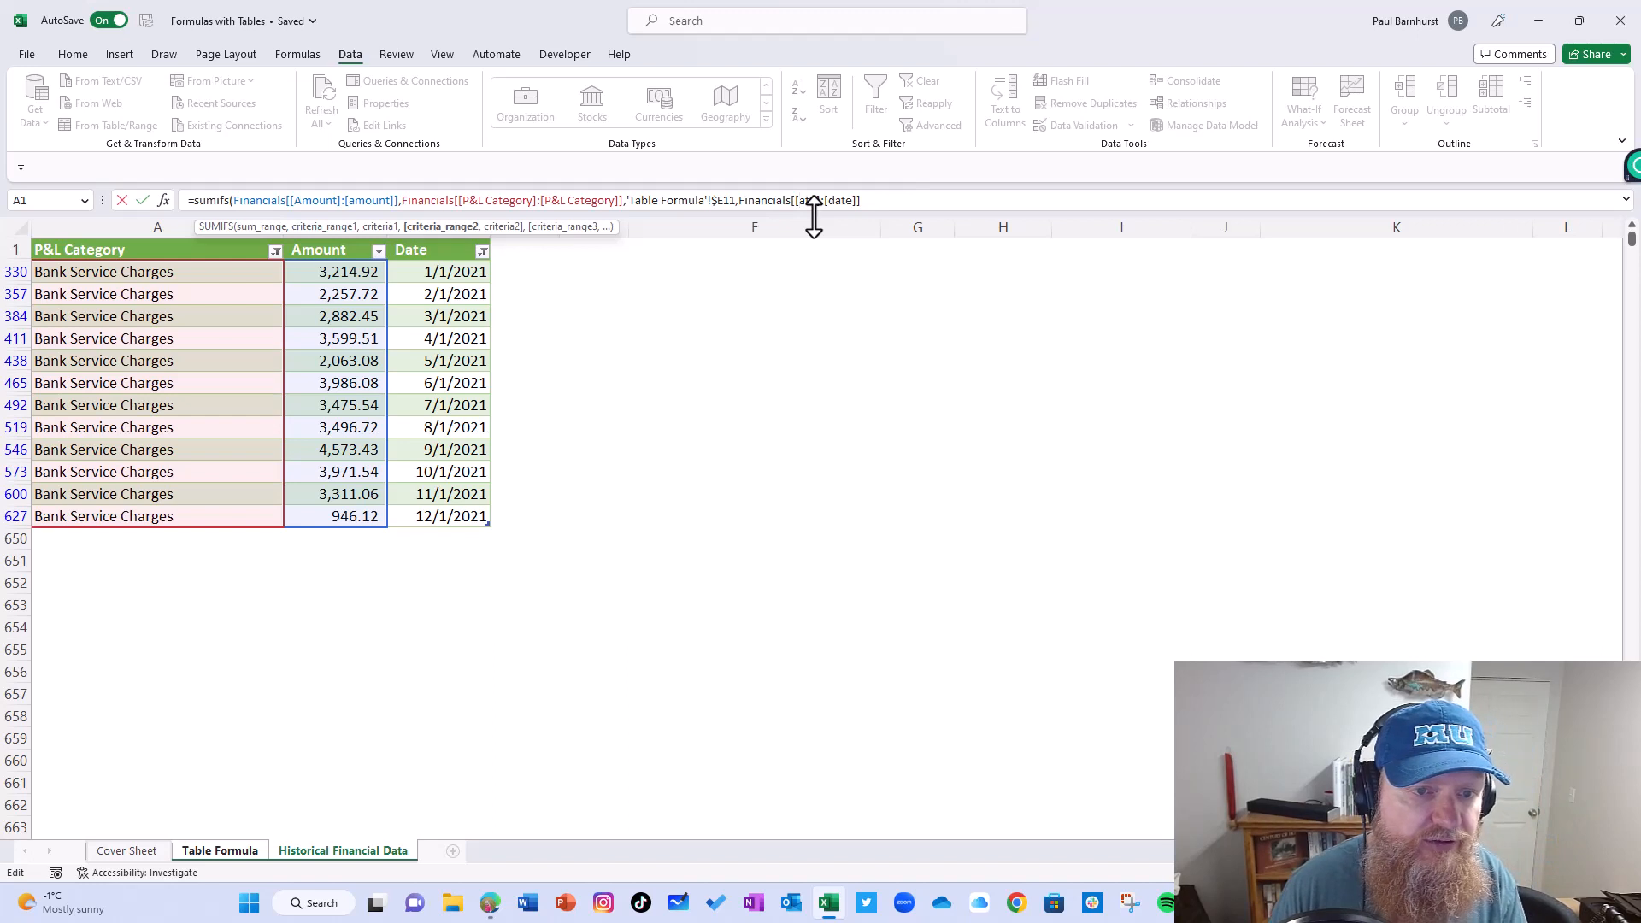
pyautogui.write('D')
pyautogui.click(899, 202)
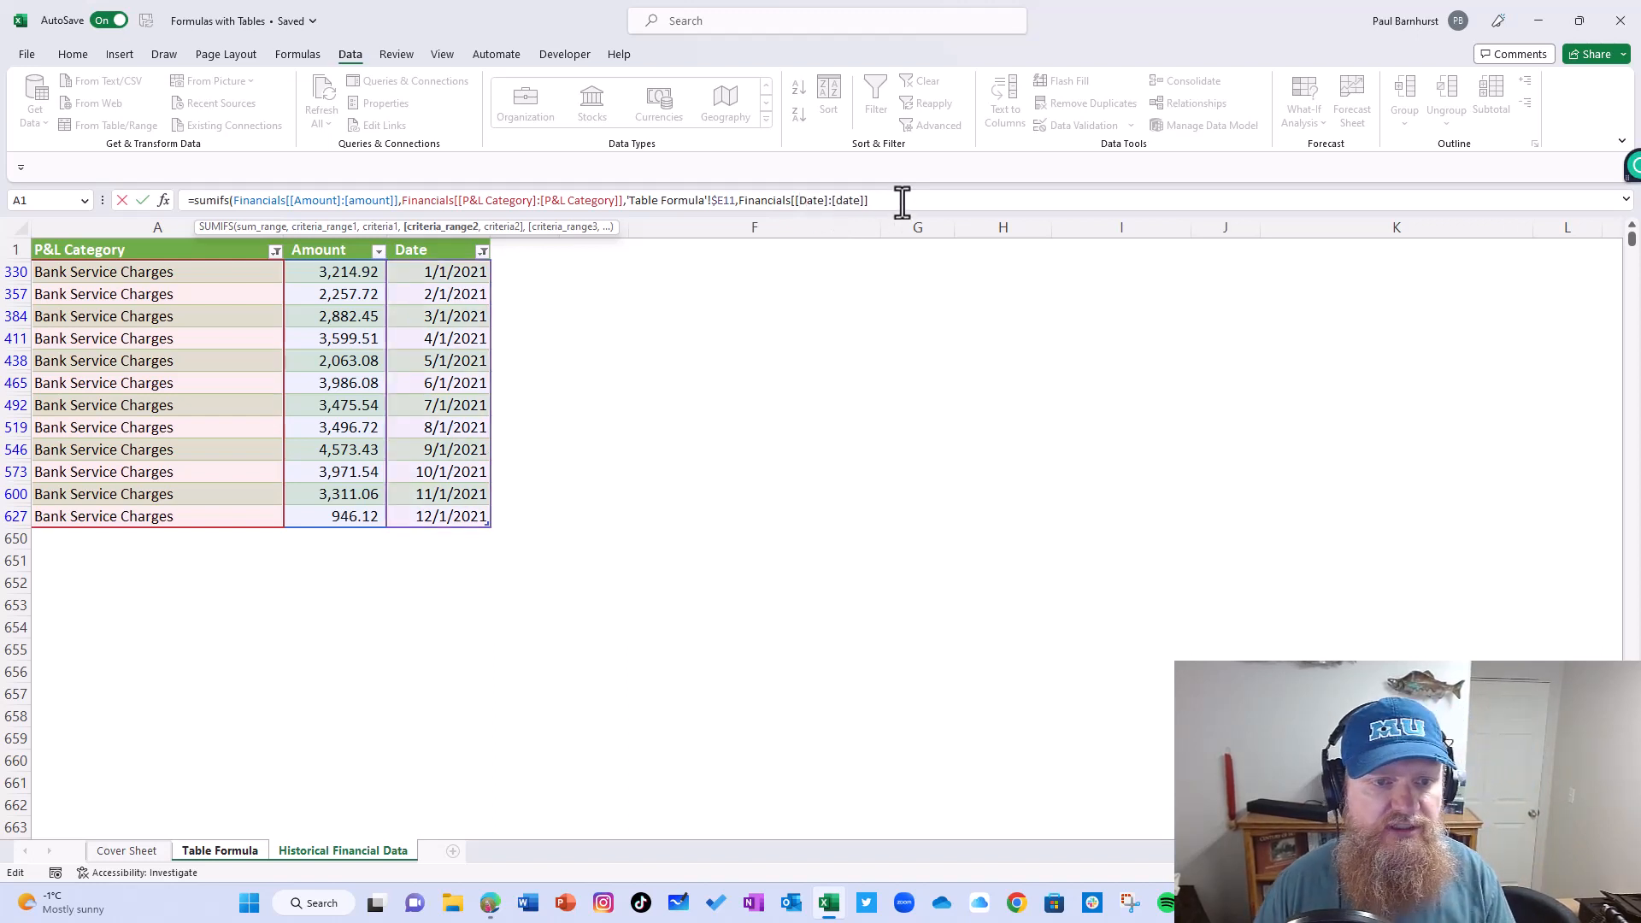
# Step: Add cell H1 on the Table Formula sheet as the second criterion, locking only its row as H$1, and enter the formula
pyautogui.write(',')
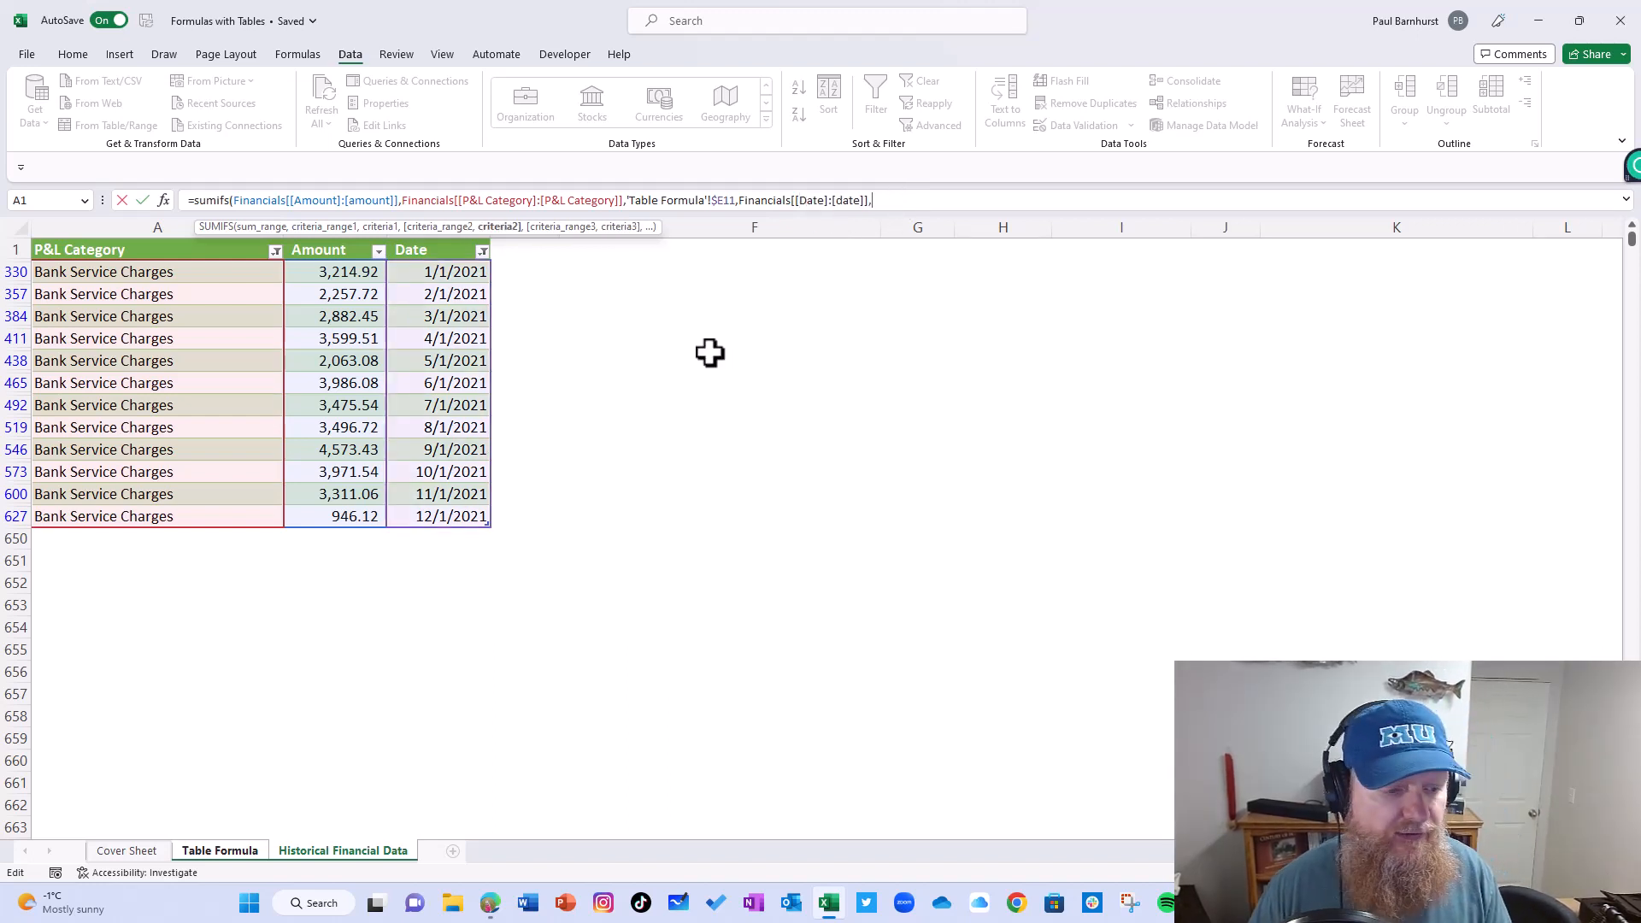
pyautogui.click(222, 855)
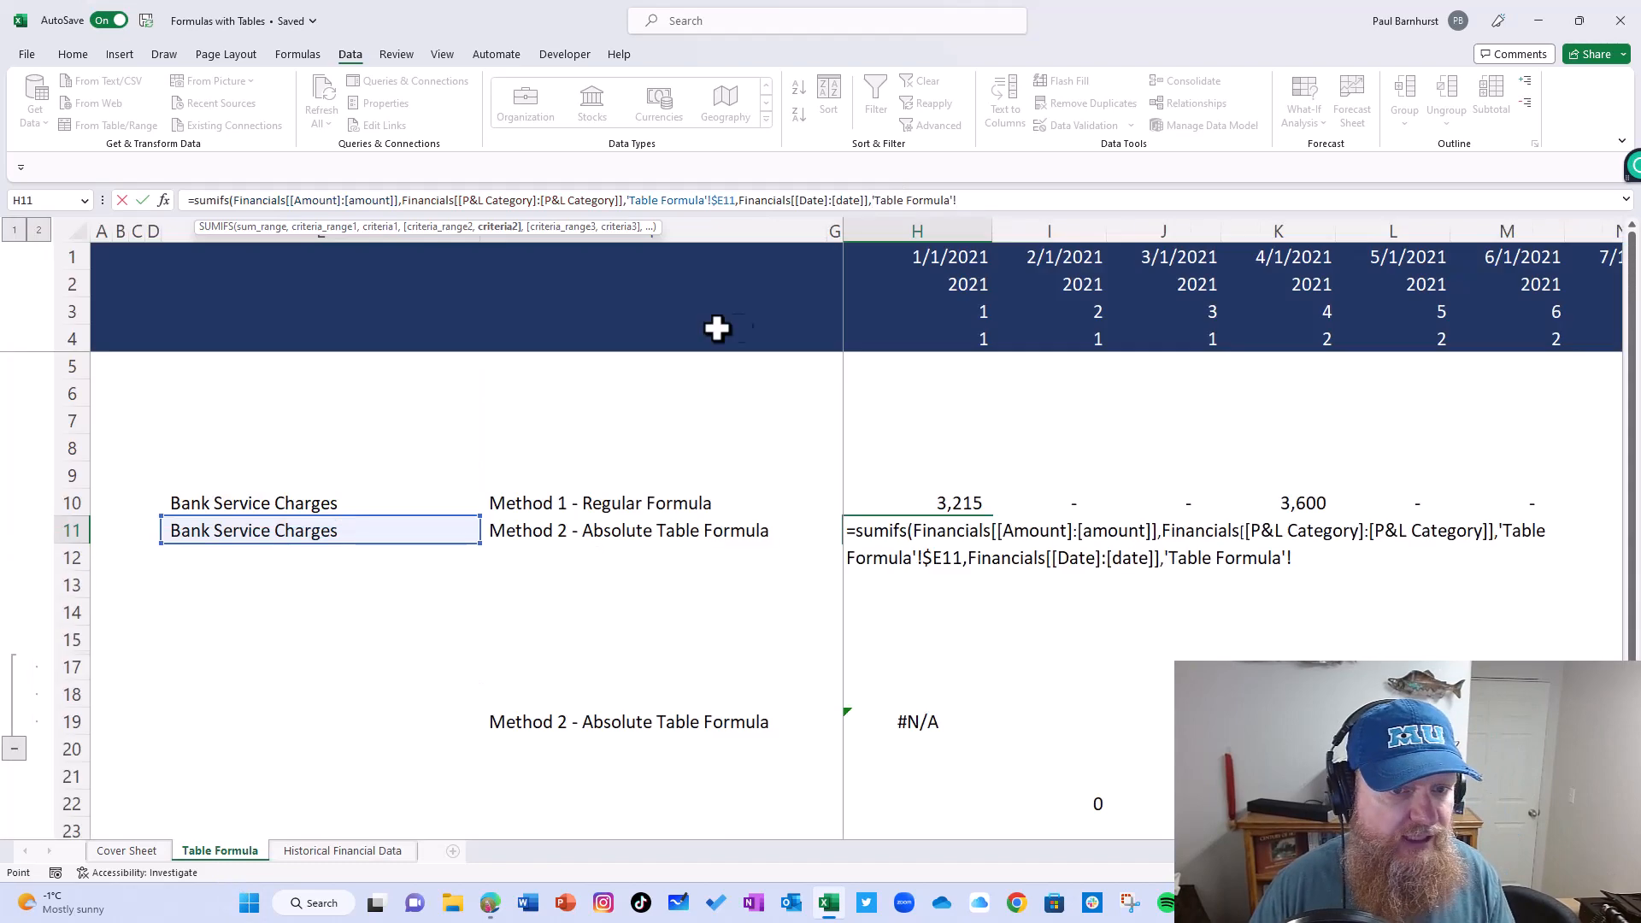
pyautogui.click(940, 265)
pyautogui.press('F4')
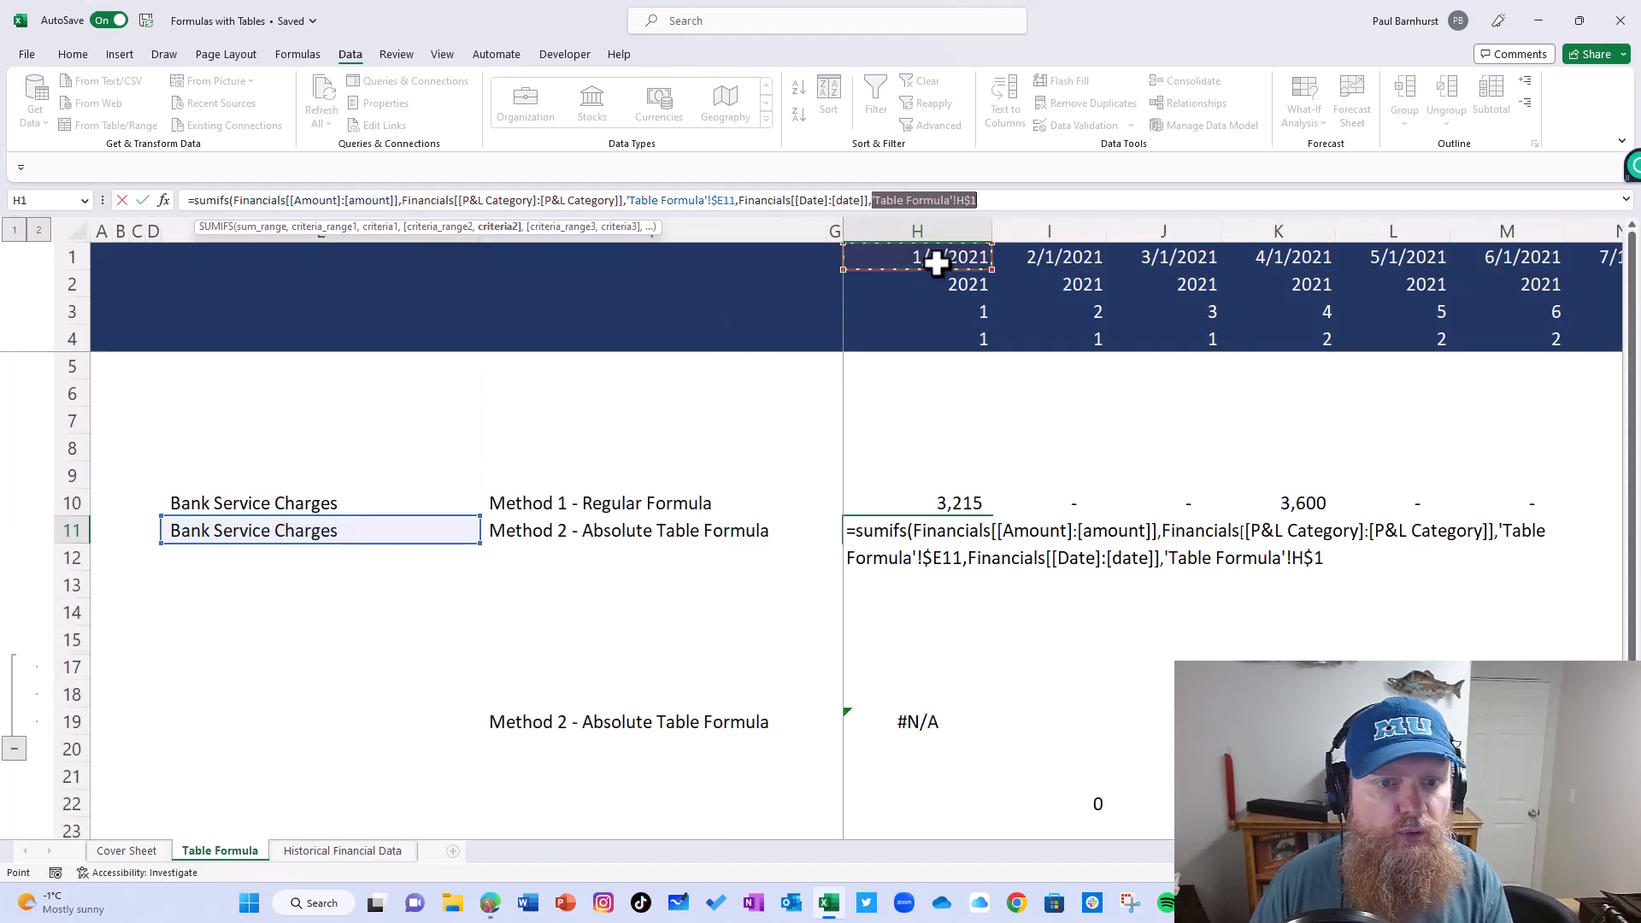
pyautogui.press('Return')
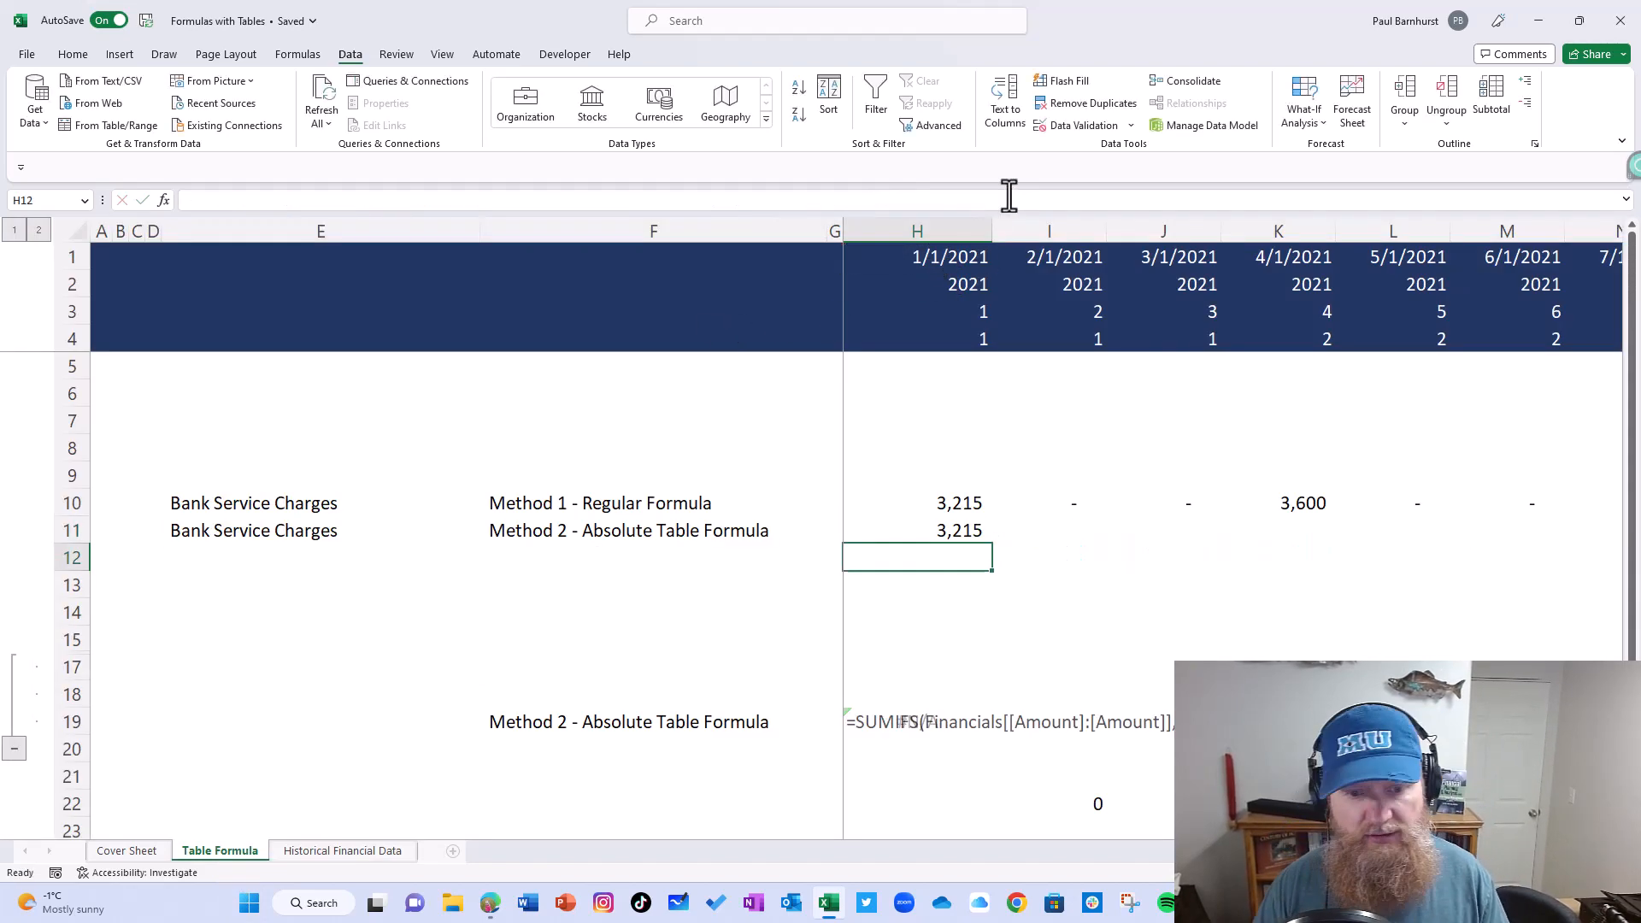
# Step: Fill the Method 2 formula from H11 across the monthly columns through S11
pyautogui.press('Up')
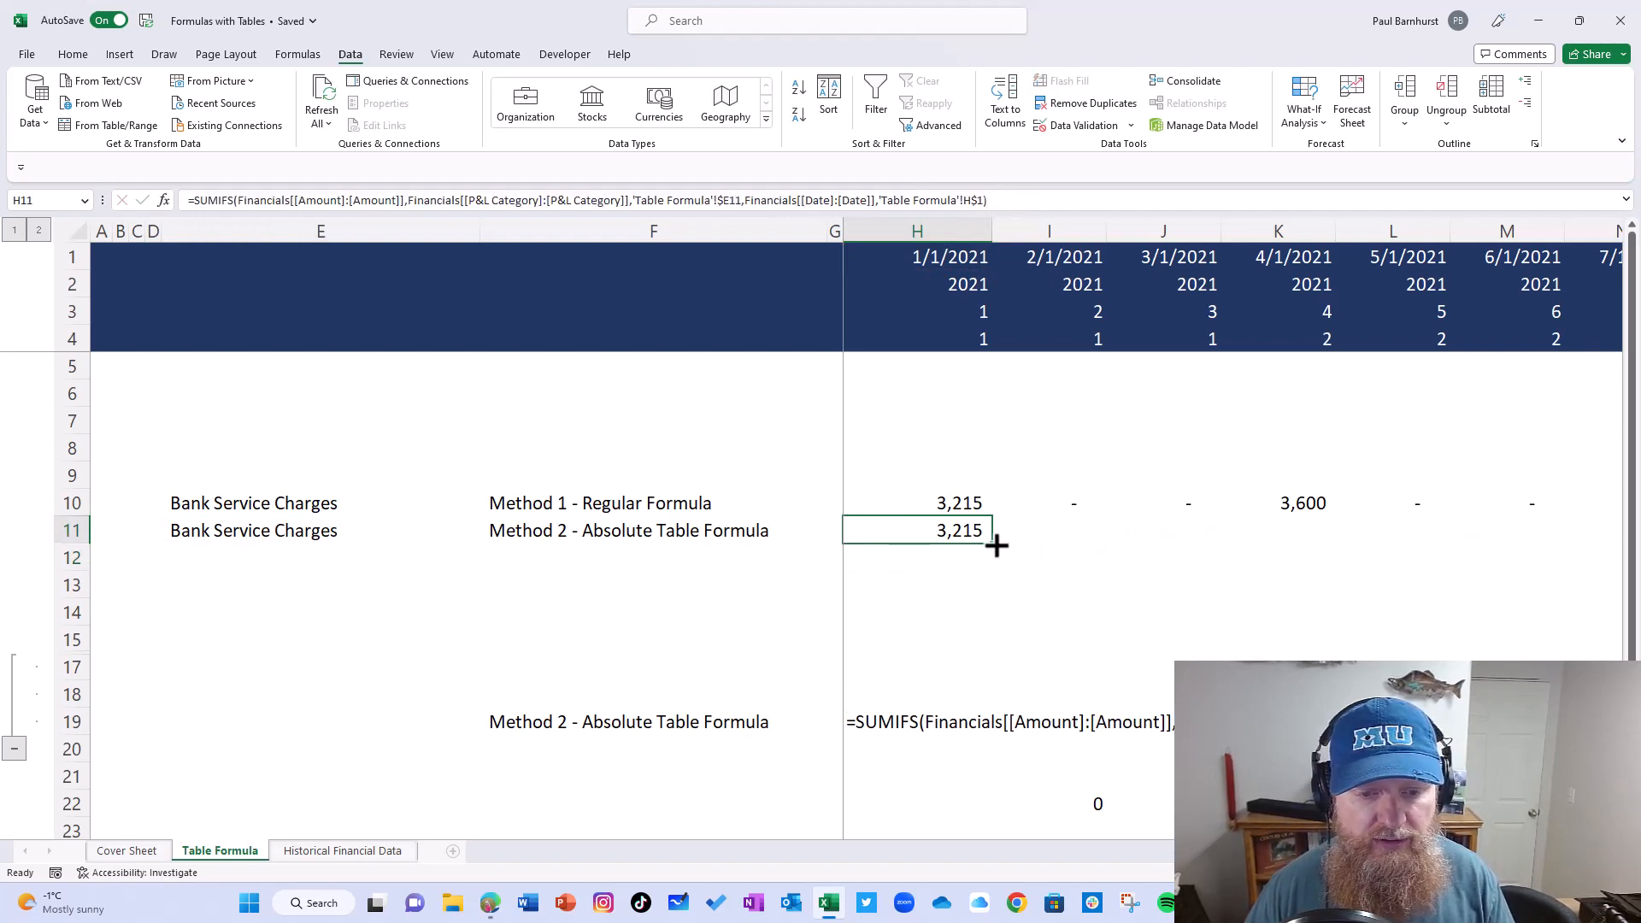
pyautogui.moveTo(994, 544); pyautogui.dragTo(1231, 557)
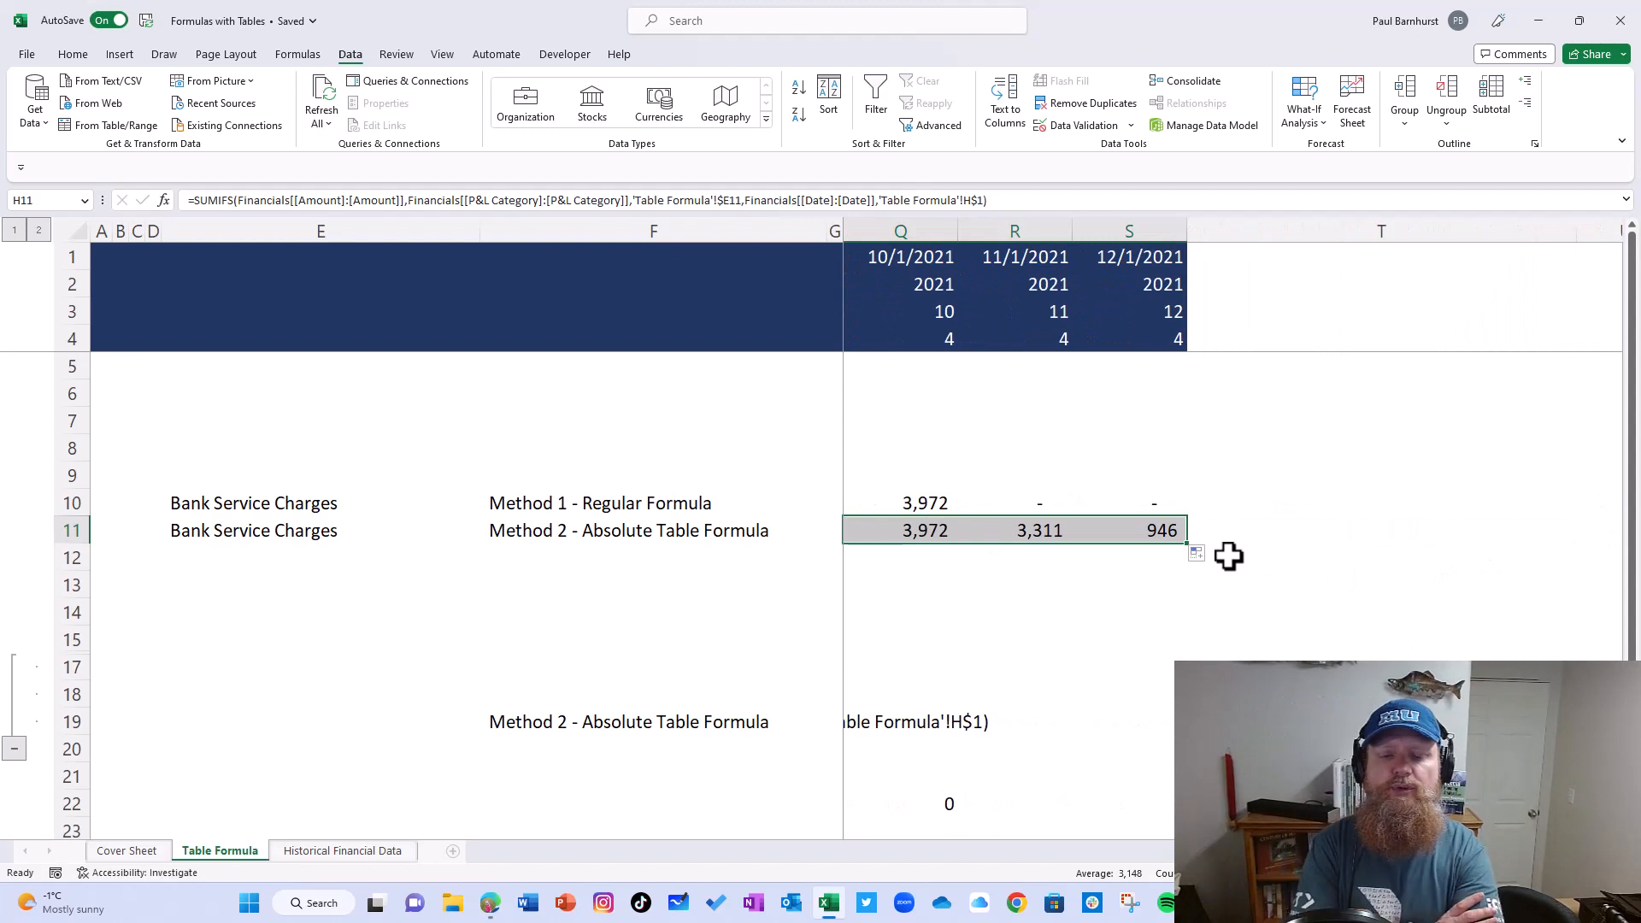